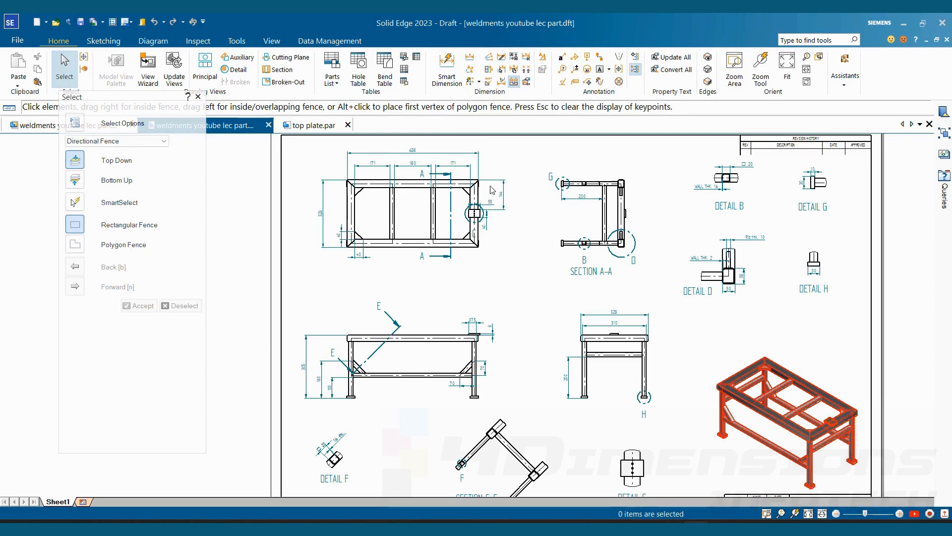
# - Examine the weldment drawing's views and the 200 mm dimensions in Section A-A and the end view
pyautogui.scroll(4, 493, 190)
pyautogui.scroll(-6, 571, 240)
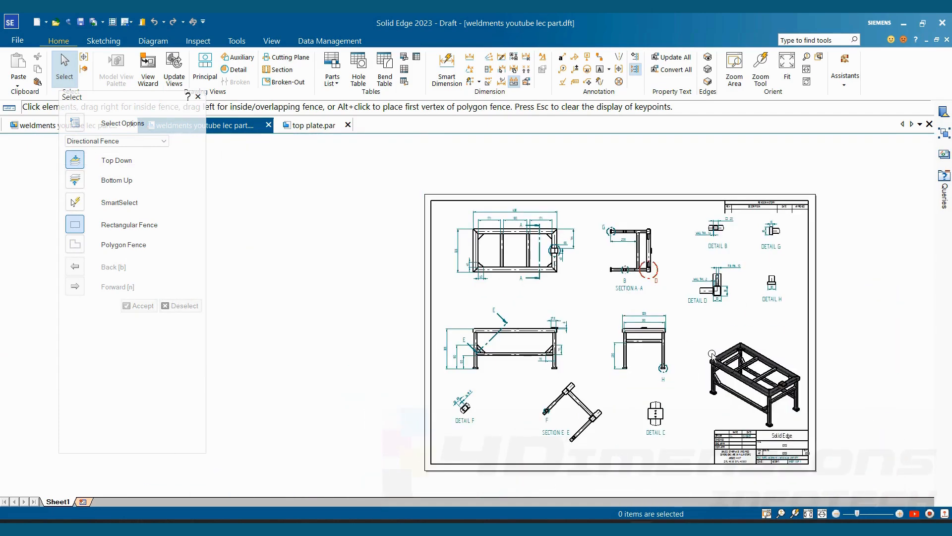
pyautogui.scroll(3, 713, 354)
pyautogui.scroll(-2, 532, 257)
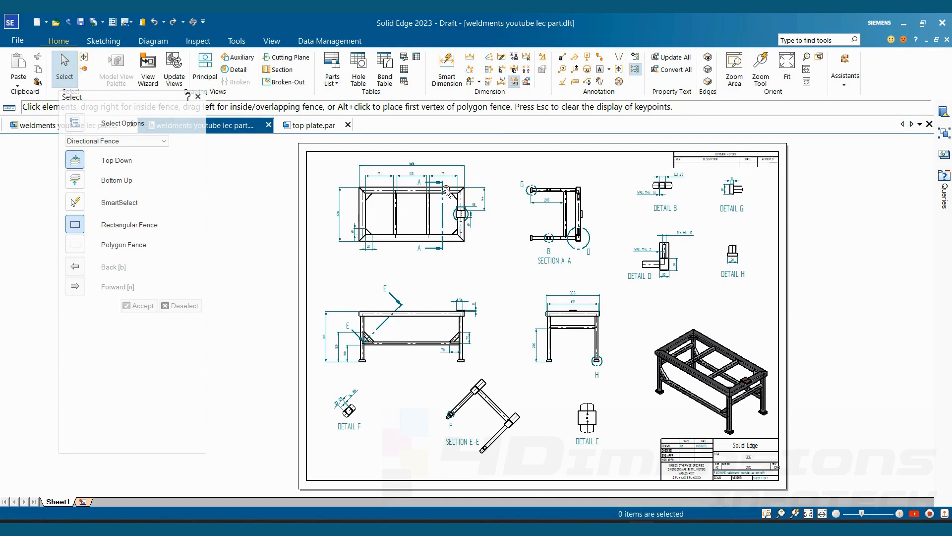
pyautogui.click(554, 201)
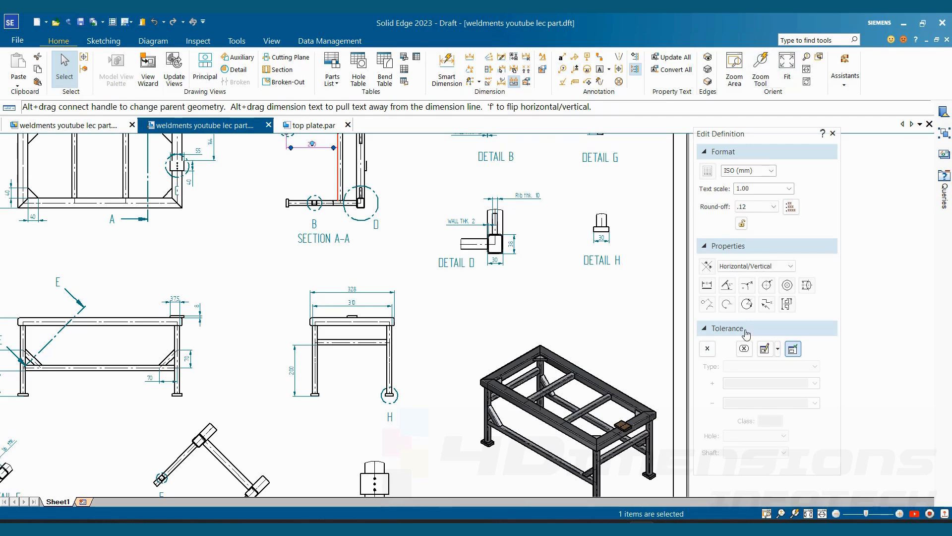
pyautogui.click(572, 308)
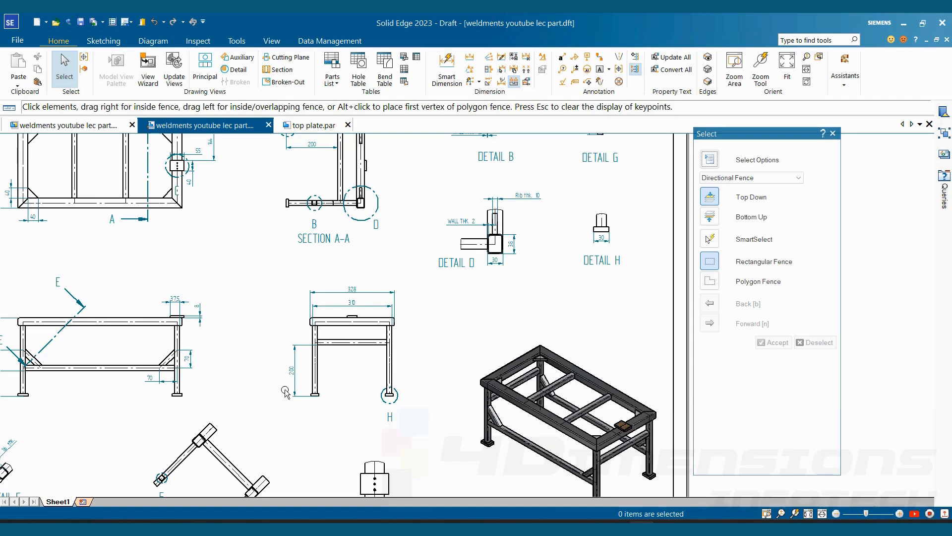
pyautogui.click(291, 371)
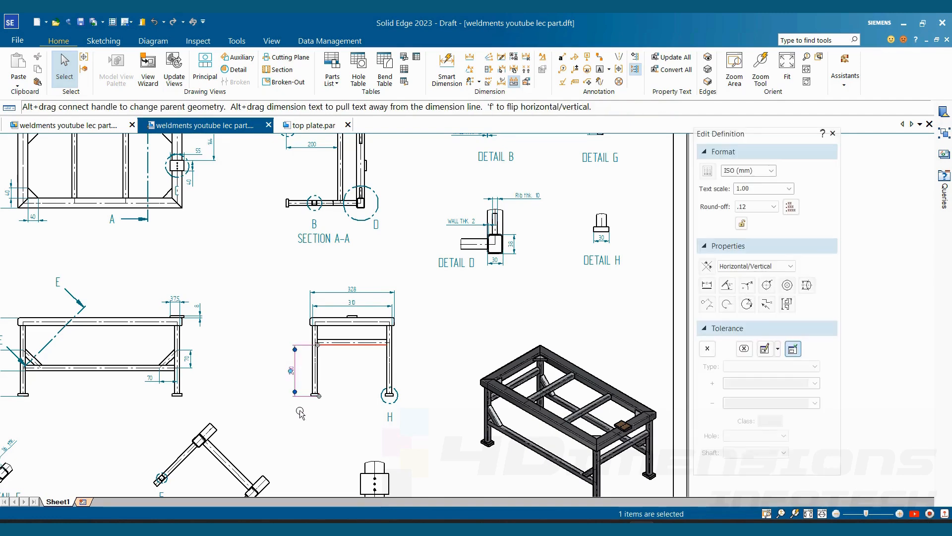
pyautogui.click(310, 411)
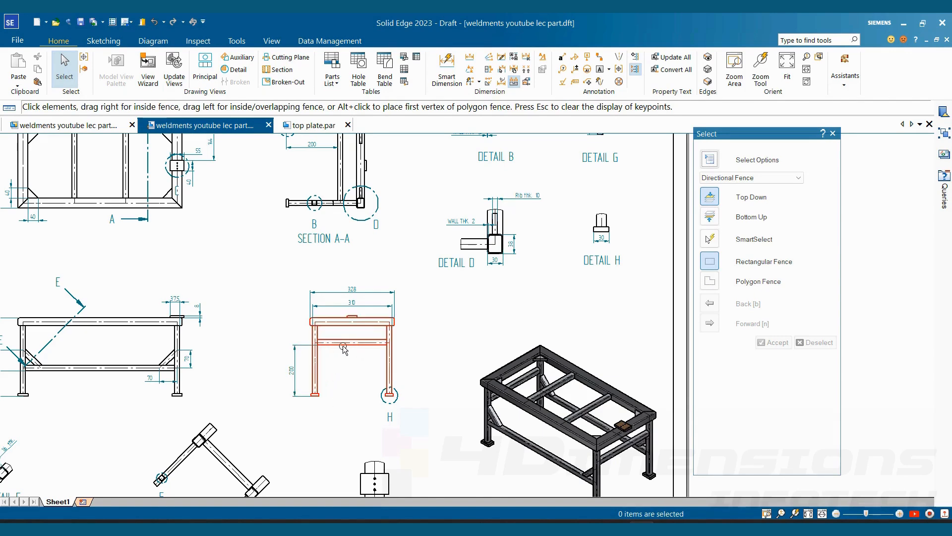
# - Review the dimension type options for the end view's 200 mm leg dimension and set its type to Unit Tolerance
pyautogui.click(292, 374)
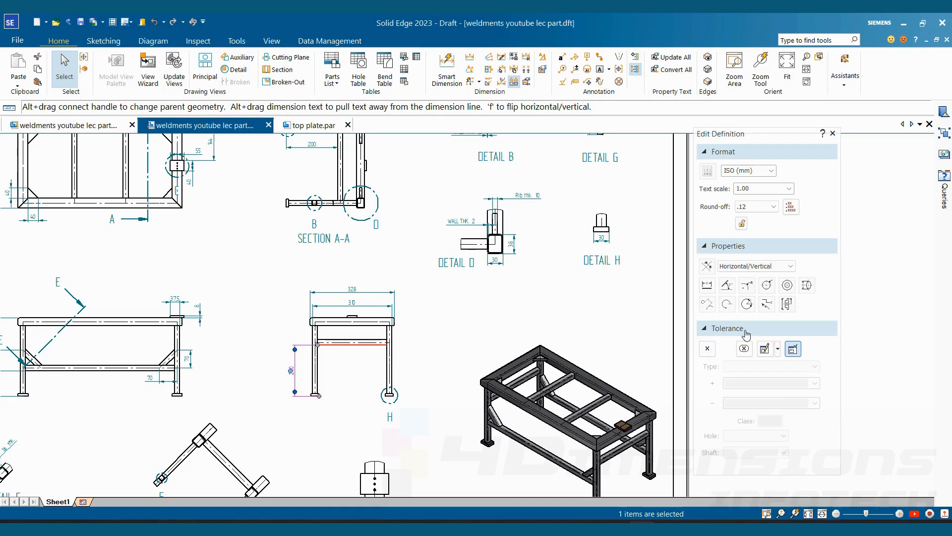
pyautogui.click(708, 349)
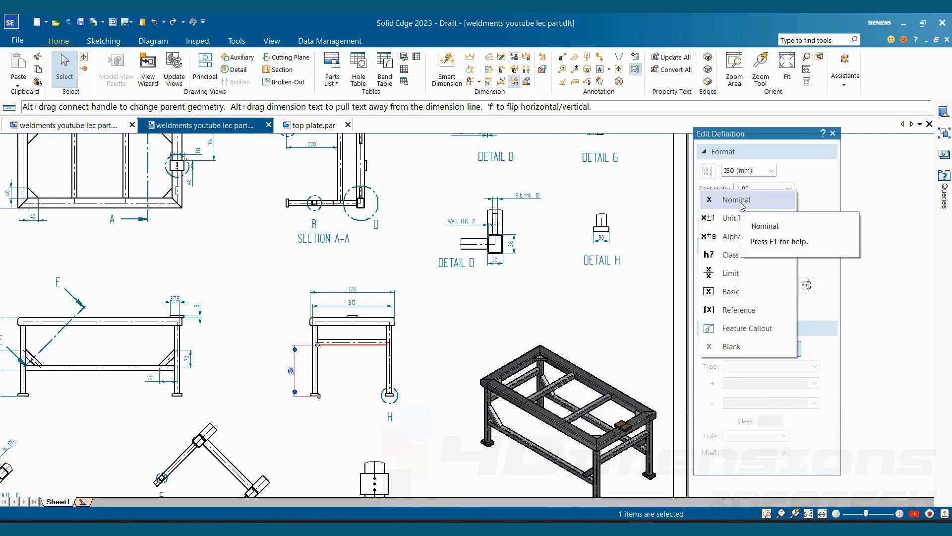
pyautogui.click(488, 323)
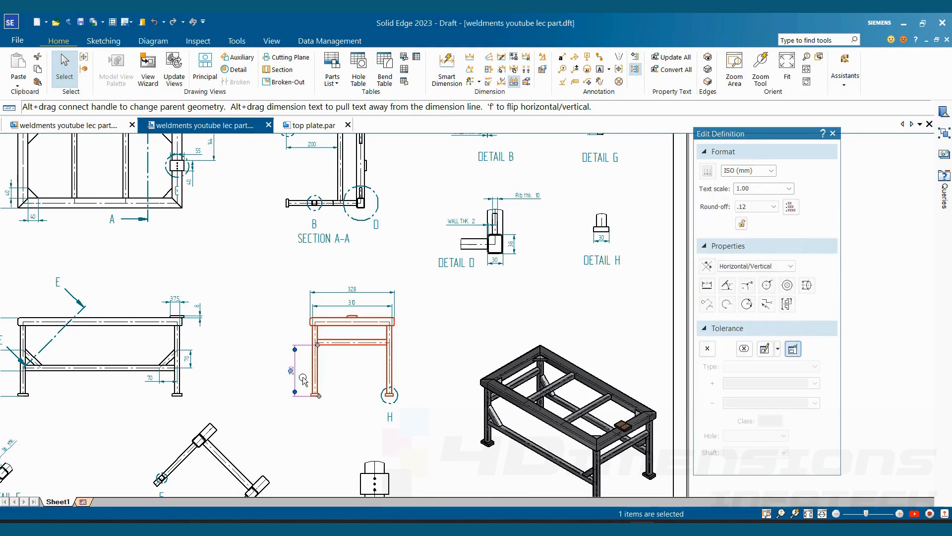
pyautogui.click(711, 353)
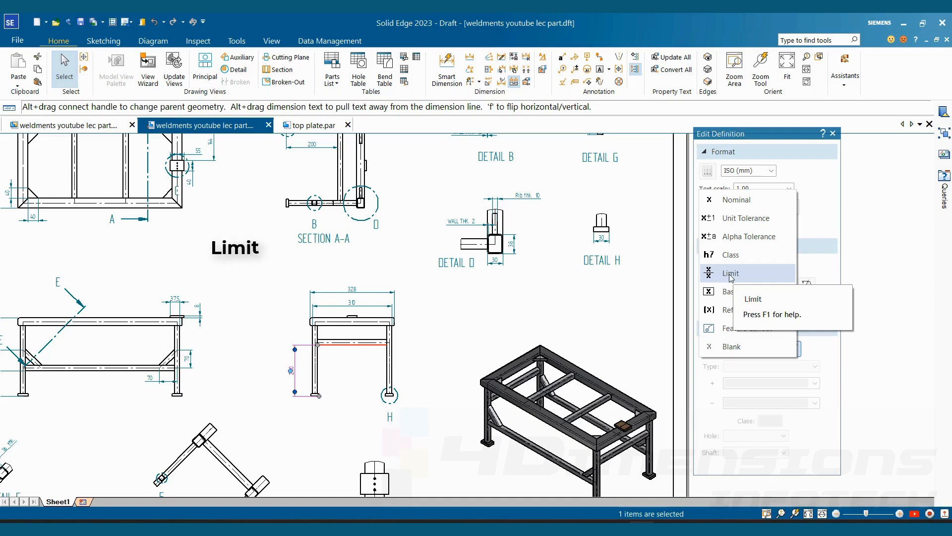
pyautogui.click(585, 343)
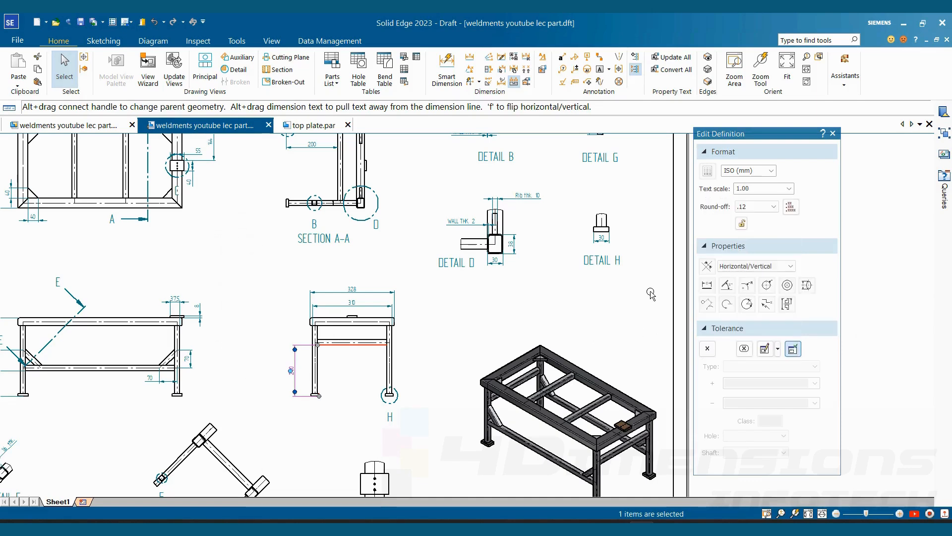
pyautogui.click(708, 349)
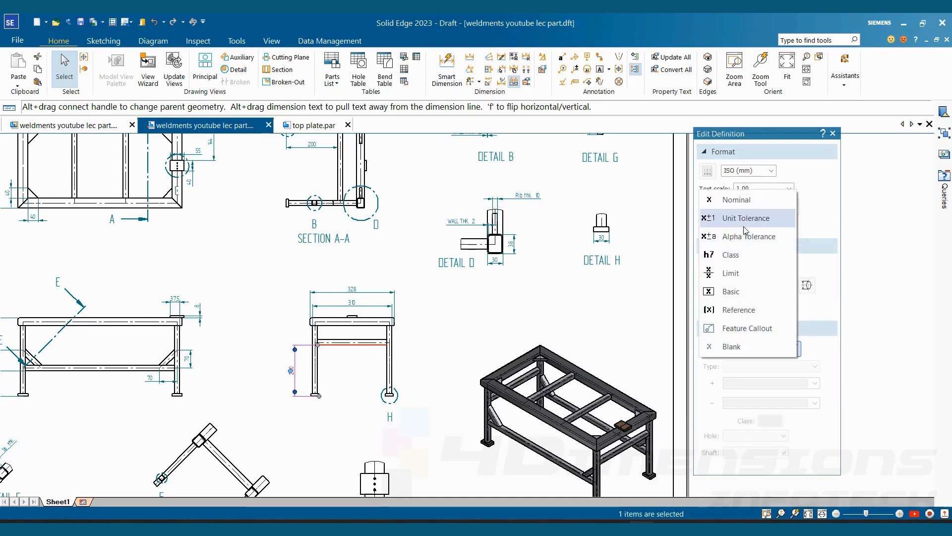
pyautogui.click(744, 218)
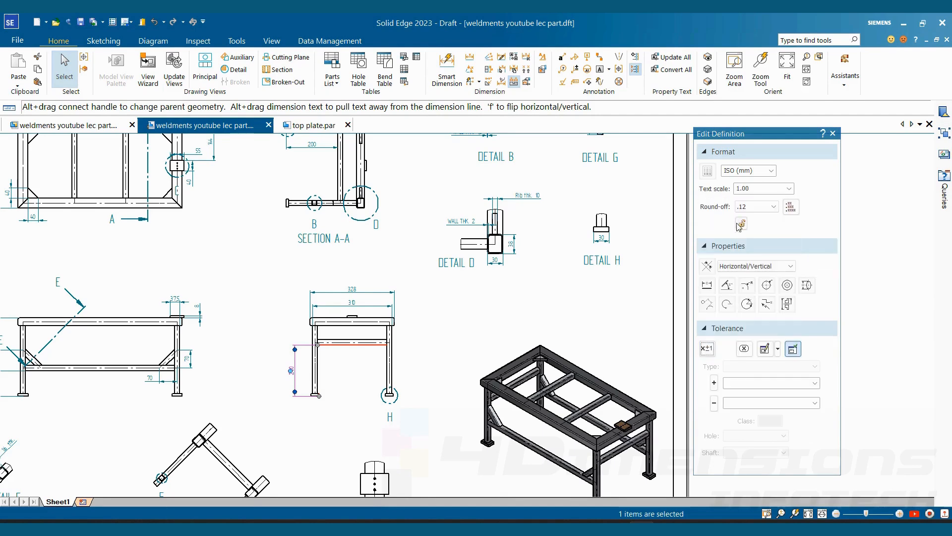
# - Give the end view's 200 mm leg dimension an upper tolerance of 0.2 mm and a lower tolerance of 0.1 mm
pyautogui.click(748, 384)
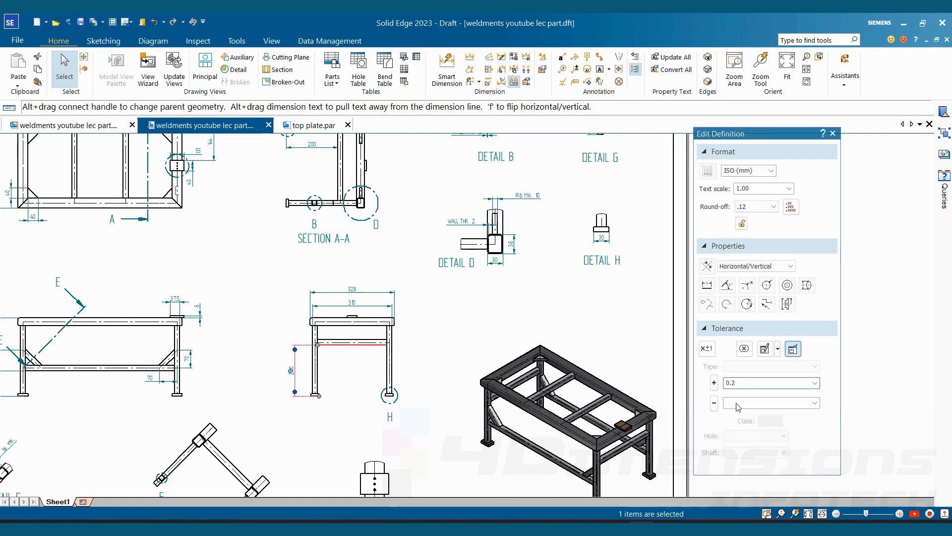
pyautogui.write('0.2')
pyautogui.click(739, 403)
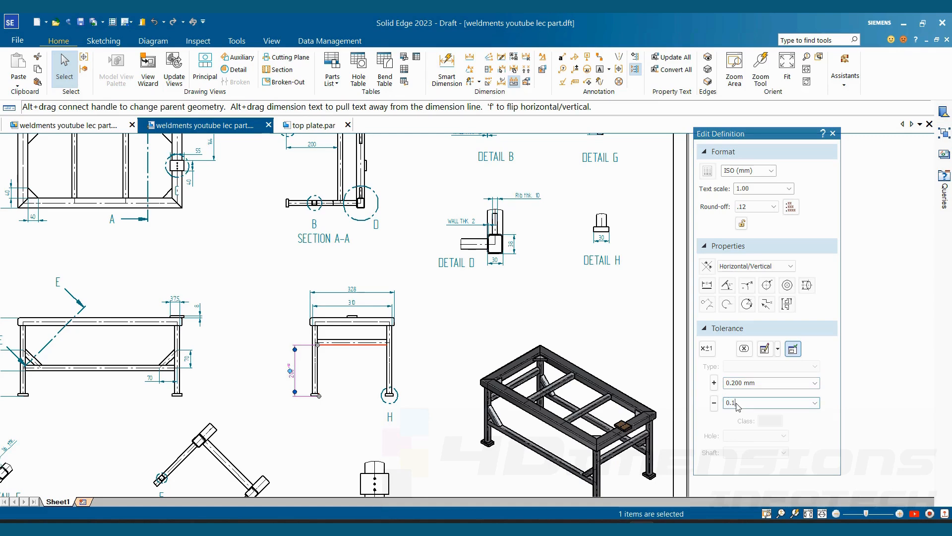
pyautogui.click(600, 374)
pyautogui.scroll(9, 293, 370)
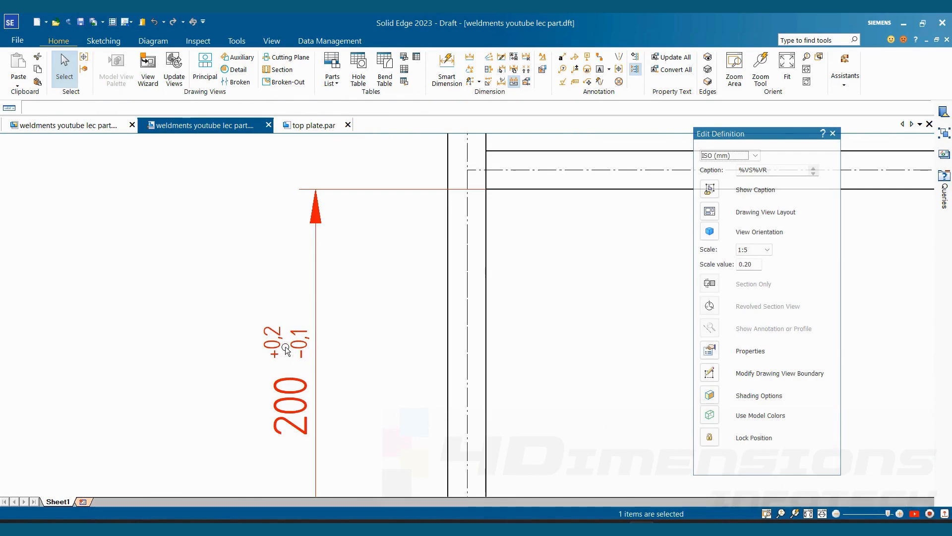
# - Modify the ISO (mm) dimension style so the dimension text orientation is Horizontal, and apply the style
pyautogui.scroll(-2, 286, 346)
pyautogui.moveTo(286, 346); pyautogui.dragTo(447, 326, button='middle')
pyautogui.scroll(-5, 466, 354)
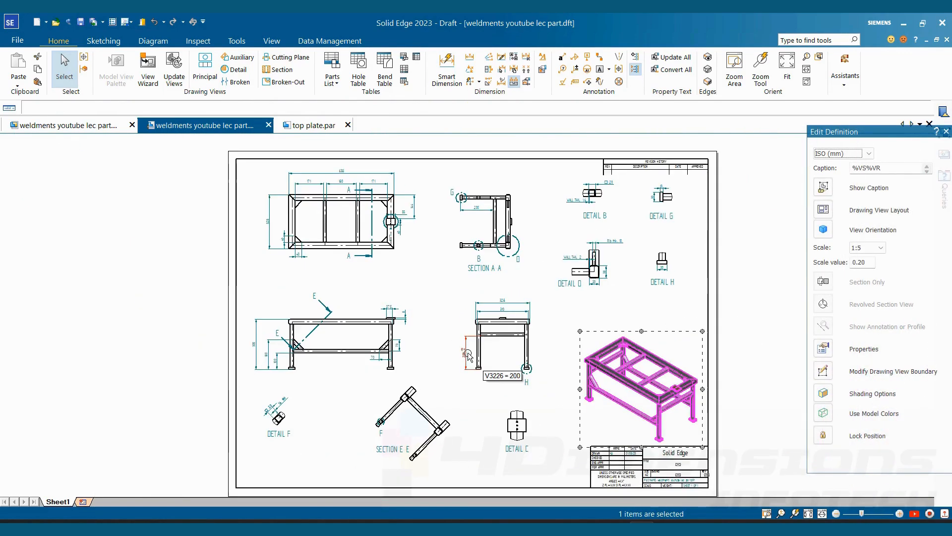
pyautogui.click(546, 65)
pyautogui.click(441, 208)
pyautogui.click(570, 169)
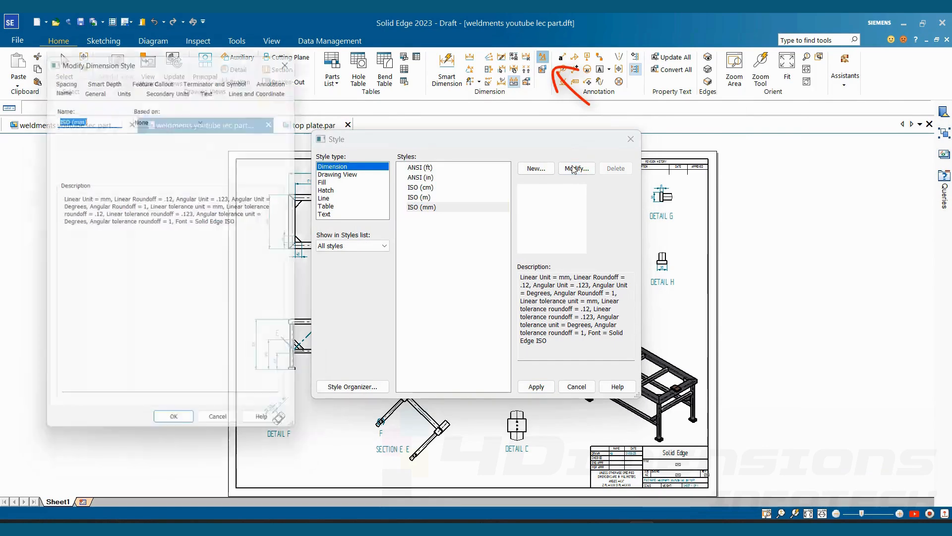
pyautogui.click(211, 84)
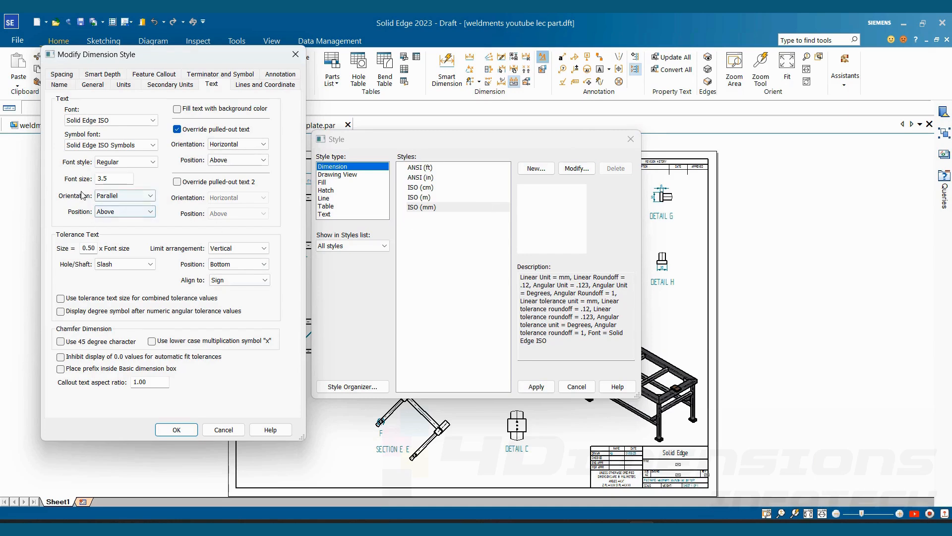
pyautogui.click(126, 195)
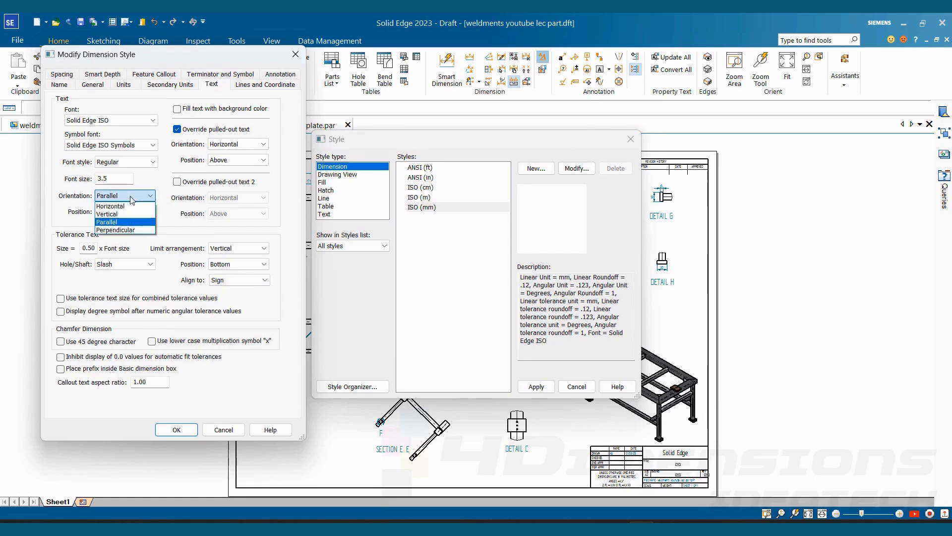
pyautogui.click(119, 207)
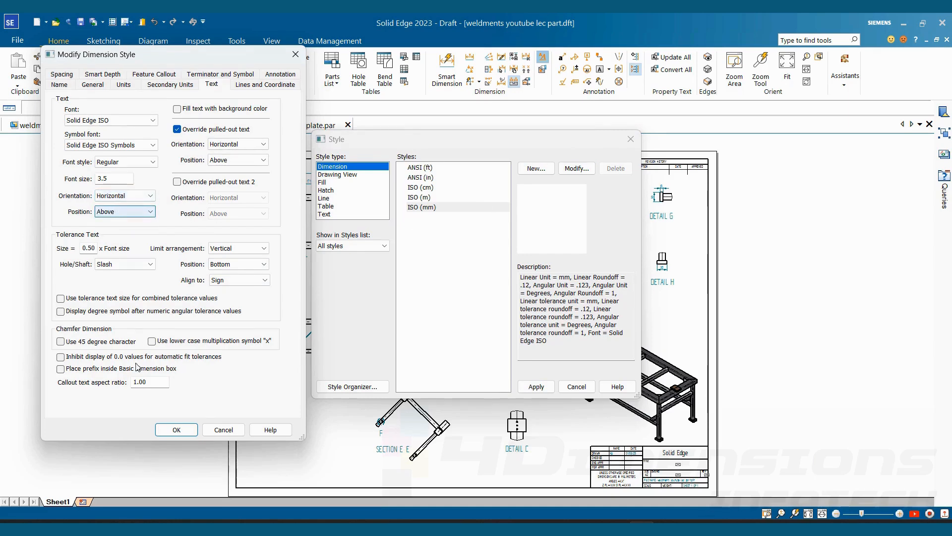
pyautogui.click(176, 430)
pyautogui.click(536, 386)
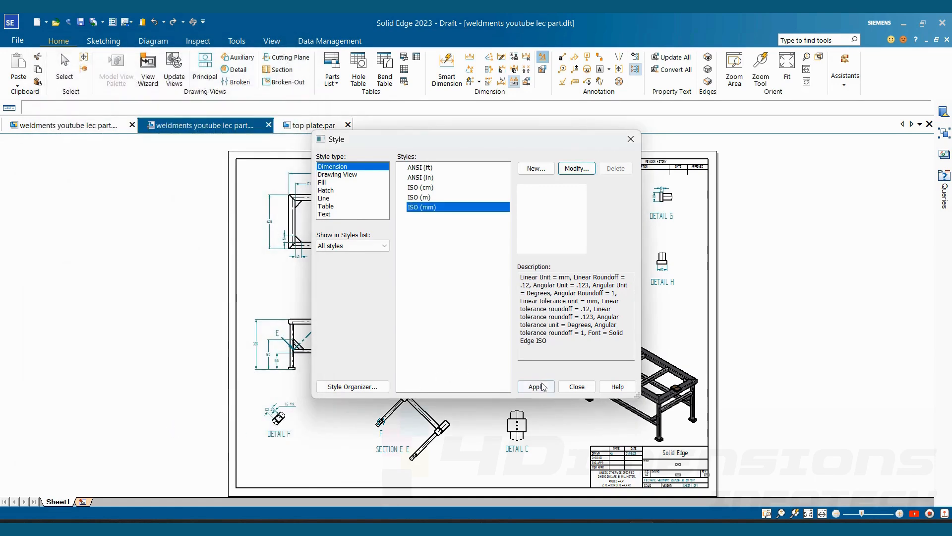
# - Change the delimiter of the ISO (mm) dimension style to Period and apply the style
pyautogui.scroll(3, 503, 347)
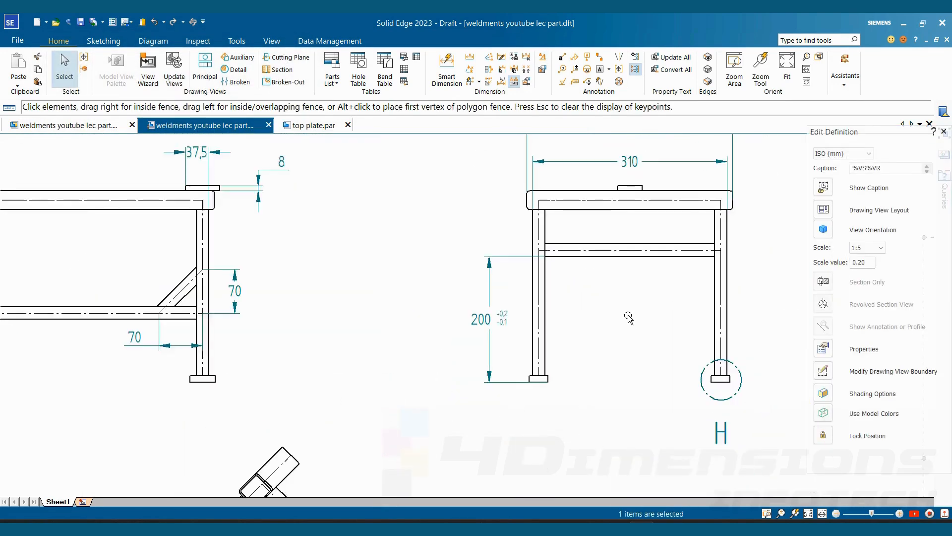
pyautogui.scroll(5, 526, 308)
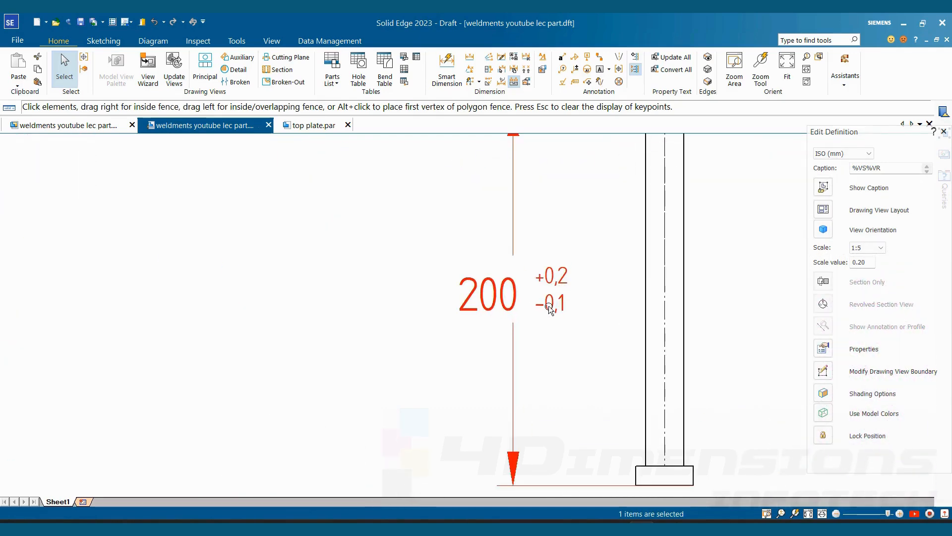
pyautogui.scroll(3, 554, 307)
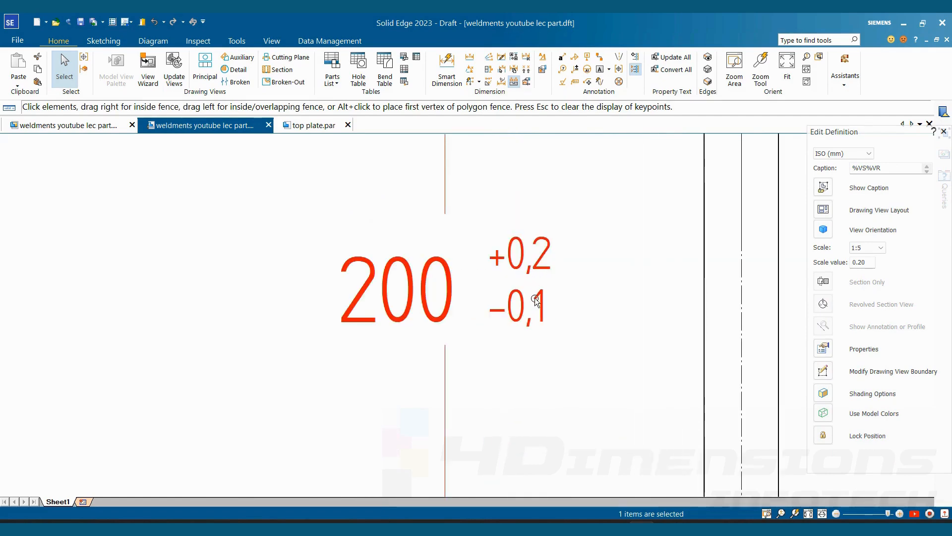
pyautogui.scroll(-5, 534, 298)
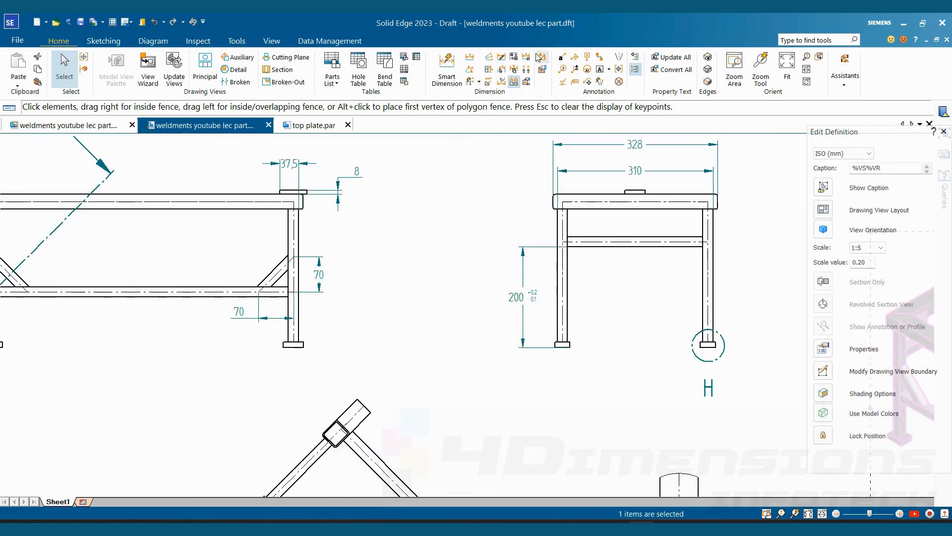
pyautogui.click(540, 71)
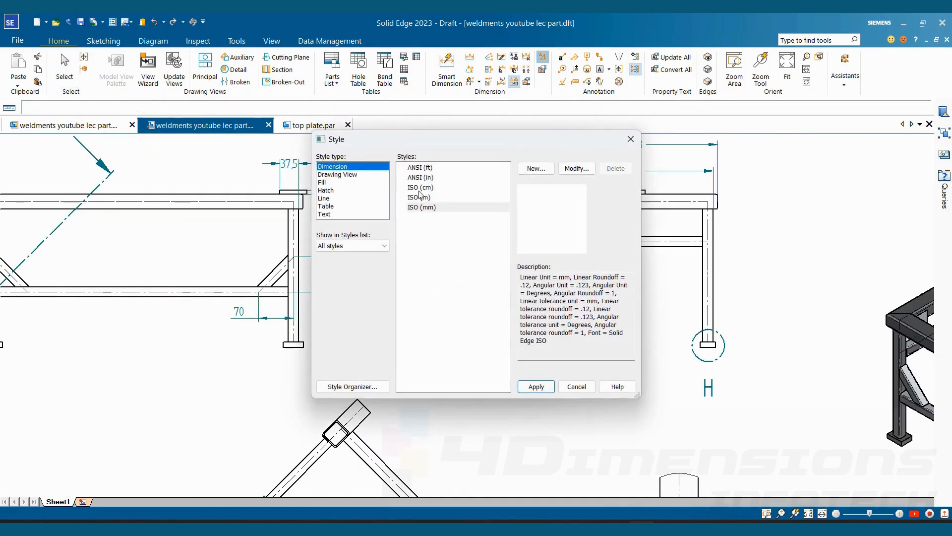
pyautogui.click(568, 171)
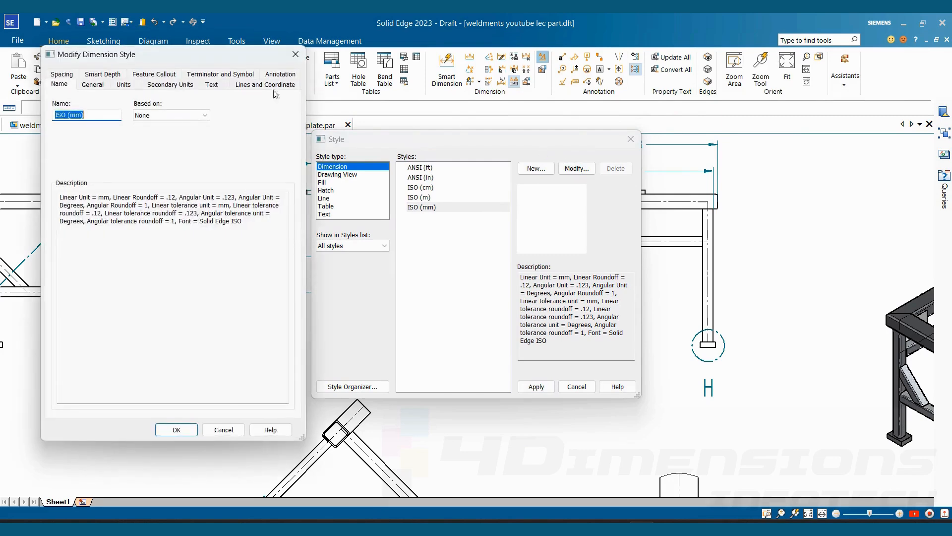
pyautogui.click(124, 86)
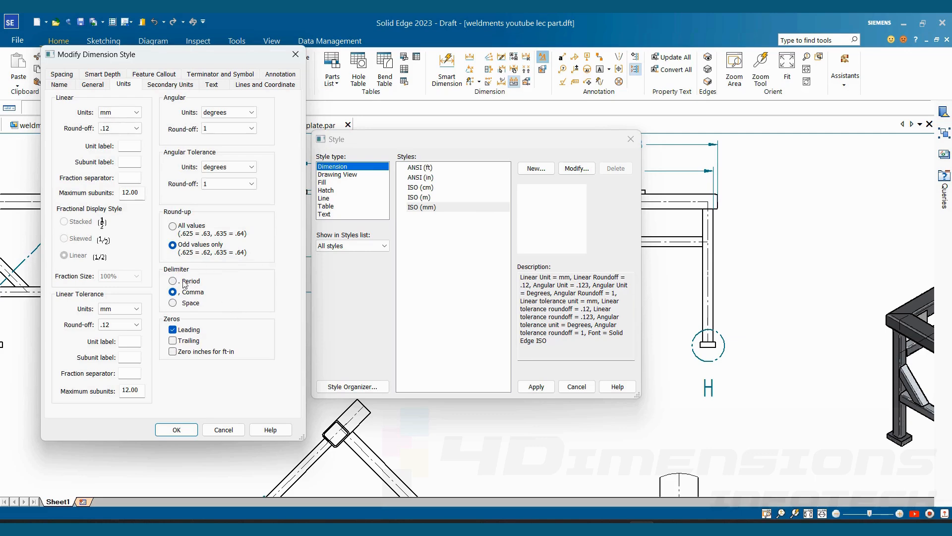
pyautogui.click(173, 282)
pyautogui.click(177, 430)
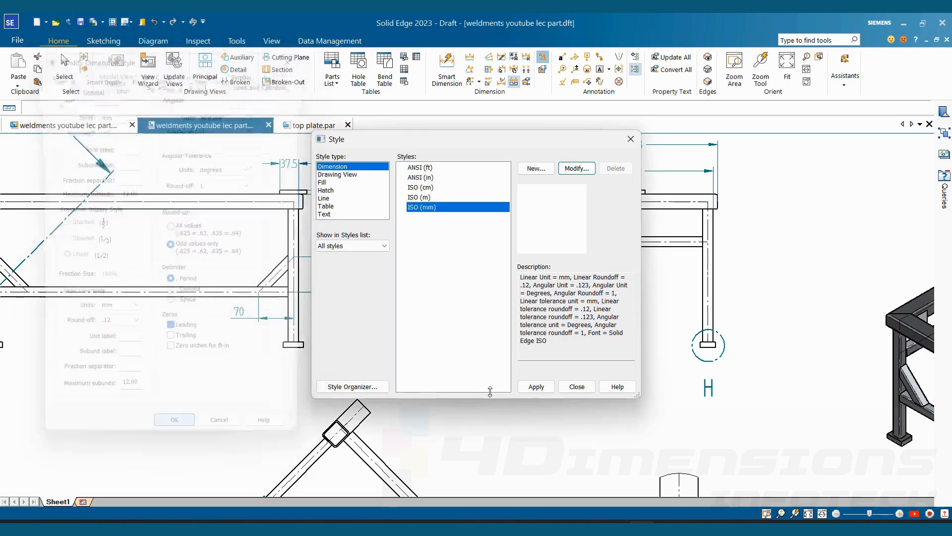
pyautogui.click(536, 387)
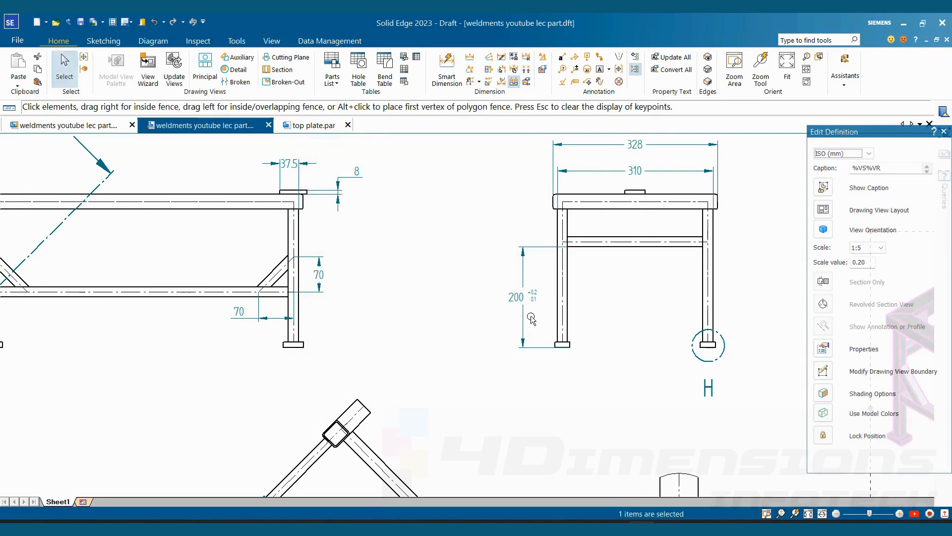
# - Examine the tolerance text on the end view's 200 mm leg dimension
pyautogui.scroll(6, 531, 319)
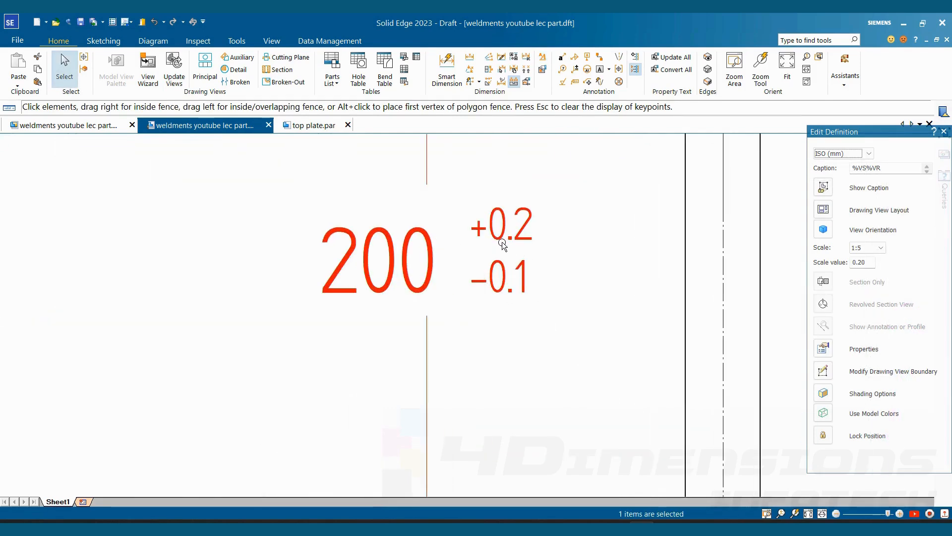
pyautogui.scroll(-5, 441, 288)
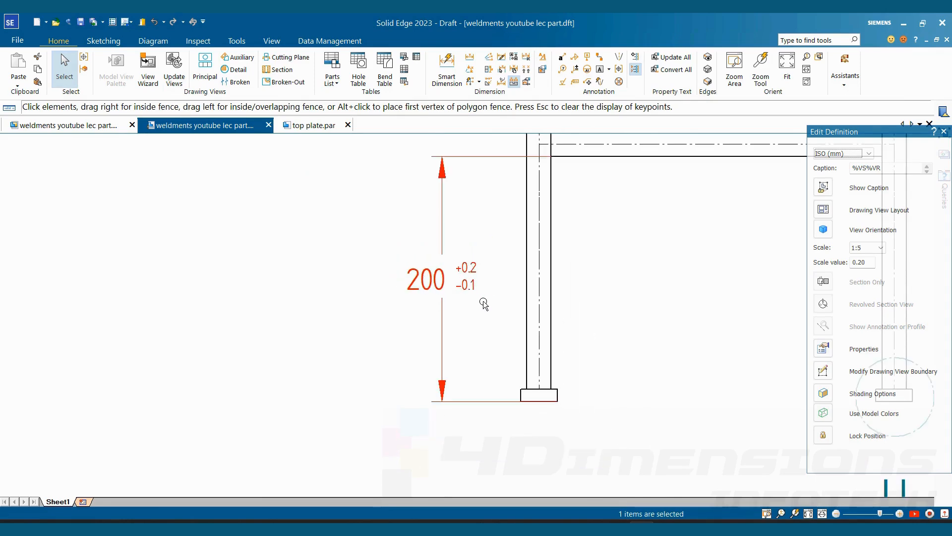
pyautogui.scroll(-2, 484, 304)
pyautogui.scroll(2, 485, 293)
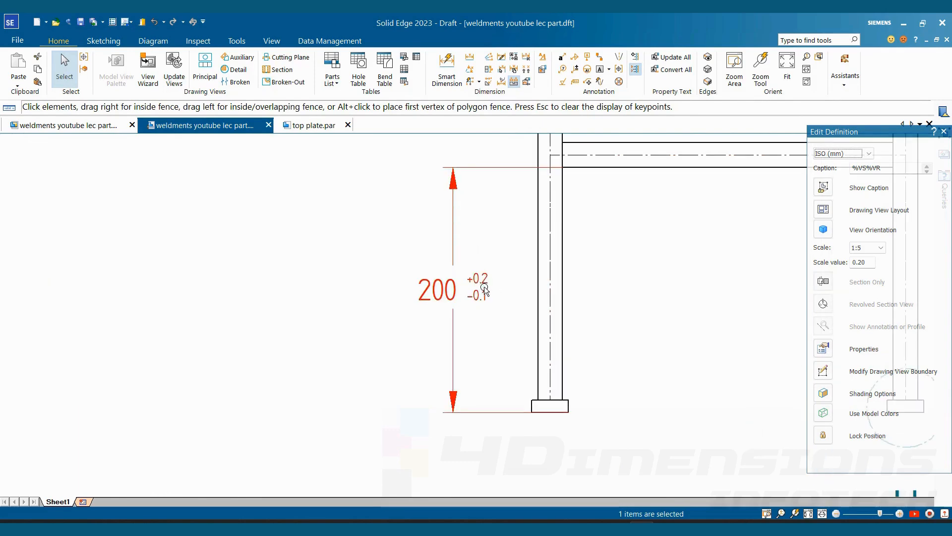
pyautogui.scroll(1, 485, 290)
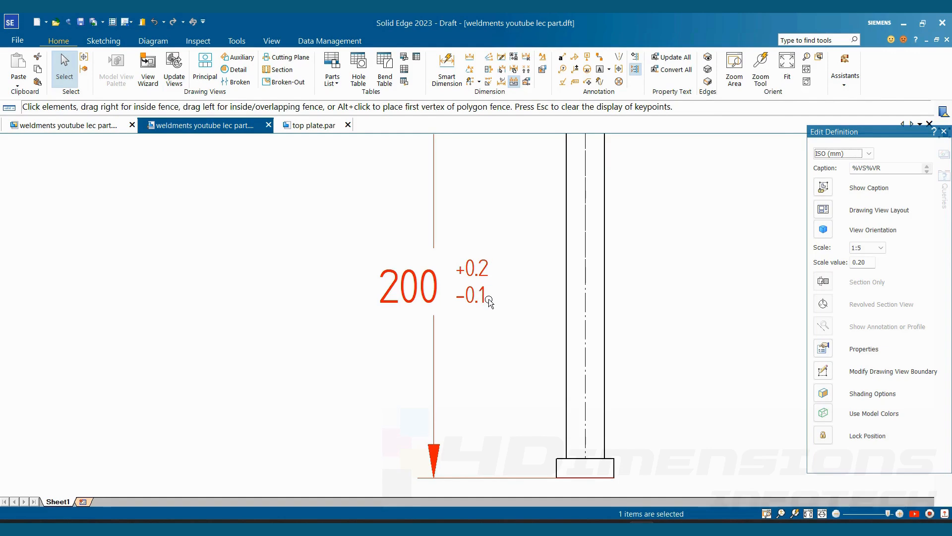
pyautogui.scroll(-6, 488, 302)
pyautogui.scroll(2, 505, 302)
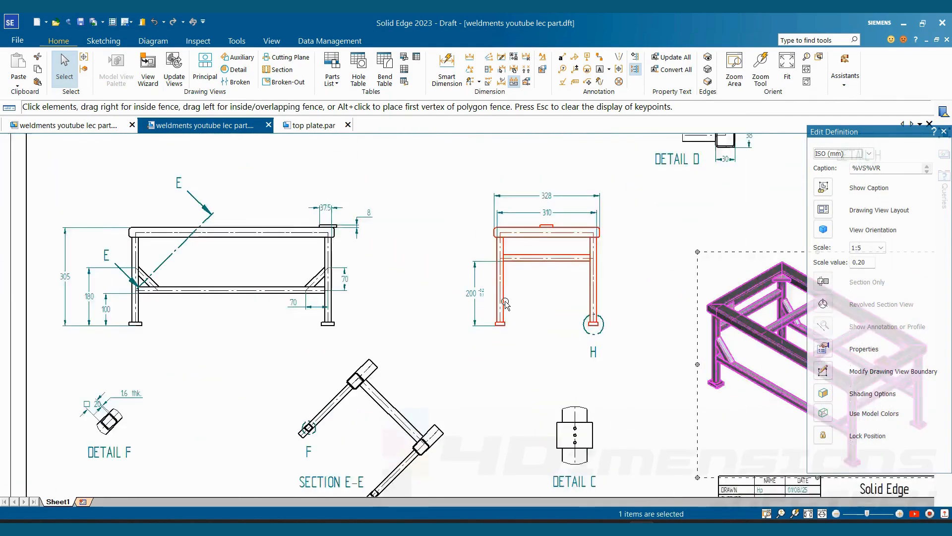
# - Set the lower tolerance of the end view's 200 mm leg dimension to 0.2 mm for a symmetric tolerance
pyautogui.scroll(1, 505, 303)
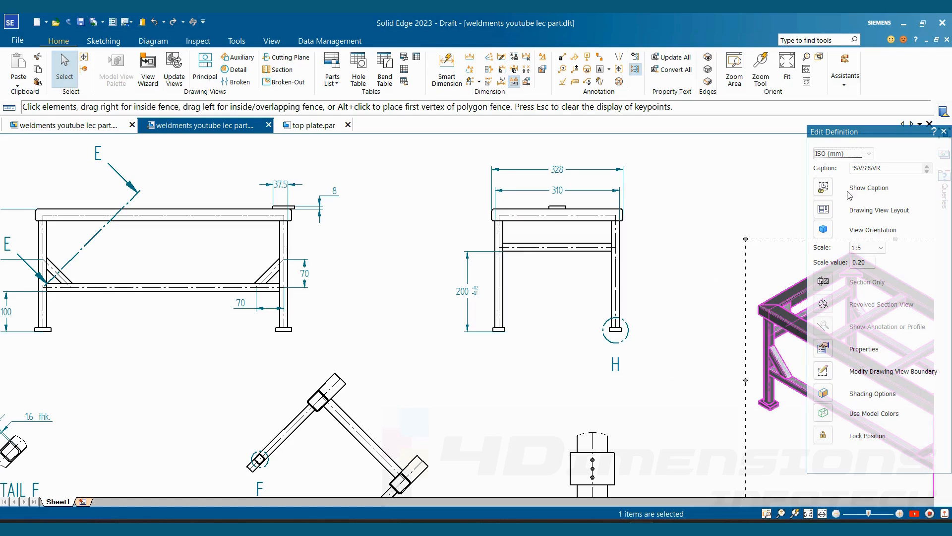
pyautogui.moveTo(851, 132); pyautogui.dragTo(650, 113)
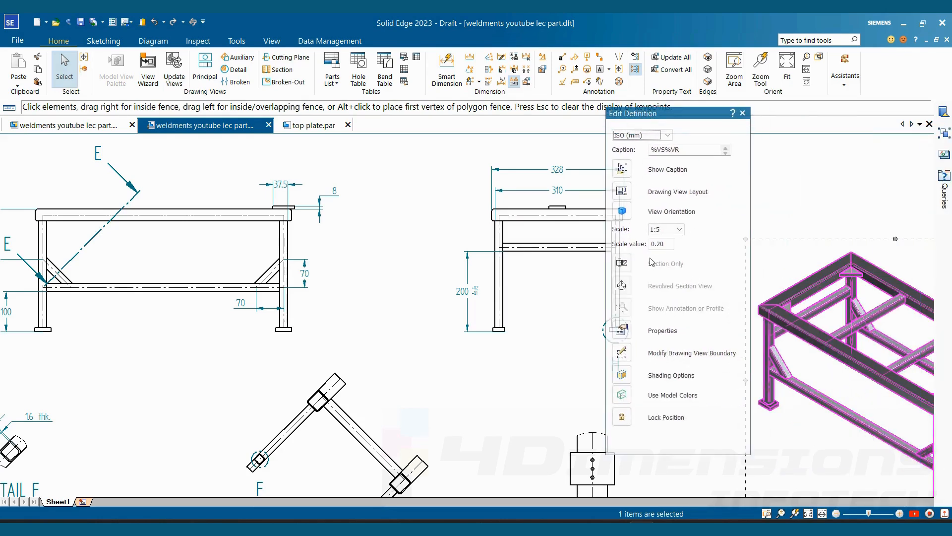
pyautogui.click(466, 291)
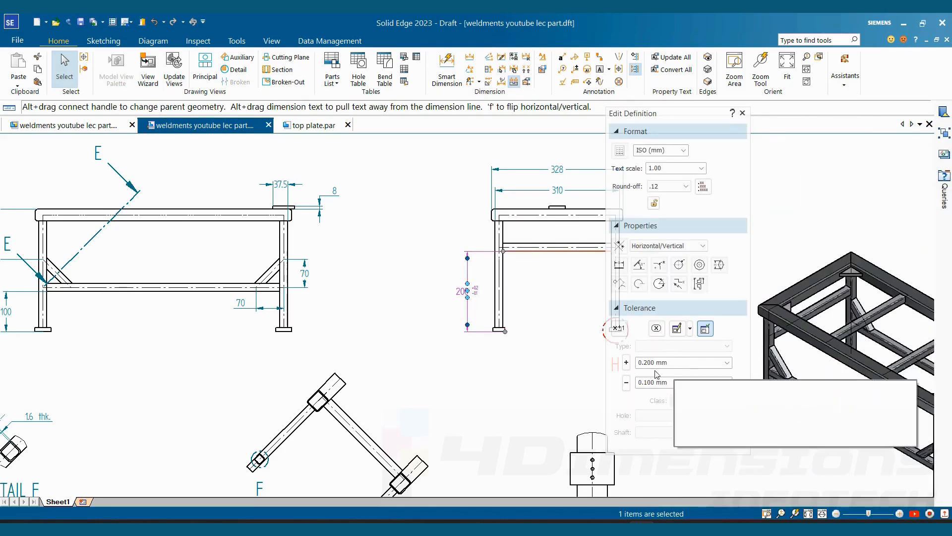
pyautogui.click(667, 382)
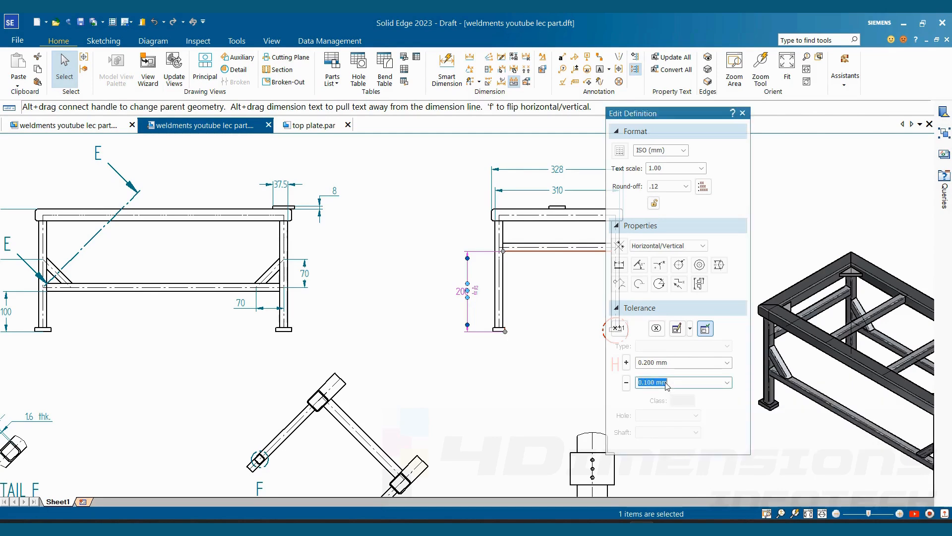
pyautogui.write('0.2')
pyautogui.press('Return')
pyautogui.click(542, 314)
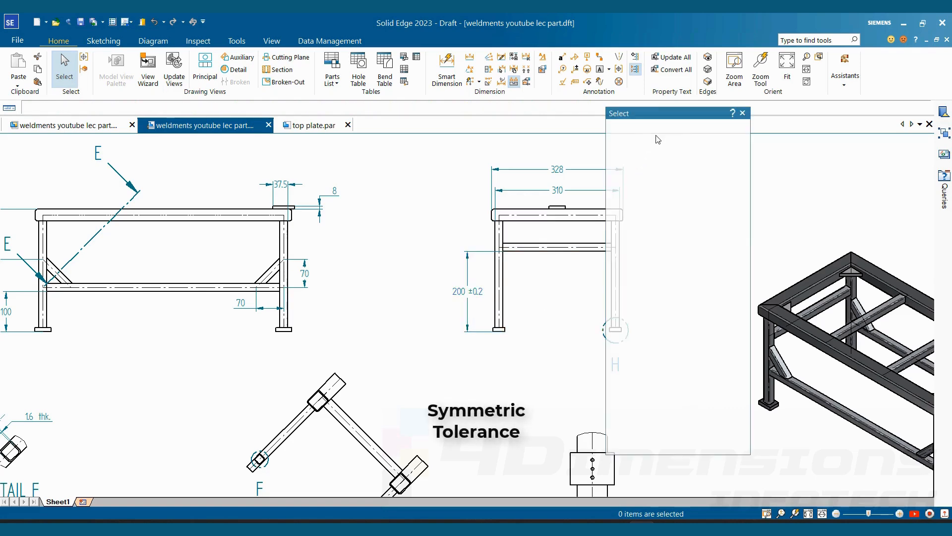
pyautogui.moveTo(693, 117); pyautogui.dragTo(742, 110)
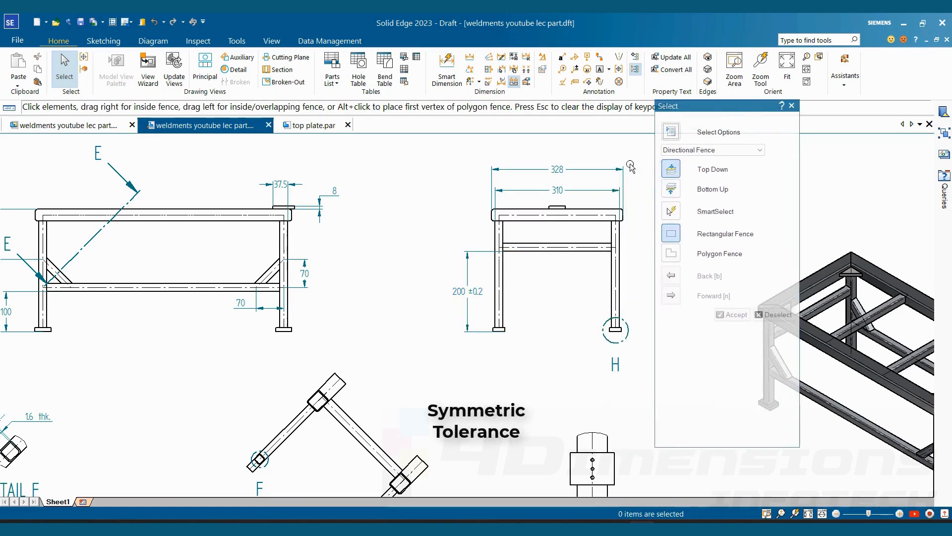
# - Change the dimension type of the end view's 200 mm leg dimension to Limit
pyautogui.scroll(4, 486, 298)
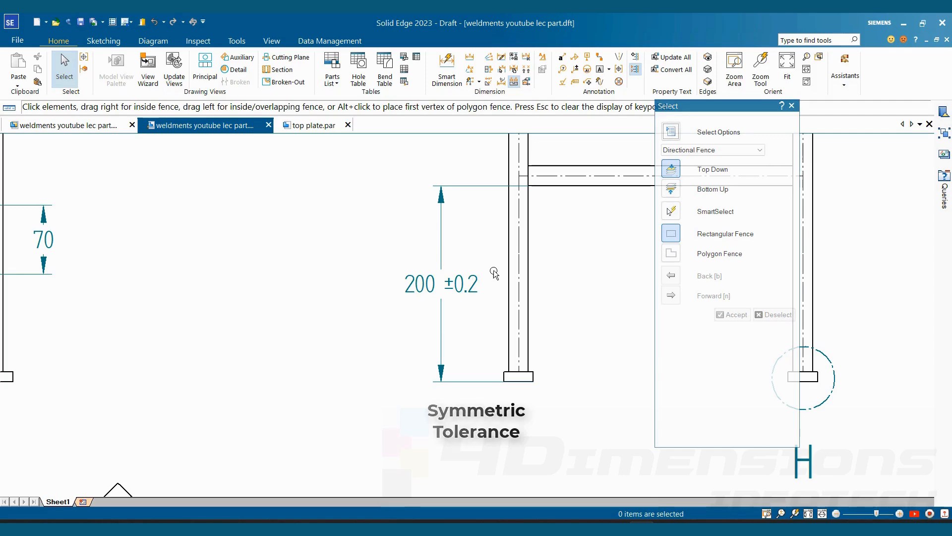
pyautogui.scroll(-2, 496, 316)
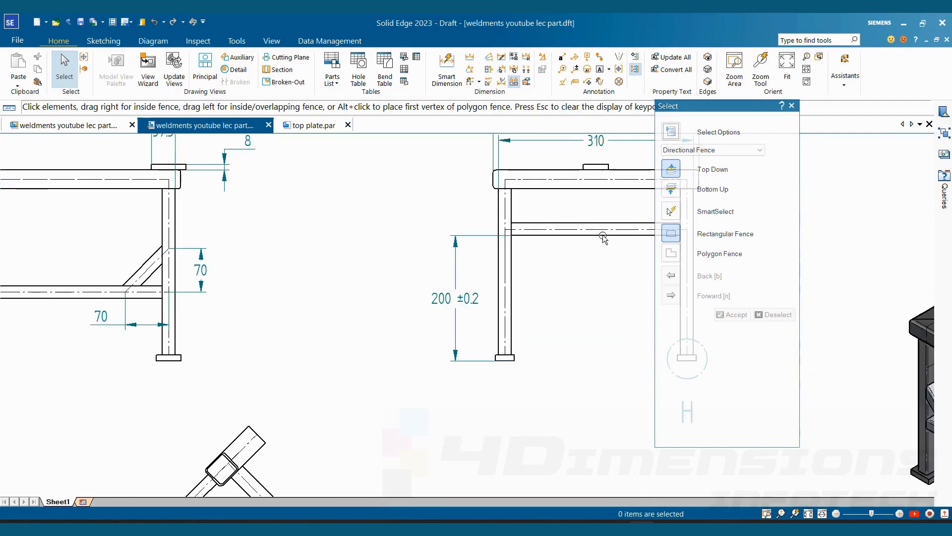
pyautogui.click(472, 300)
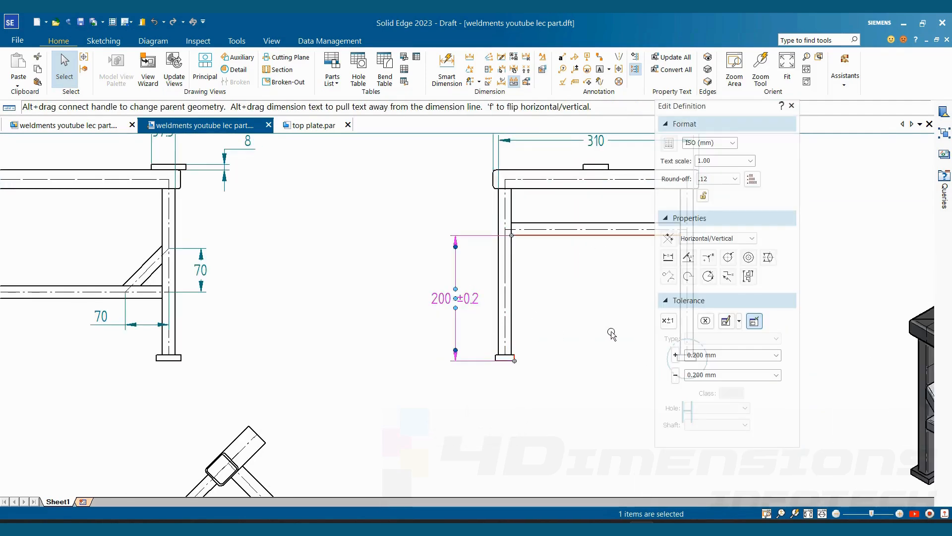
pyautogui.click(669, 326)
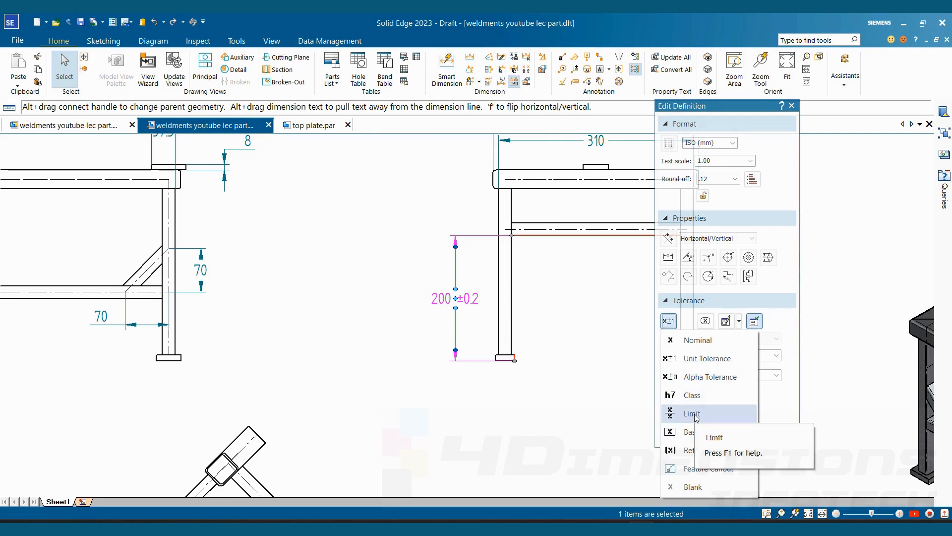
pyautogui.click(695, 414)
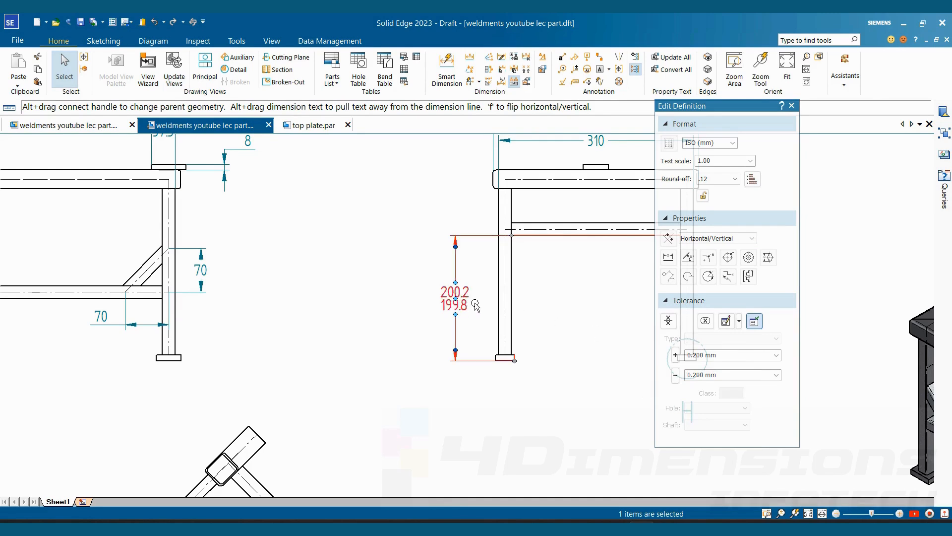
# - Change the dimension type of the end view's 200 mm leg dimension to Basic
pyautogui.scroll(2, 475, 304)
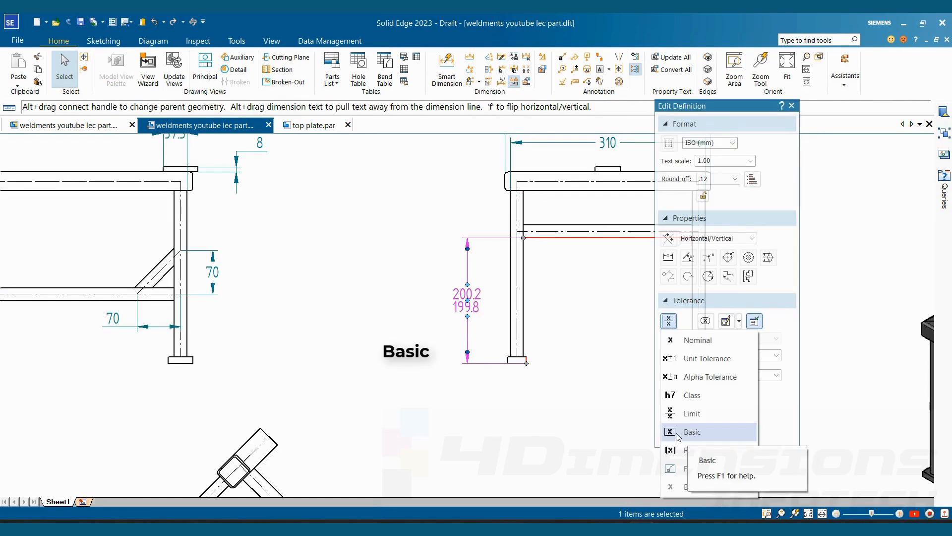
pyautogui.click(674, 435)
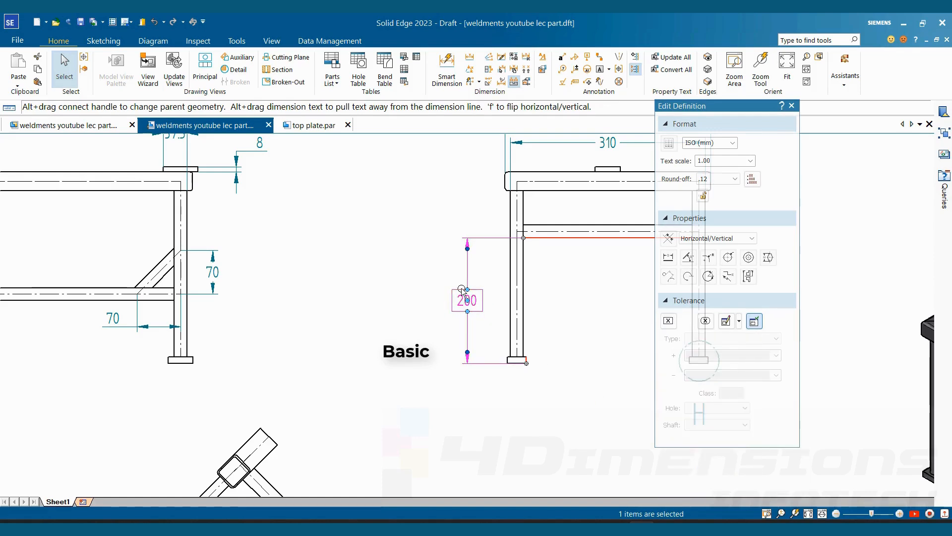
pyautogui.press('Escape')
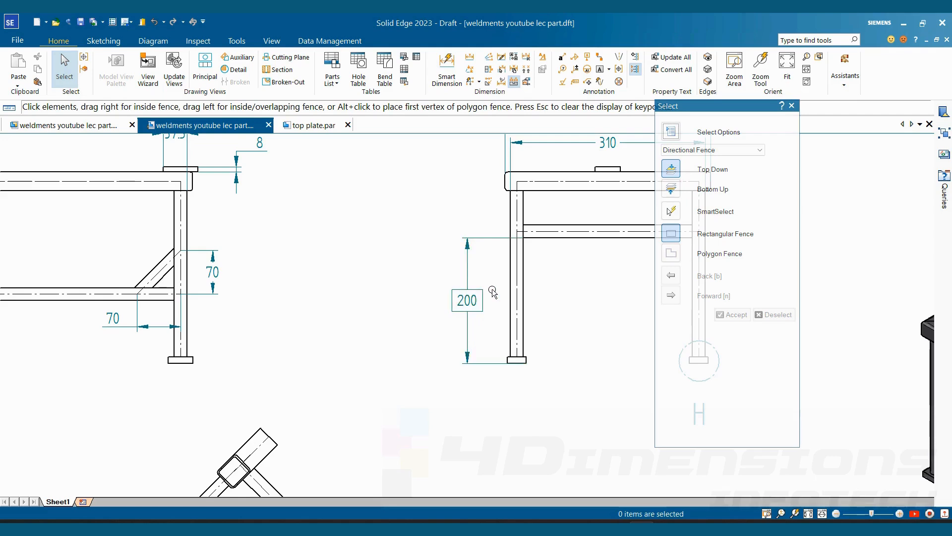
# - Change the dimension type of the end view's 200 mm leg dimension to Unit Tolerance
pyautogui.scroll(-1, 491, 298)
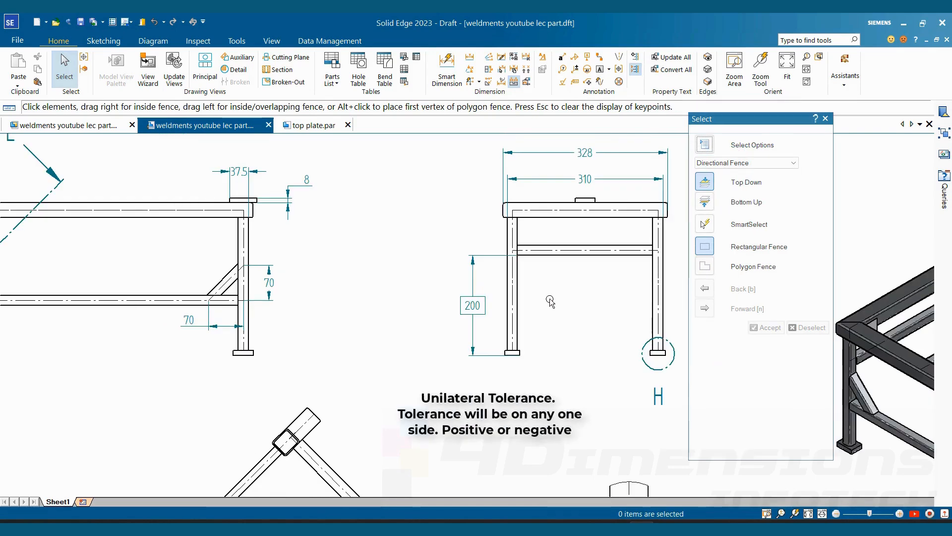
pyautogui.click(472, 305)
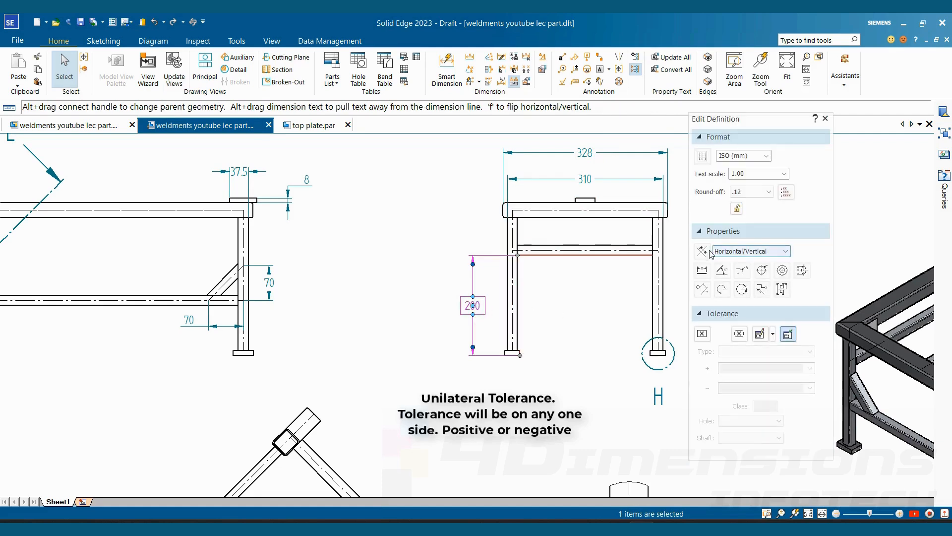
pyautogui.click(702, 334)
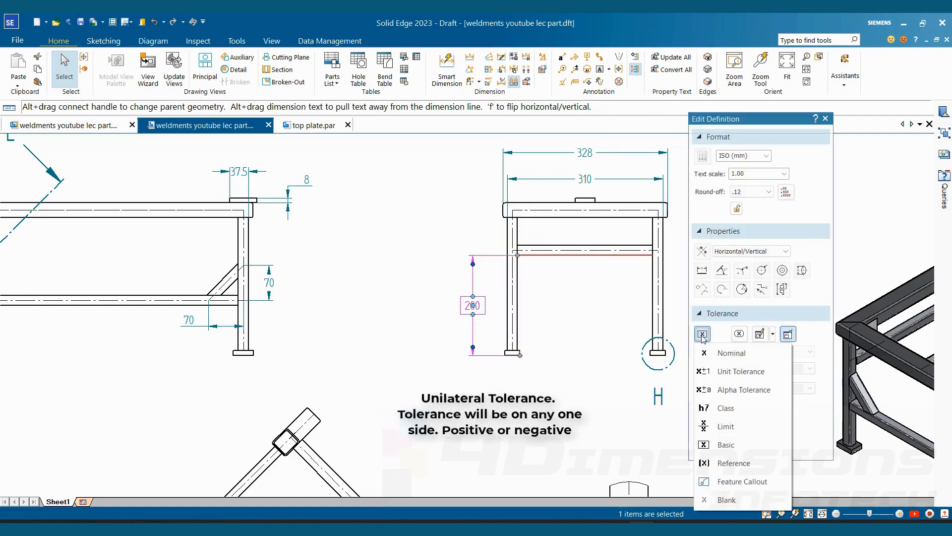
pyautogui.click(727, 373)
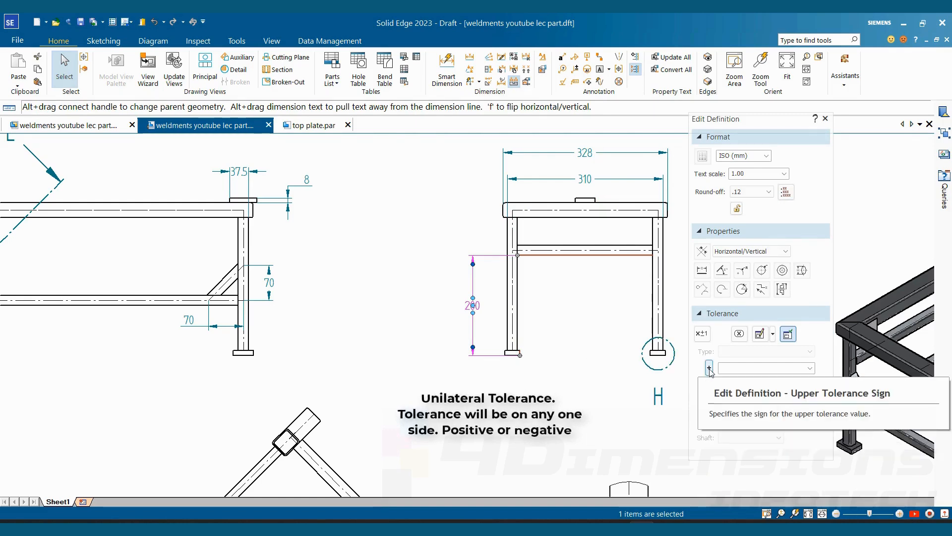
# - Give the 200 mm leg dimension a positive unilateral tolerance: upper +0.2 mm and lower 0 mm with a plus sign
pyautogui.click(746, 371)
pyautogui.write('0.2')
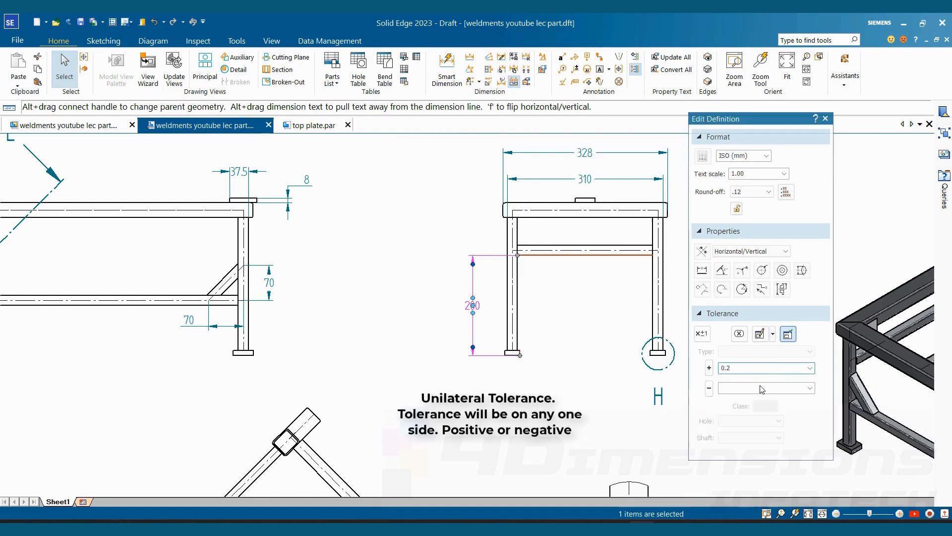
pyautogui.click(759, 390)
pyautogui.write('0.')
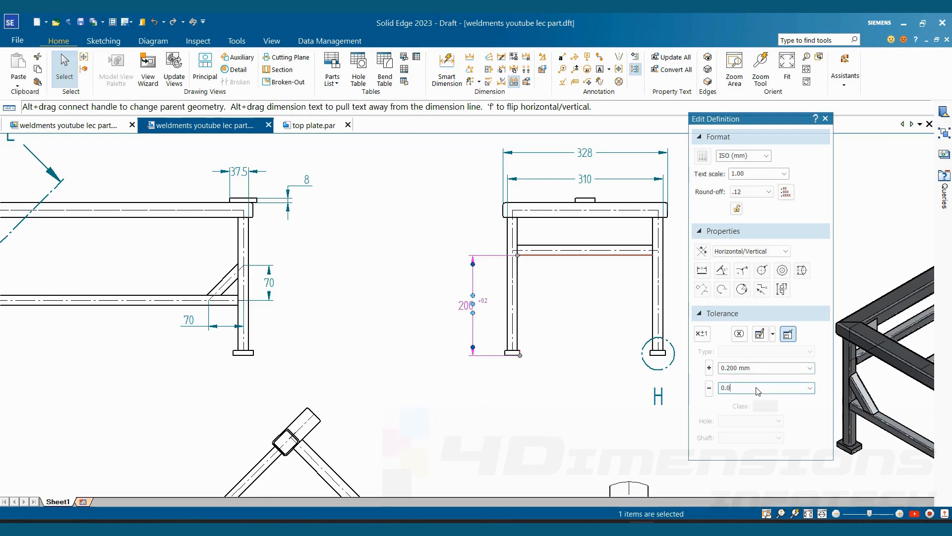
pyautogui.click(709, 388)
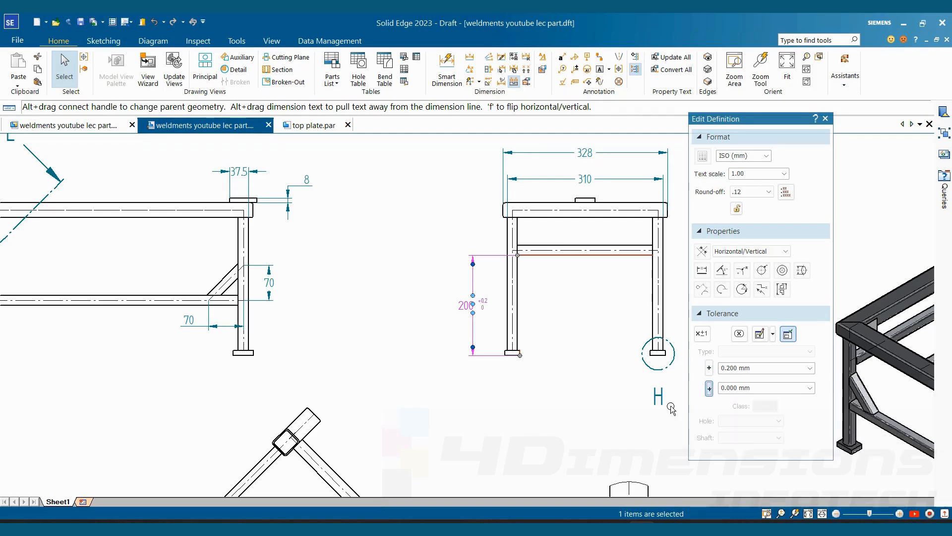
pyautogui.click(550, 332)
pyautogui.scroll(5, 479, 330)
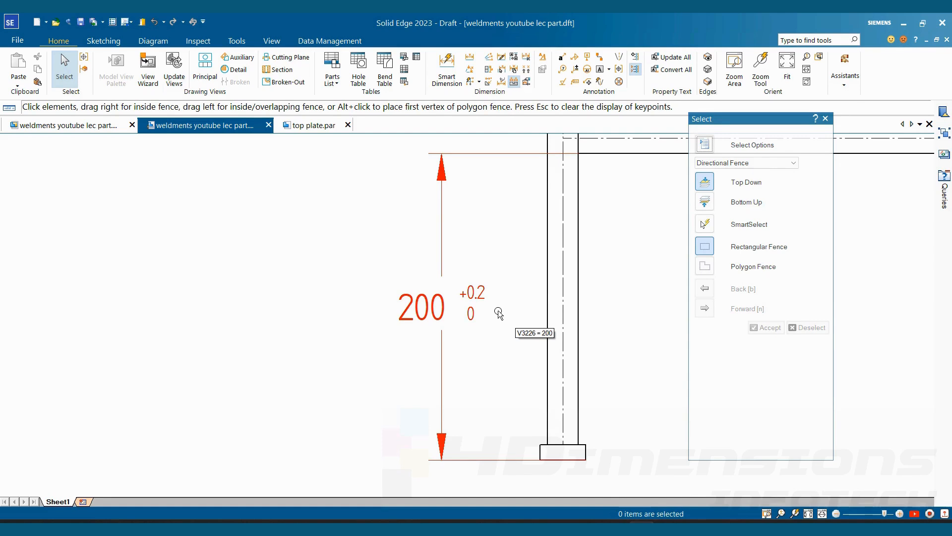
# - Give the 200 mm leg dimension a negative unilateral tolerance: upper sign minus with 0 mm, and lower -0.30 mm
pyautogui.click(485, 303)
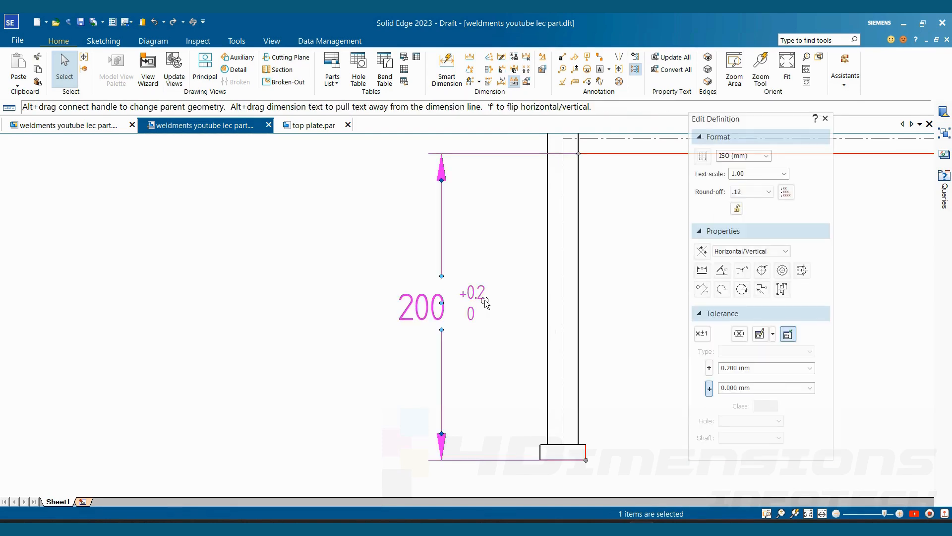
pyautogui.click(709, 368)
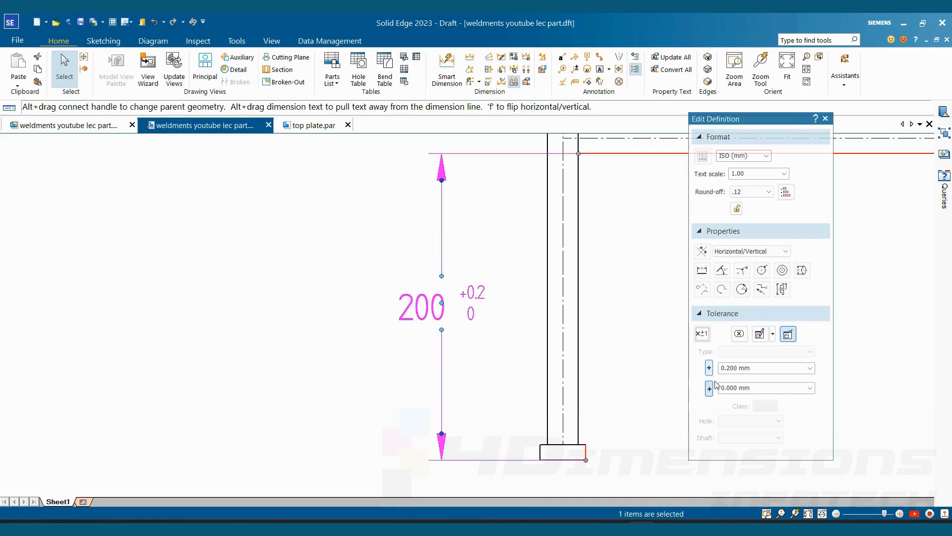
pyautogui.click(759, 369)
pyautogui.write('0.')
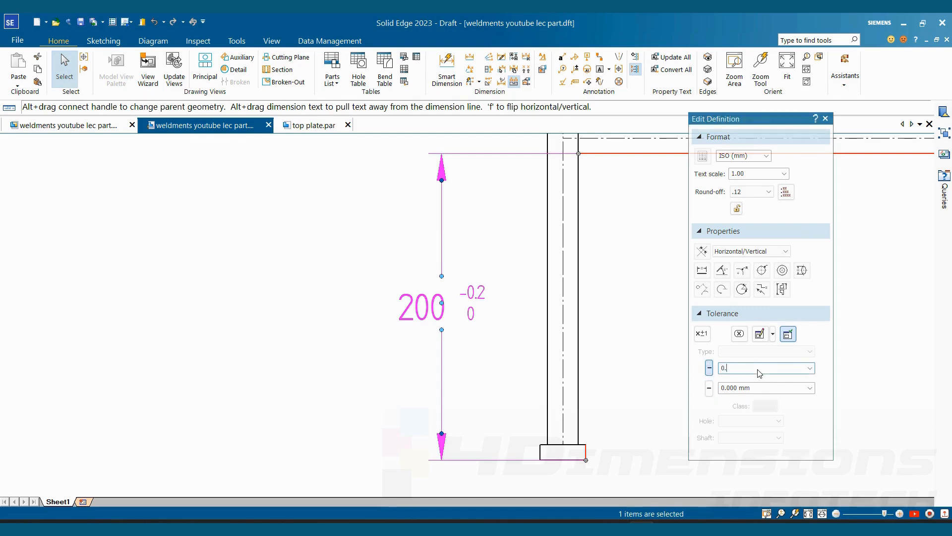
pyautogui.click(758, 387)
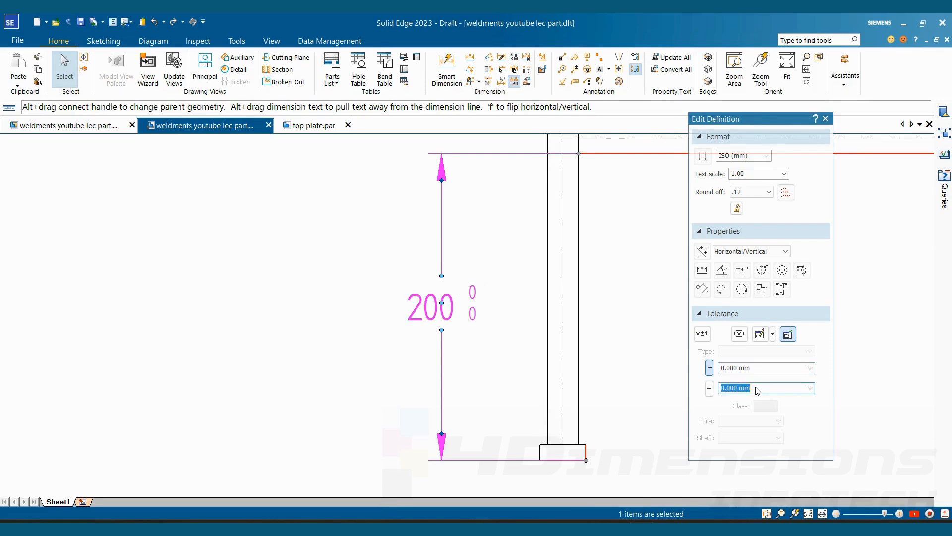
pyautogui.write('0.30')
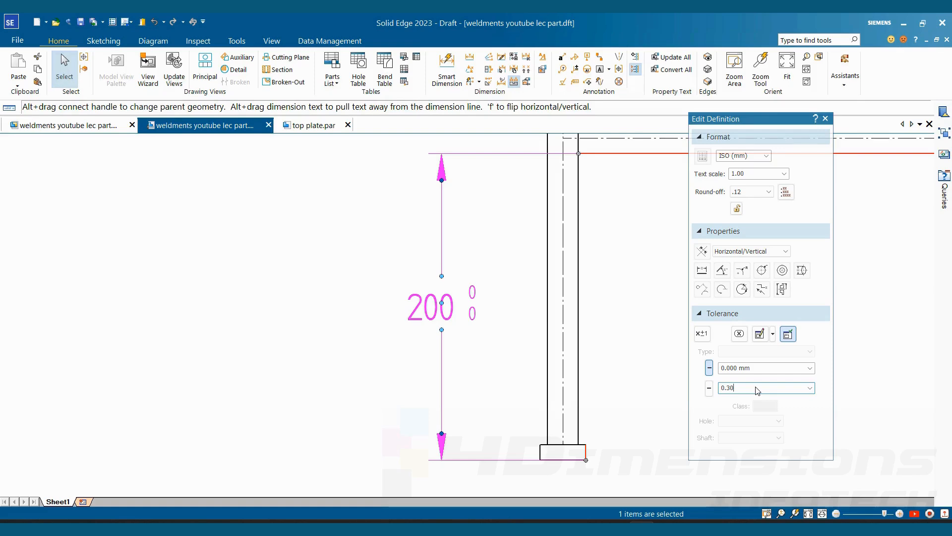
pyautogui.click(527, 339)
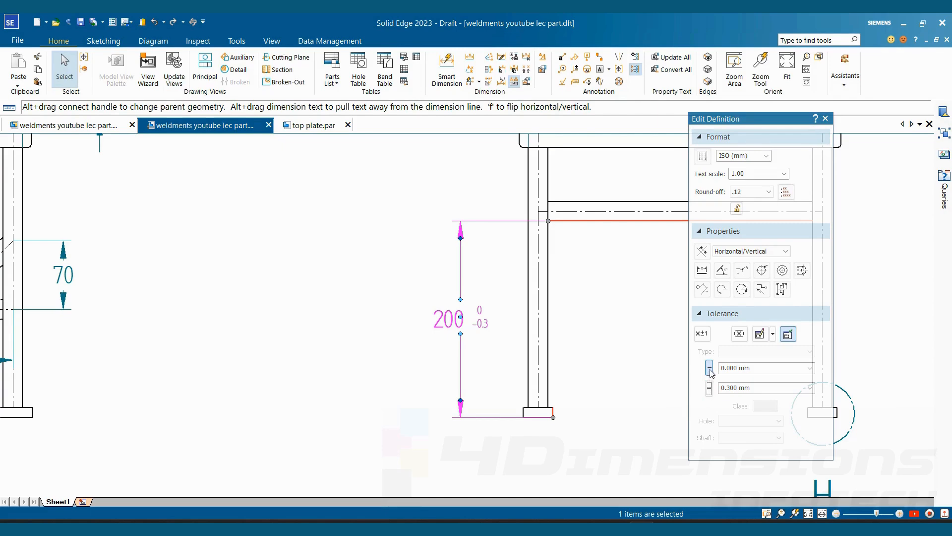
pyautogui.click(581, 328)
pyautogui.scroll(-5, 579, 327)
pyautogui.scroll(2, 680, 293)
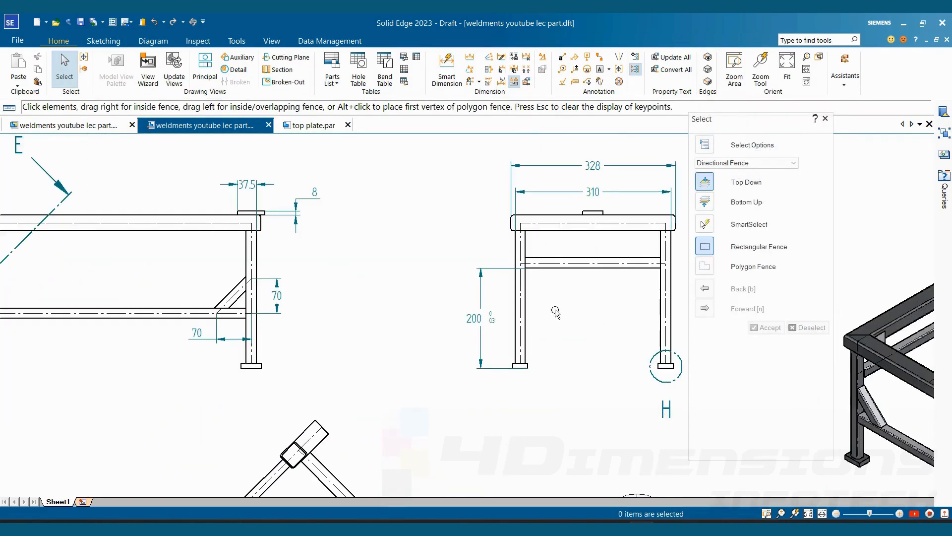
pyautogui.scroll(2, 495, 316)
pyautogui.click(481, 322)
pyautogui.click(702, 334)
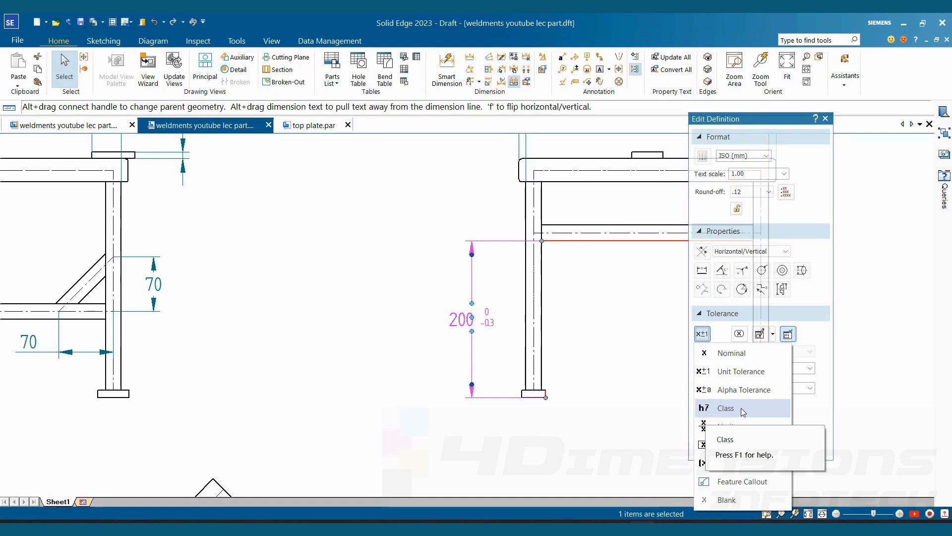
pyautogui.click(597, 356)
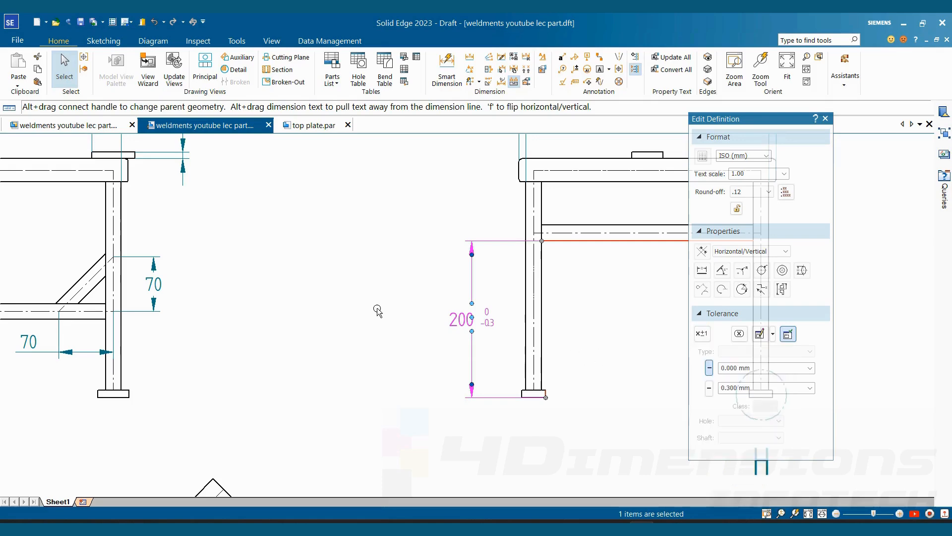
# - Add a diameter dimension to the middle hole of the plate in Detail C, placing its text outside the view
pyautogui.scroll(-5, 377, 310)
pyautogui.scroll(2, 402, 294)
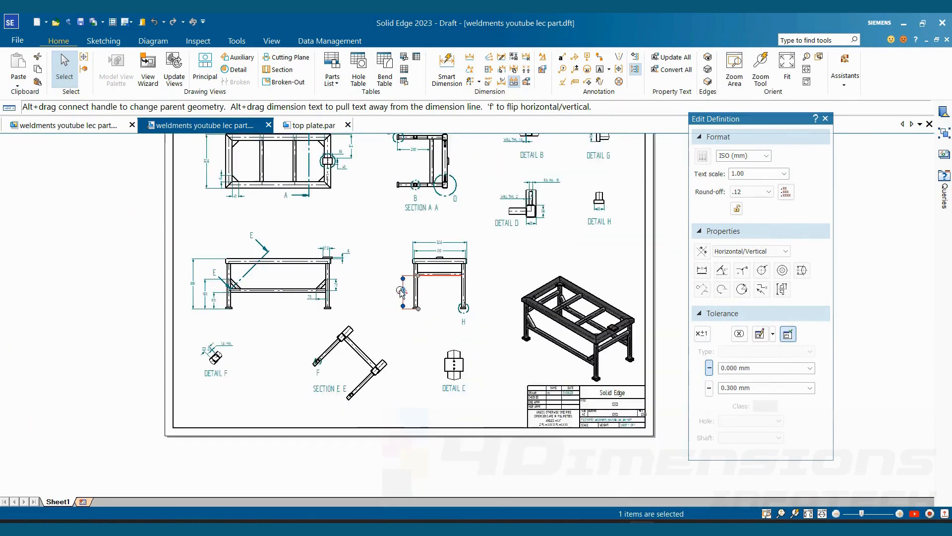
pyautogui.scroll(6, 402, 294)
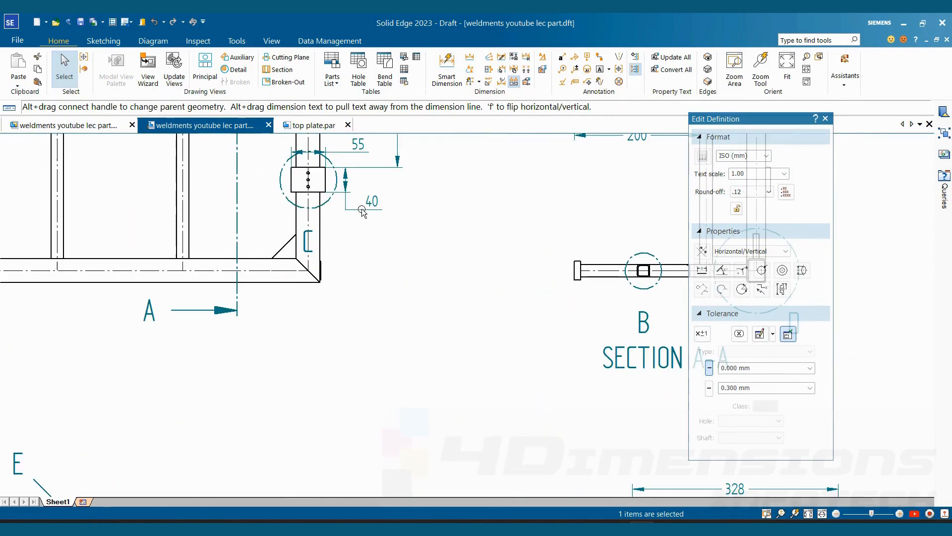
pyautogui.click(316, 238)
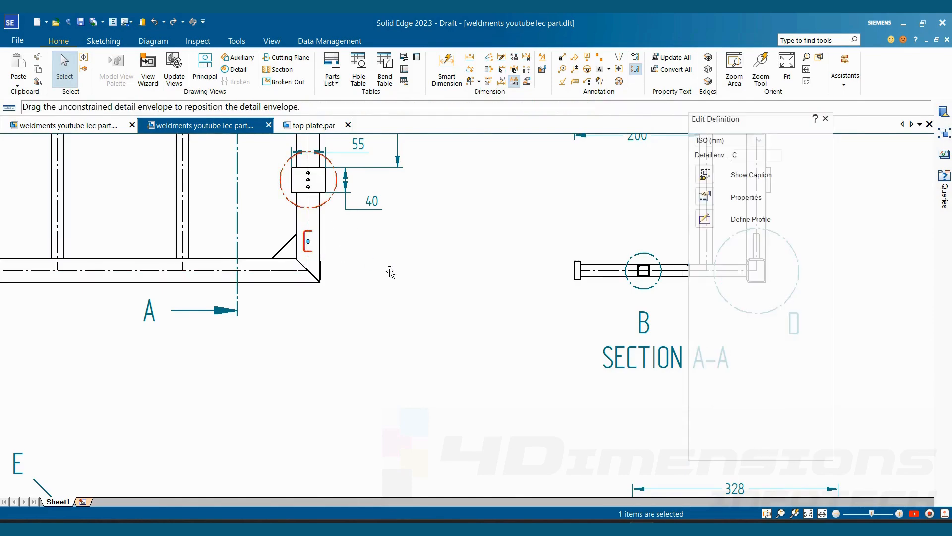
pyautogui.scroll(-3, 391, 272)
pyautogui.scroll(3, 390, 273)
pyautogui.scroll(-5, 357, 251)
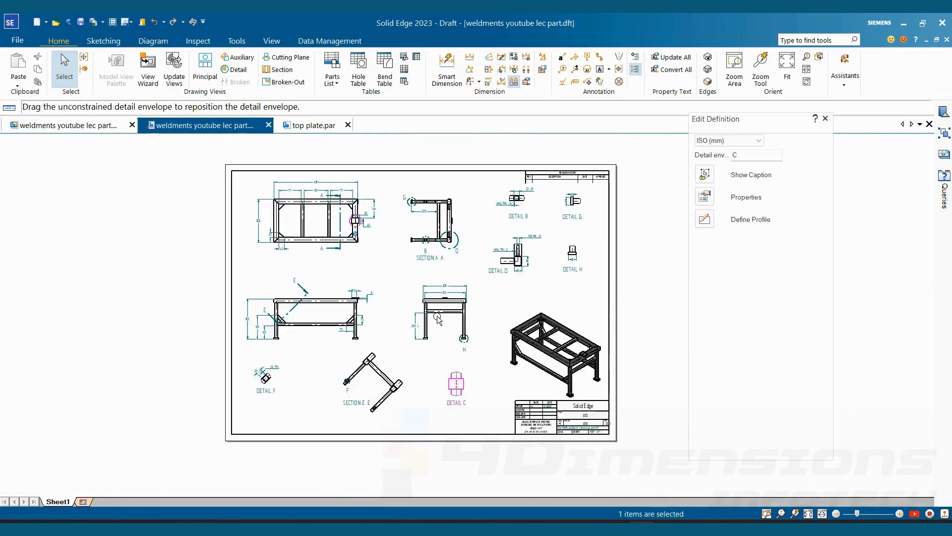
pyautogui.scroll(7, 439, 319)
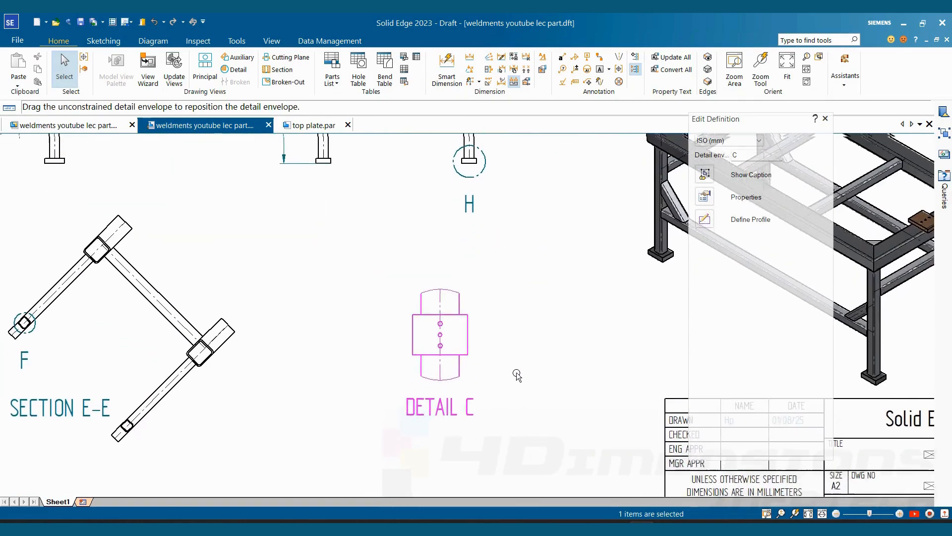
pyautogui.scroll(5, 517, 376)
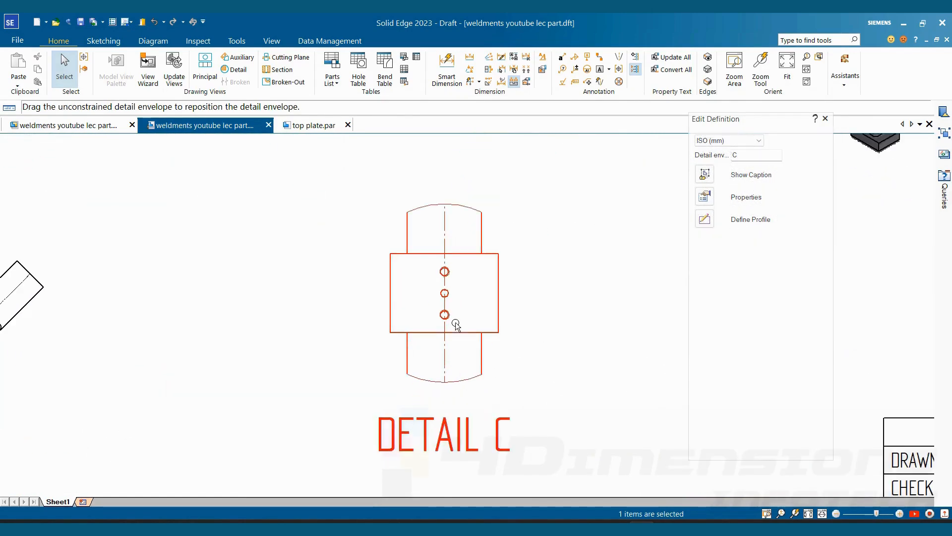
pyautogui.click(438, 70)
pyautogui.scroll(2, 453, 296)
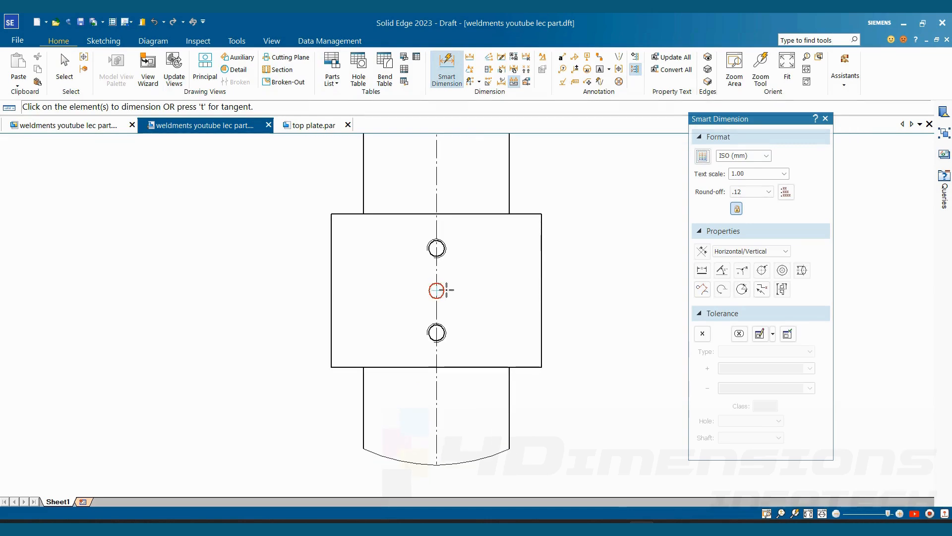
pyautogui.click(437, 289)
pyautogui.scroll(-2, 539, 268)
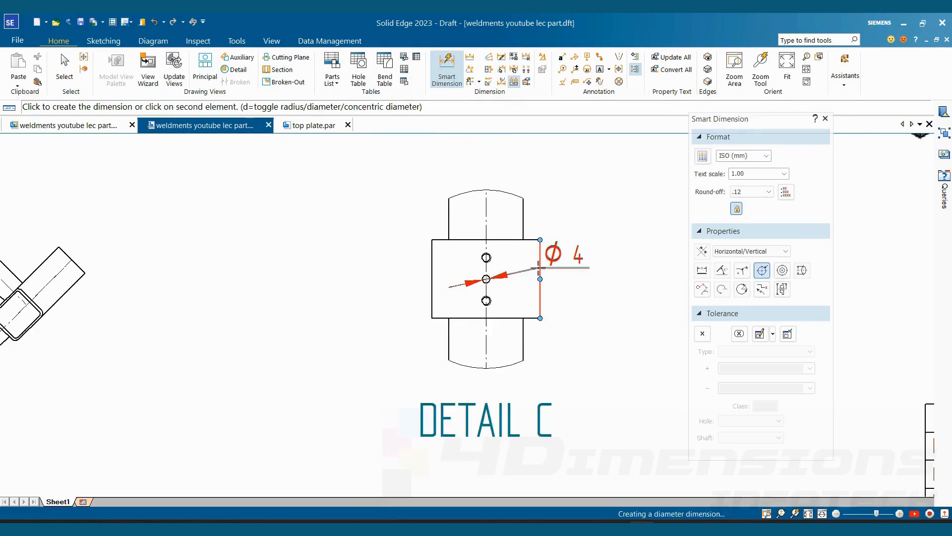
pyautogui.scroll(-2, 539, 268)
pyautogui.click(600, 237)
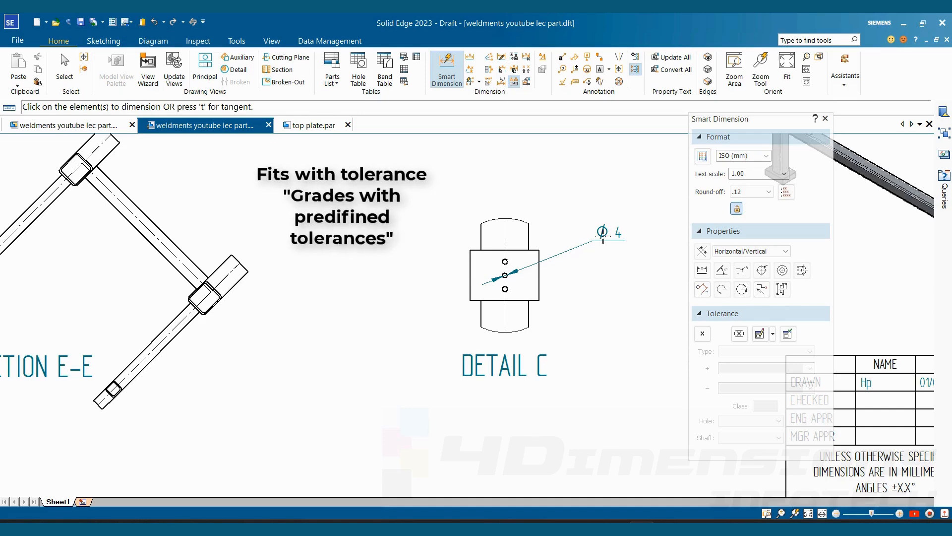
pyautogui.press('Escape')
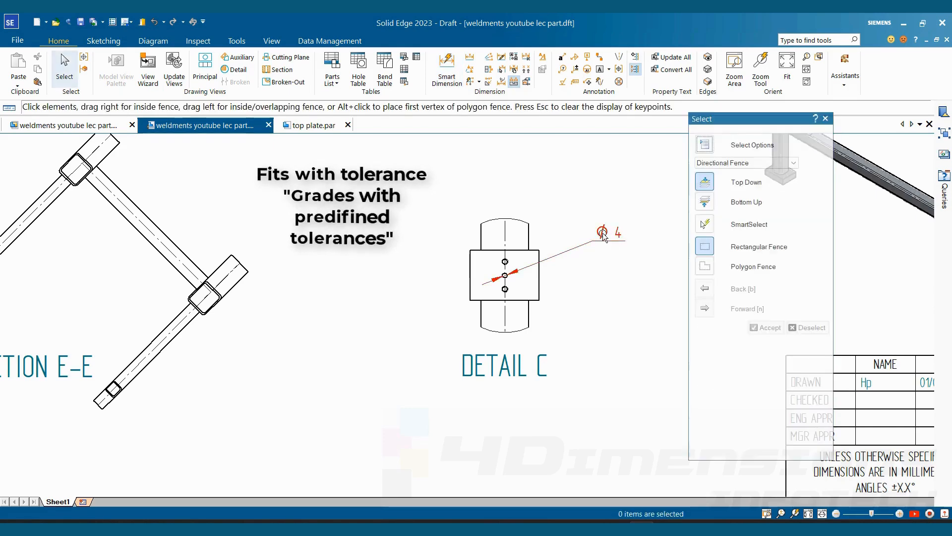
# - Change the middle hole's diameter dimension in Detail C to the Class tolerance type, using Fit with tolerance
pyautogui.click(624, 242)
pyautogui.click(702, 333)
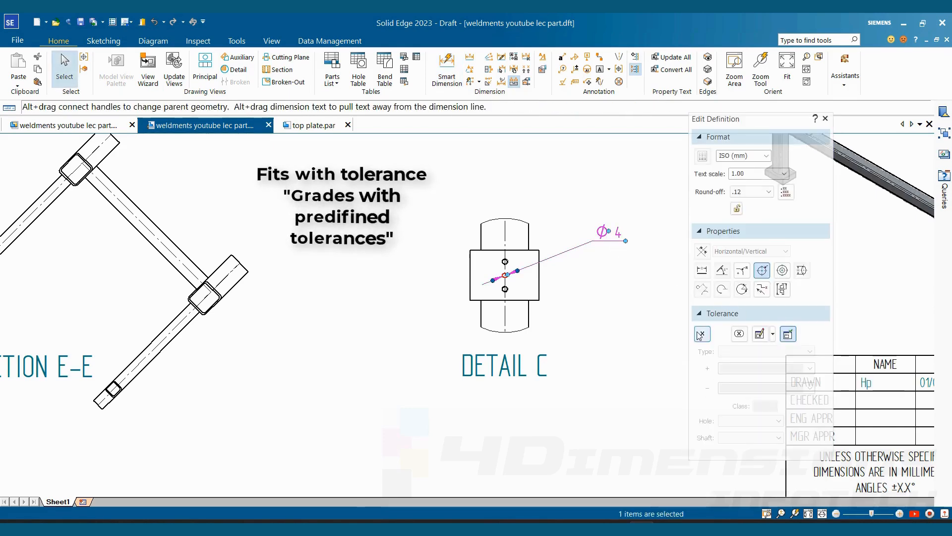
pyautogui.click(744, 407)
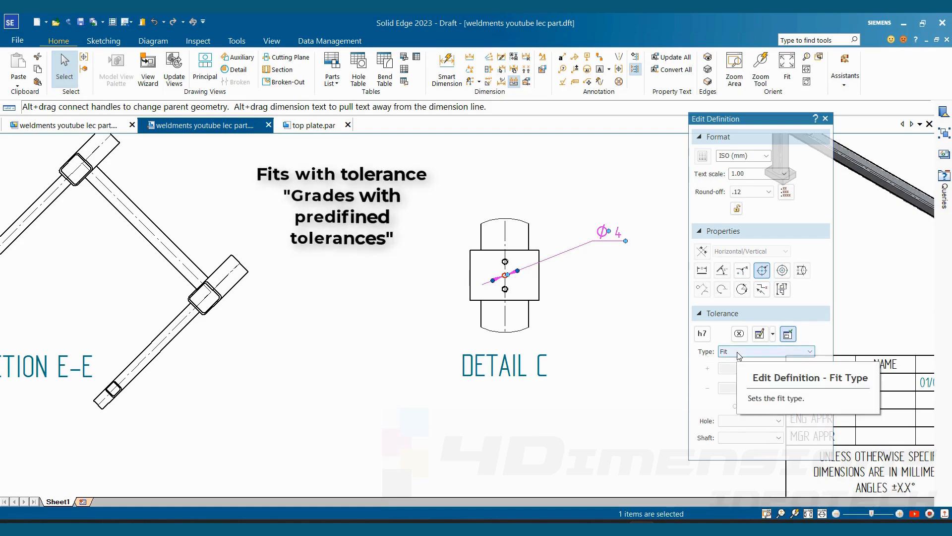
pyautogui.click(740, 353)
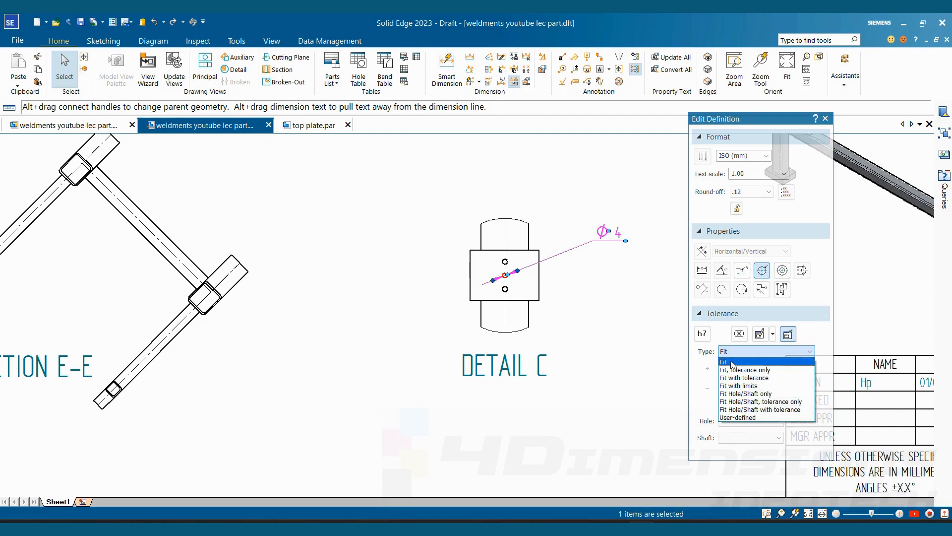
pyautogui.click(734, 378)
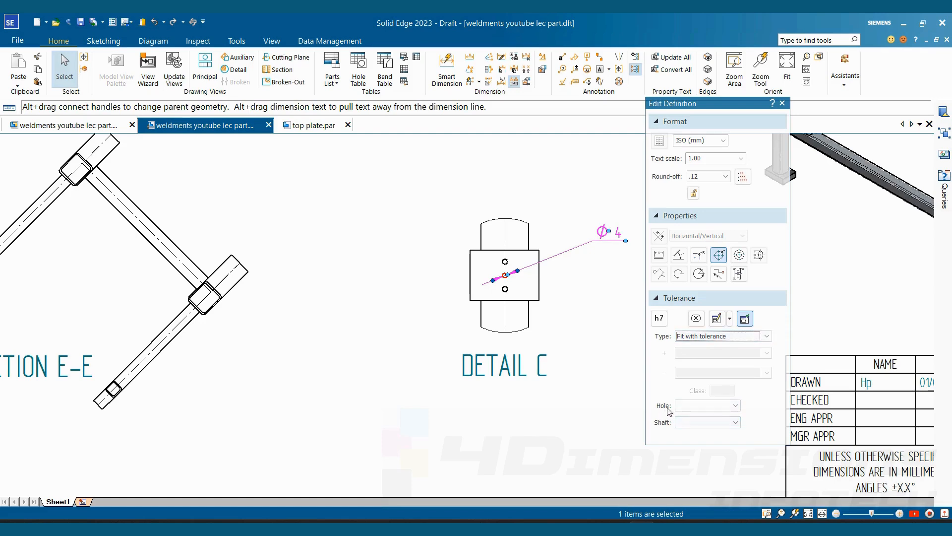
# - Examine the available hole and shaft classes for the hole diameter's fit tolerance without choosing one
pyautogui.click(735, 405)
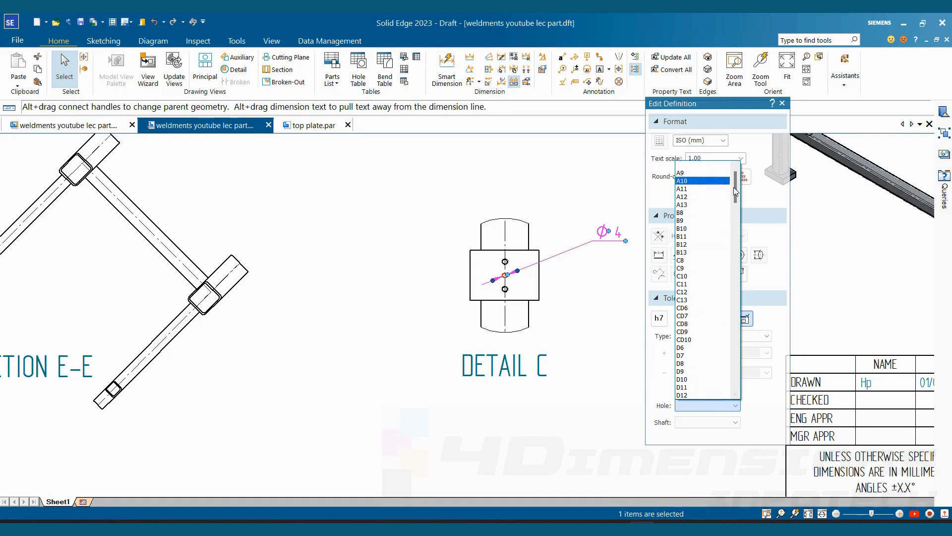
pyautogui.moveTo(733, 197); pyautogui.dragTo(734, 208)
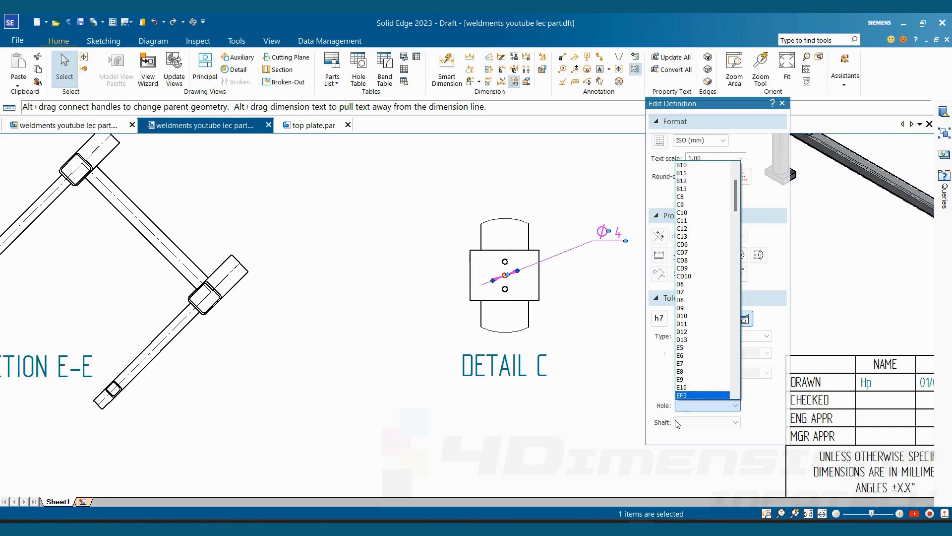
pyautogui.click(694, 425)
pyautogui.click(695, 426)
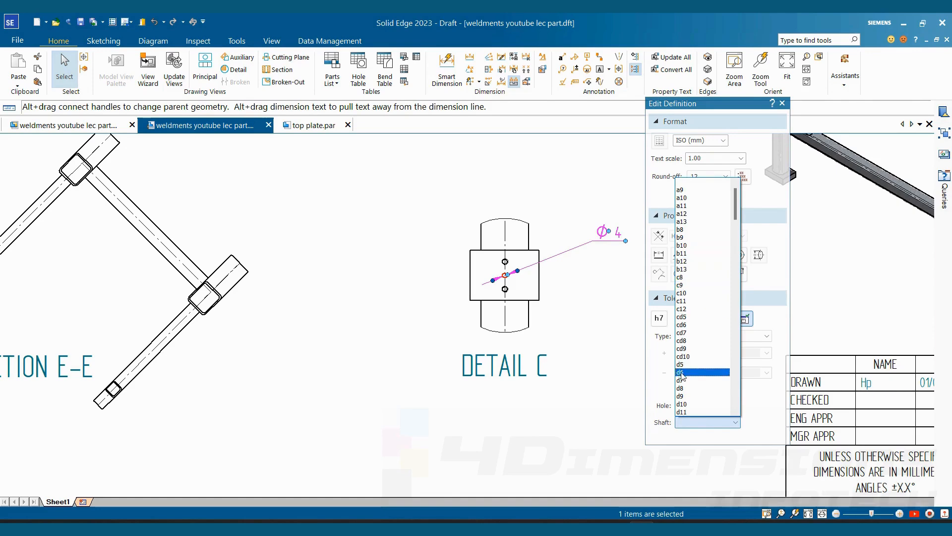
pyautogui.click(786, 324)
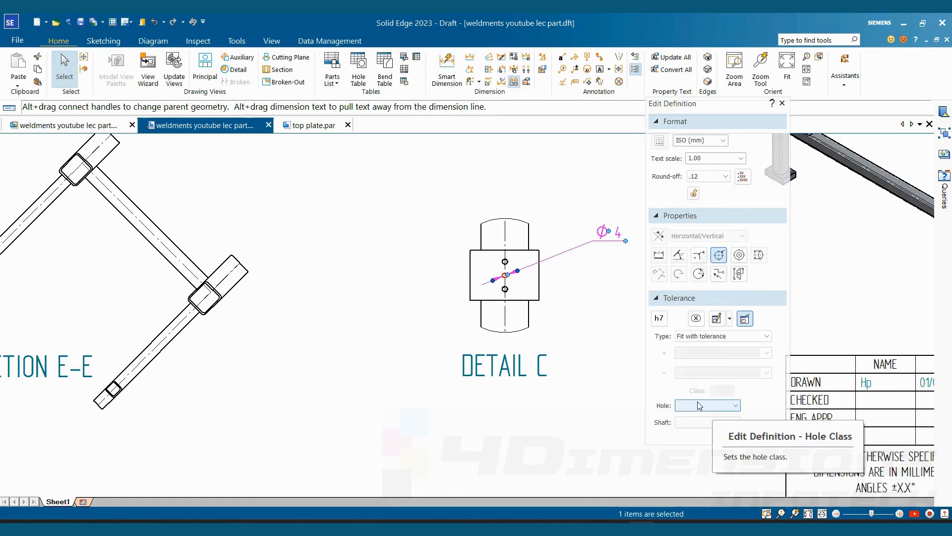
pyautogui.click(700, 406)
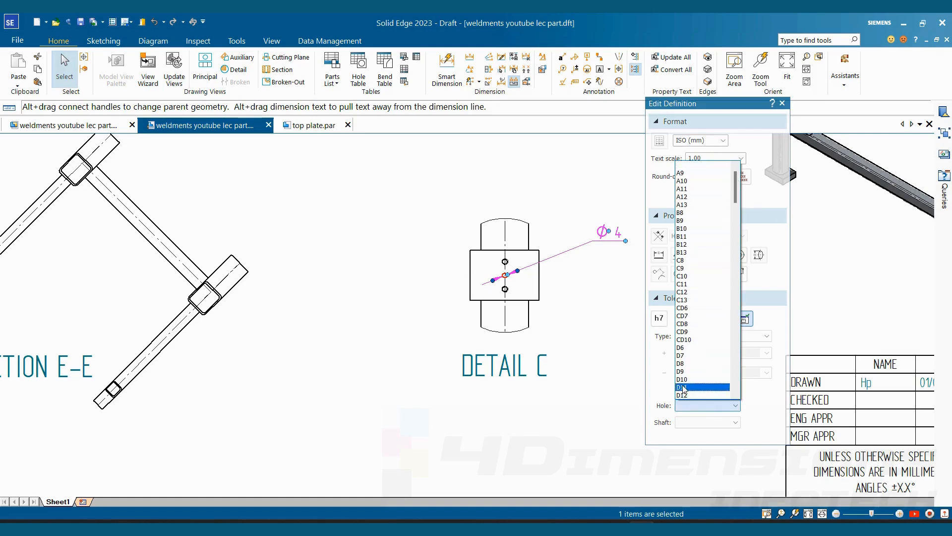
pyautogui.click(693, 428)
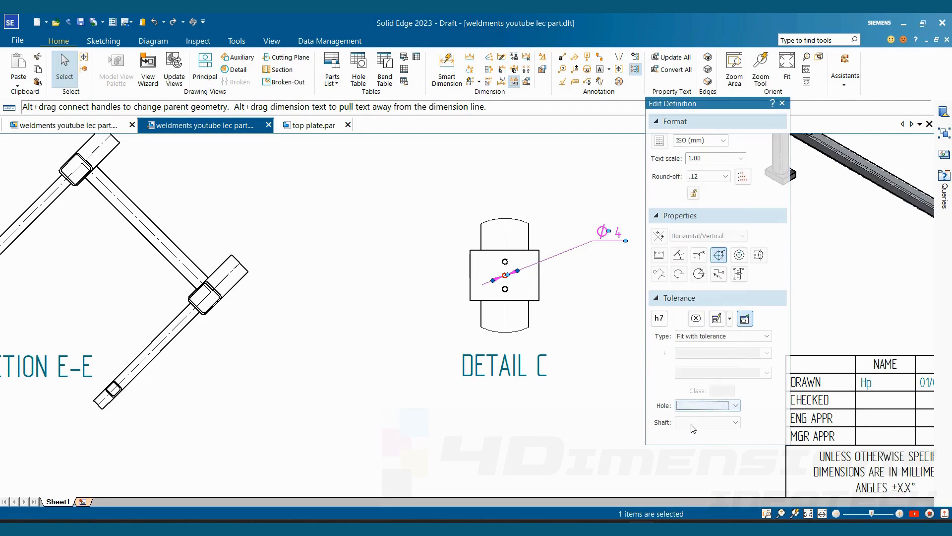
pyautogui.click(693, 426)
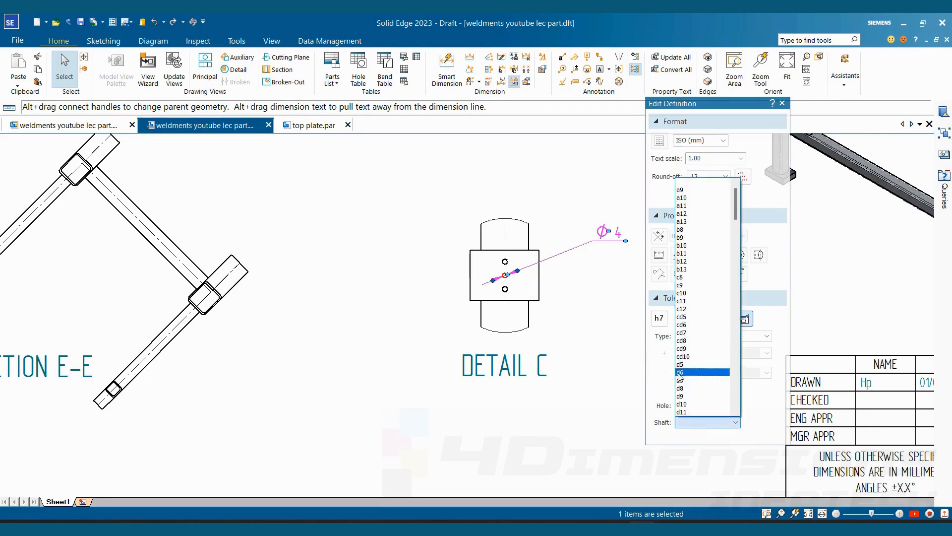
pyautogui.click(615, 371)
# - Set the hole class of the diameter dimension in Detail C to F6
pyautogui.click(714, 406)
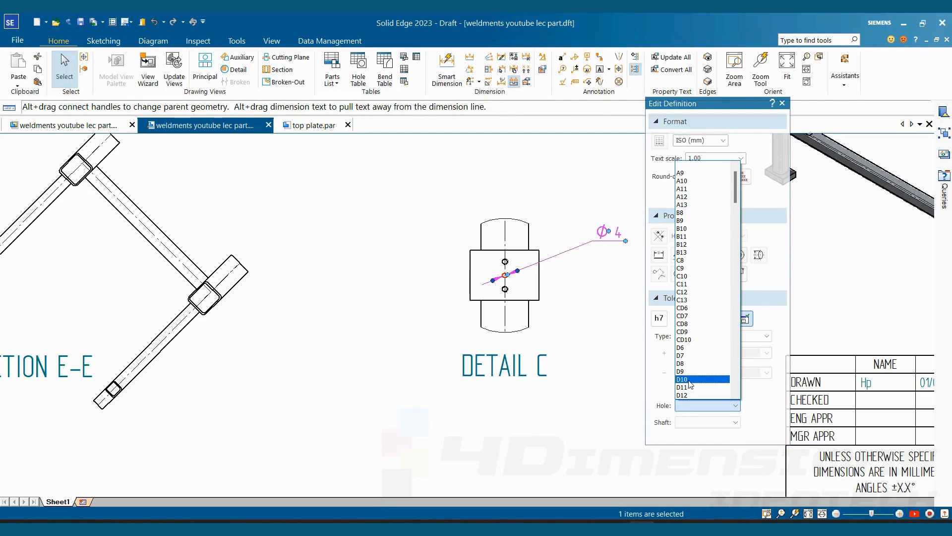
pyautogui.moveTo(738, 194); pyautogui.dragTo(737, 224)
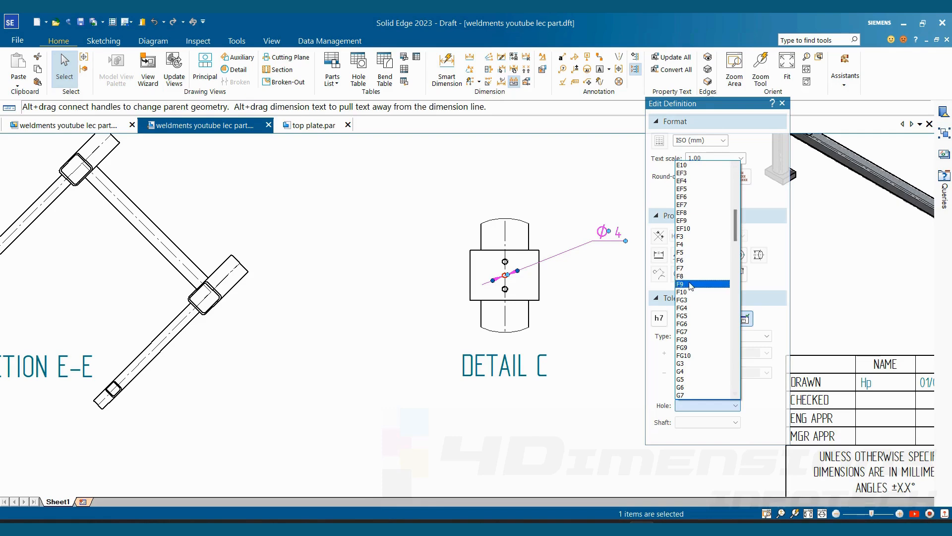
pyautogui.click(687, 261)
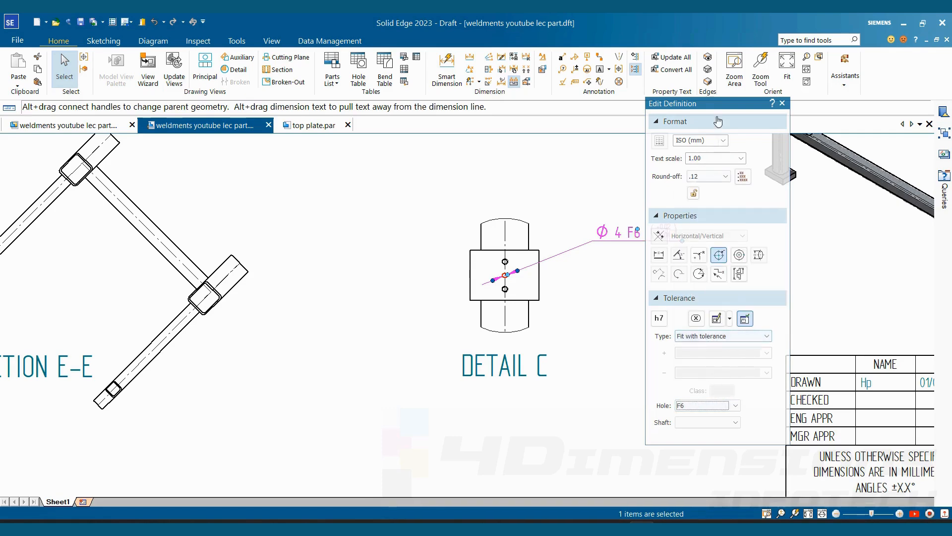
pyautogui.moveTo(715, 104); pyautogui.dragTo(773, 111)
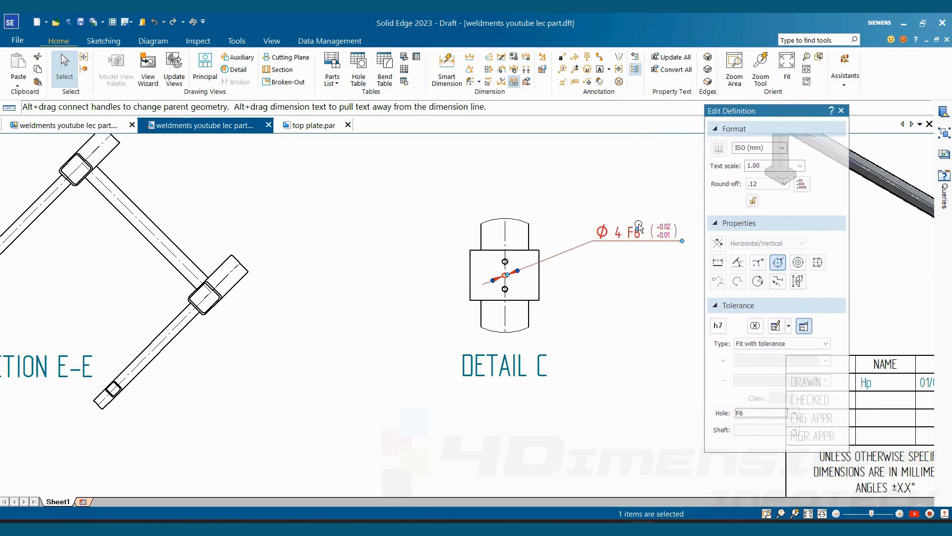
pyautogui.press('Escape')
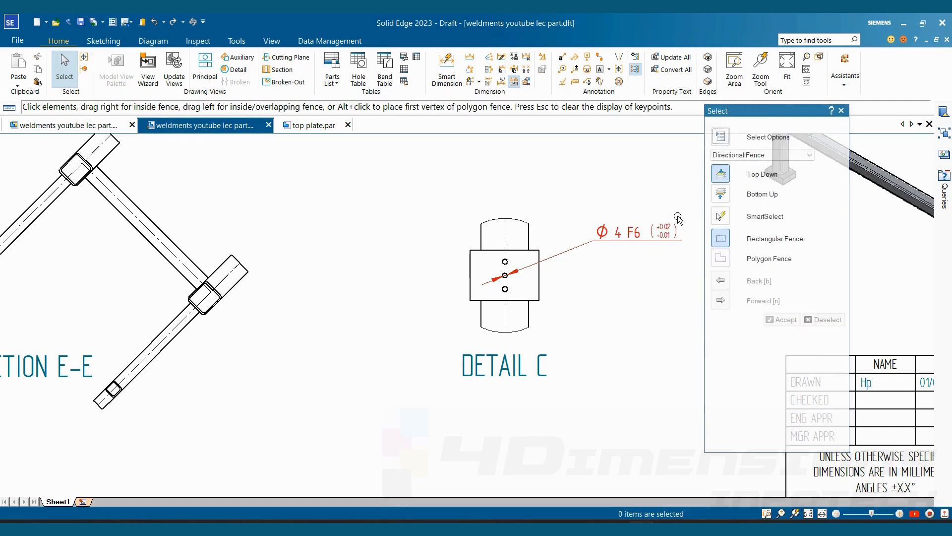
# - Set the hole class of the diameter dimension in Detail C to N7
pyautogui.click(666, 235)
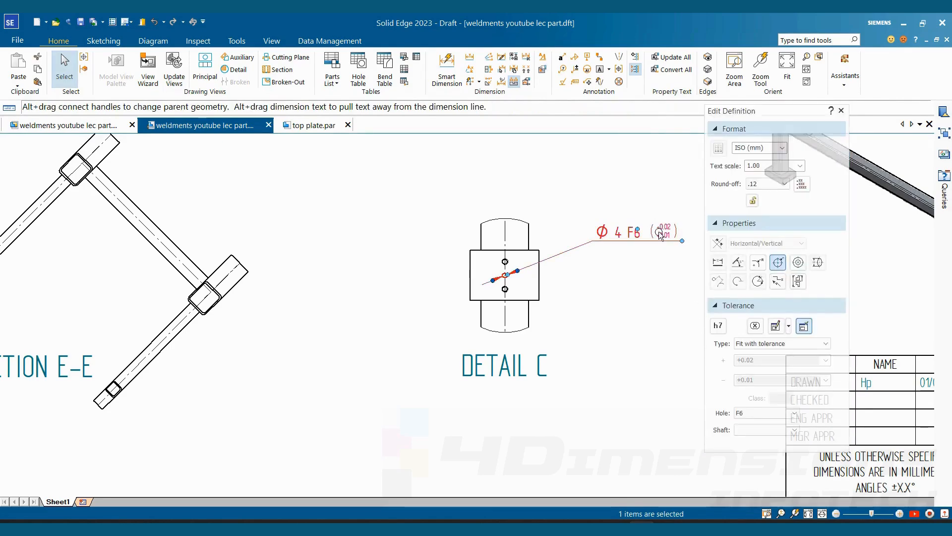
pyautogui.moveTo(768, 115); pyautogui.dragTo(770, 77)
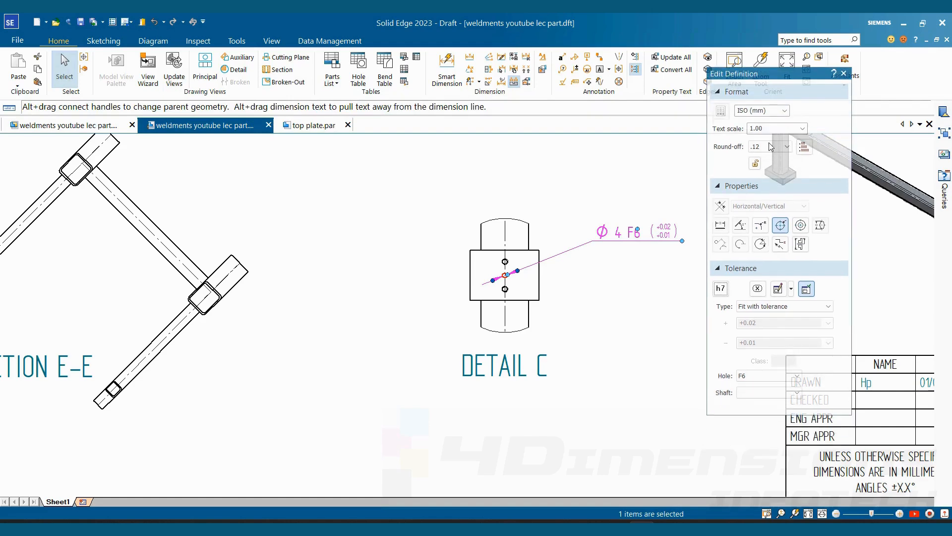
pyautogui.click(752, 376)
pyautogui.click(751, 375)
pyautogui.click(752, 377)
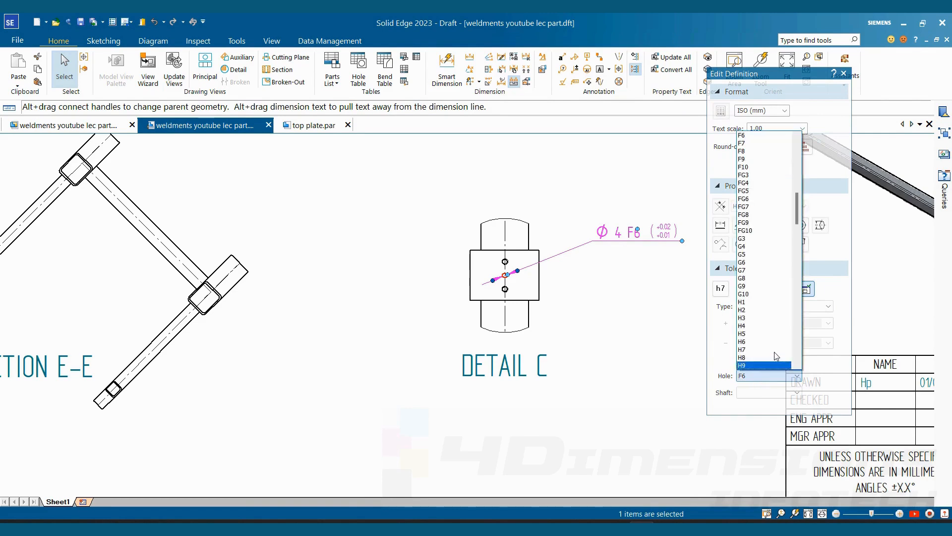
pyautogui.moveTo(800, 208); pyautogui.dragTo(794, 263)
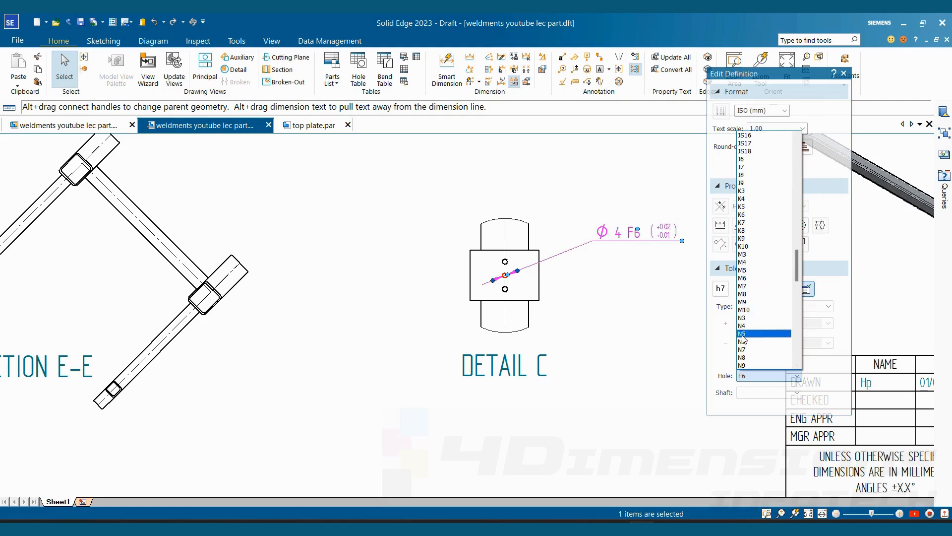
pyautogui.click(746, 351)
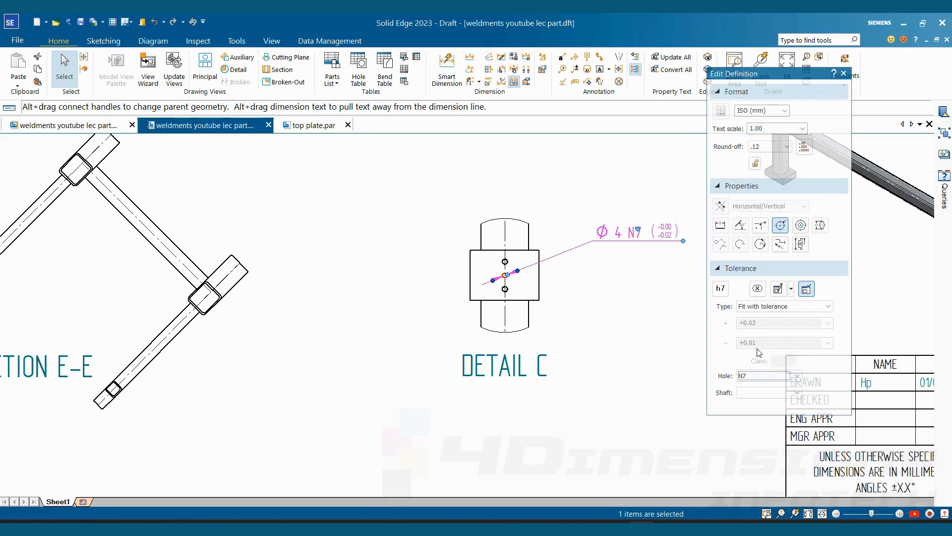
pyautogui.click(673, 270)
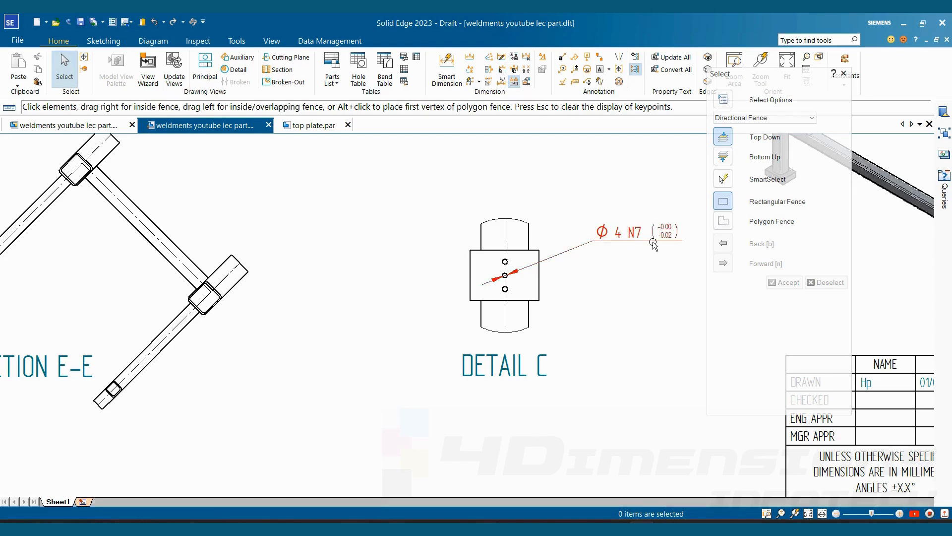
# - Change the fit type of the hole's diameter dimension in Detail C to Fit
pyautogui.click(684, 235)
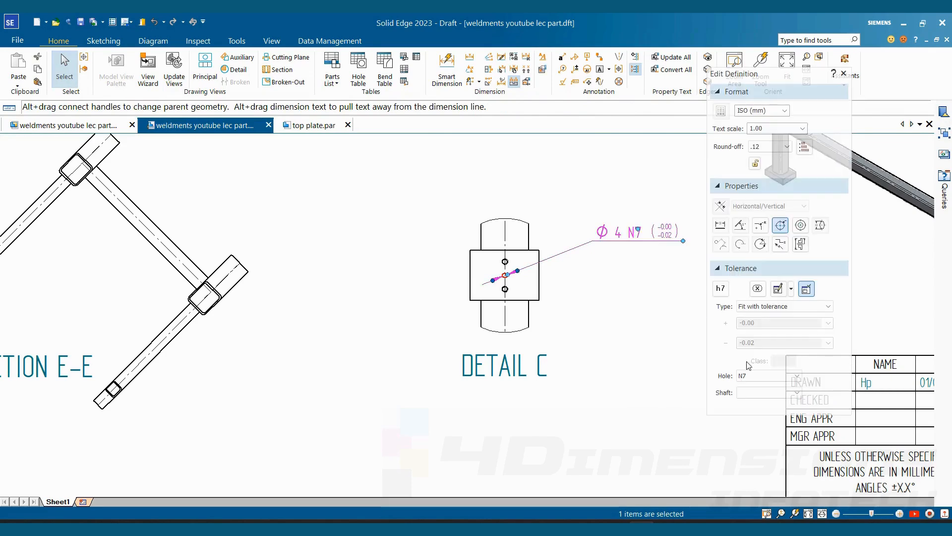
pyautogui.click(783, 307)
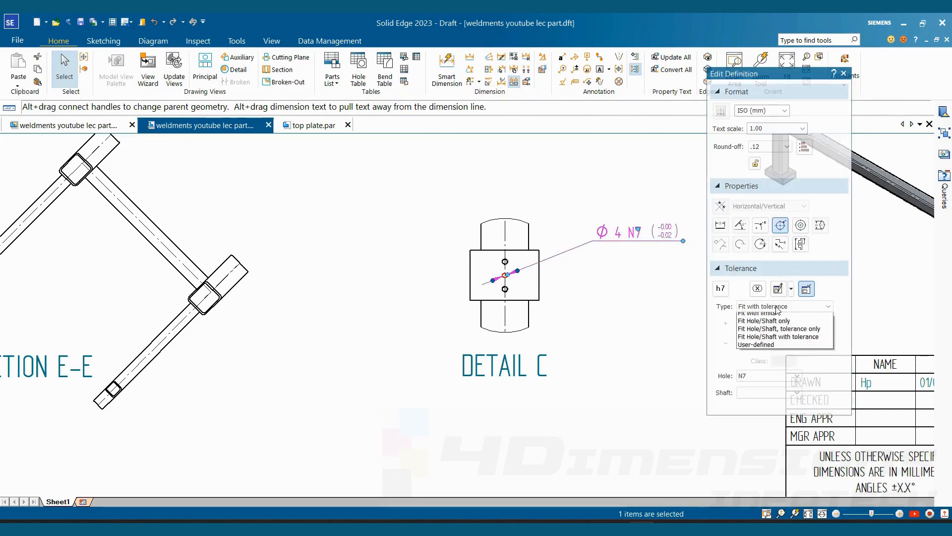
pyautogui.click(750, 322)
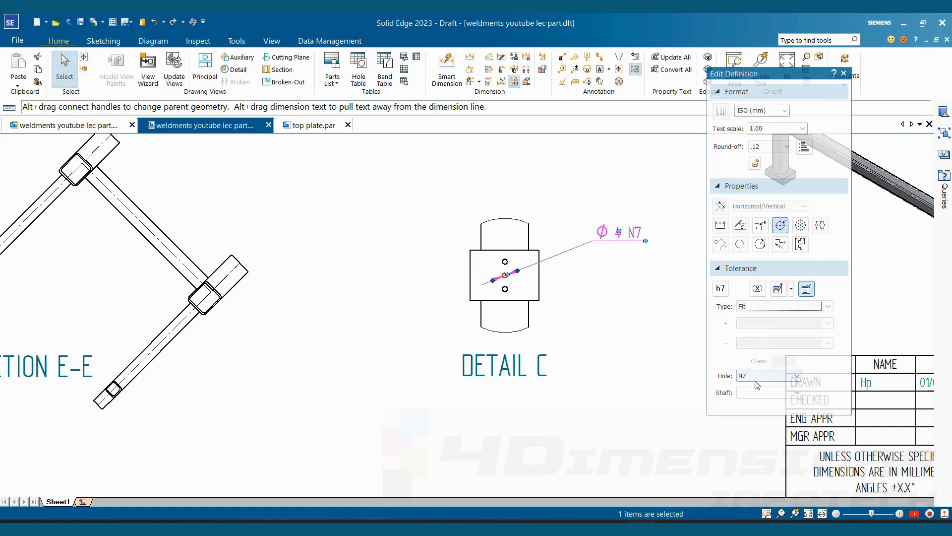
# - Change the brace's horizontal 70 mm dimension in the front view to the Unit Tolerance type
pyautogui.click(657, 210)
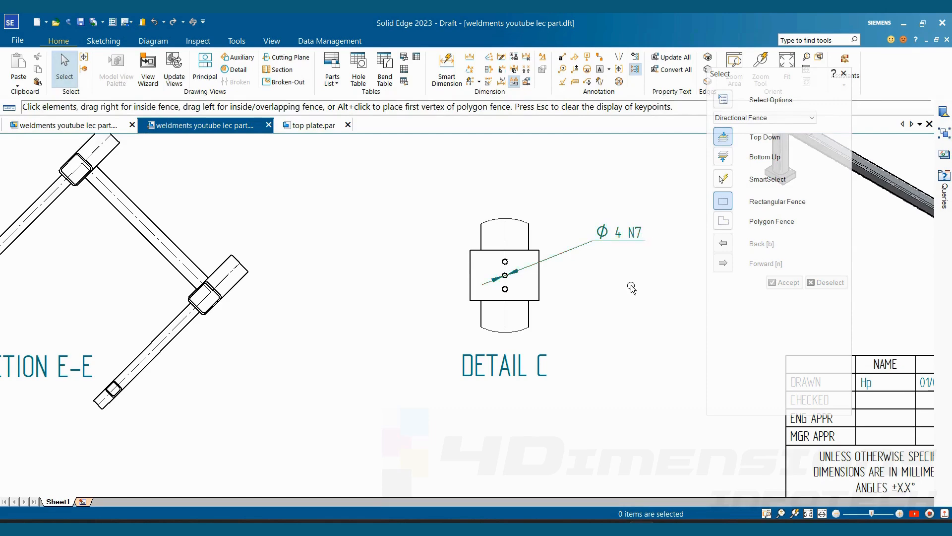
pyautogui.scroll(-3, 630, 268)
pyautogui.scroll(3, 632, 249)
pyautogui.scroll(-5, 633, 250)
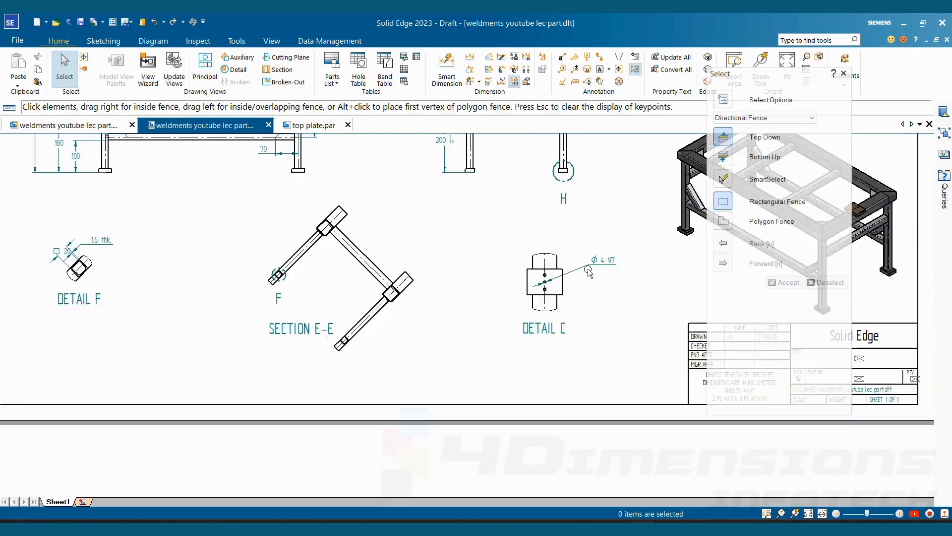
pyautogui.click(623, 224)
pyautogui.scroll(5, 468, 226)
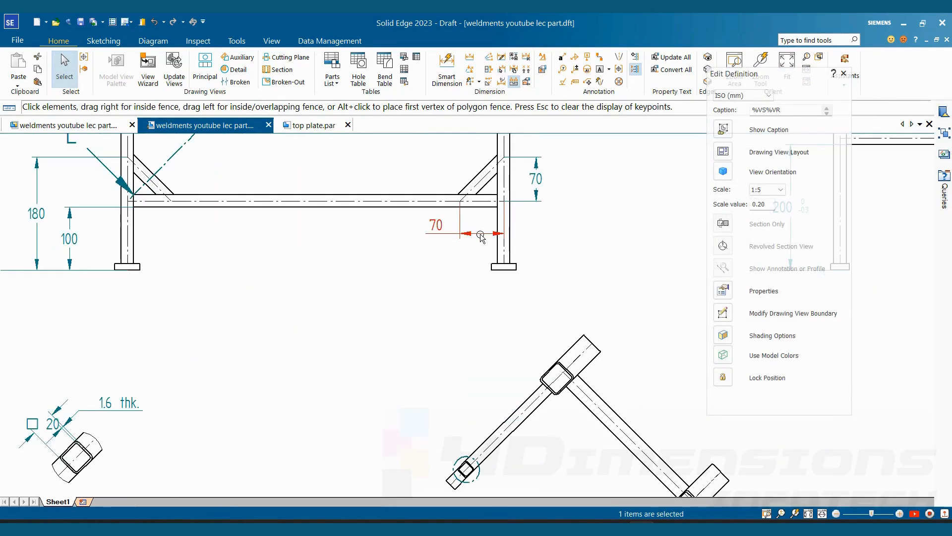
pyautogui.click(436, 226)
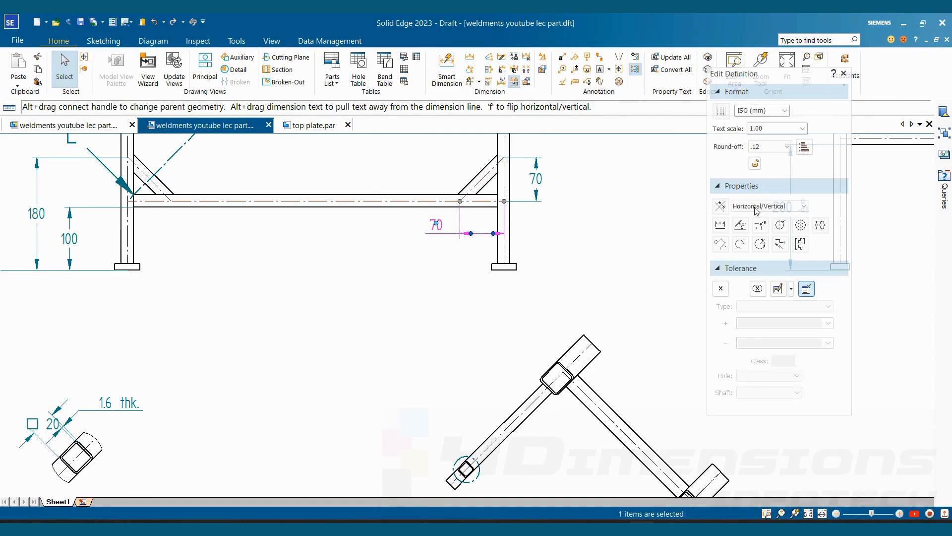
pyautogui.click(726, 288)
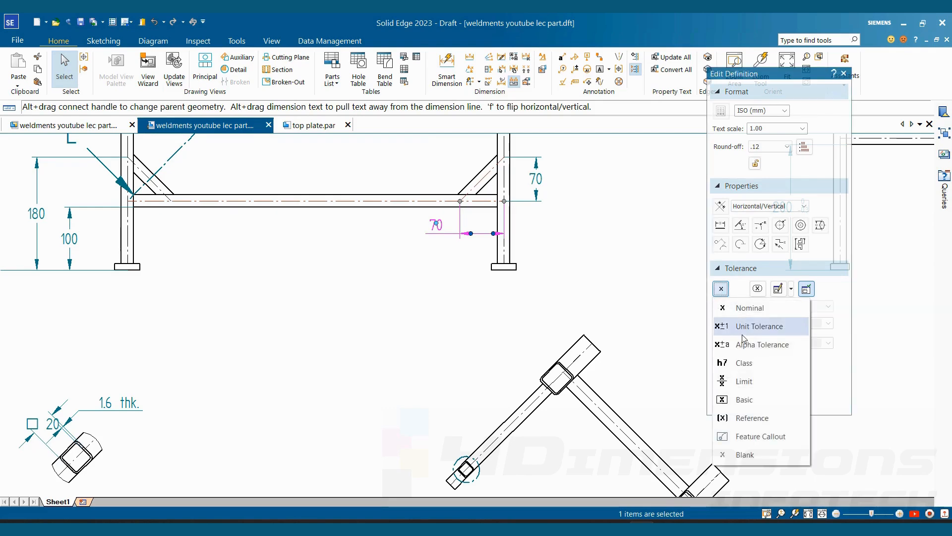
pyautogui.click(728, 326)
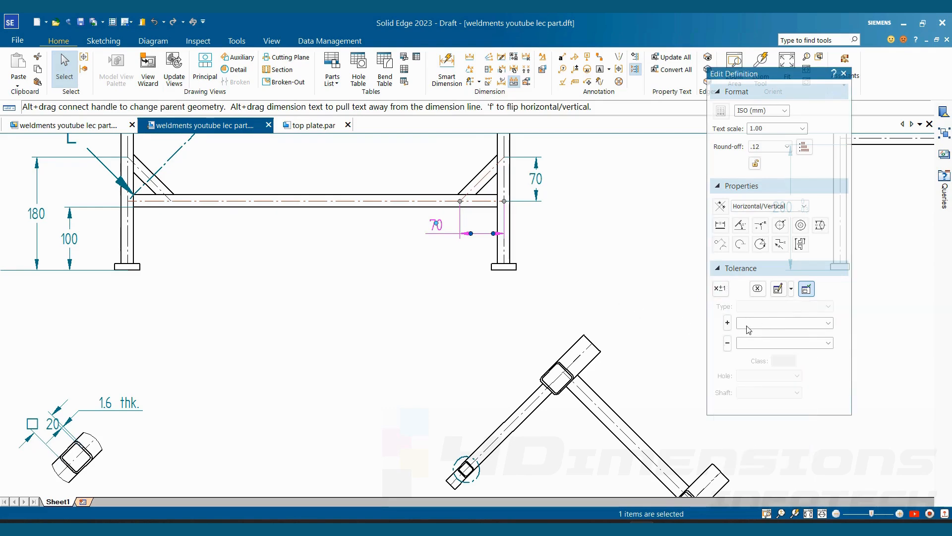
# - Set the brace's horizontal dimension tolerance to plus 0.01 mm and minus 0.02 mm
pyautogui.click(753, 324)
pyautogui.write('0.01')
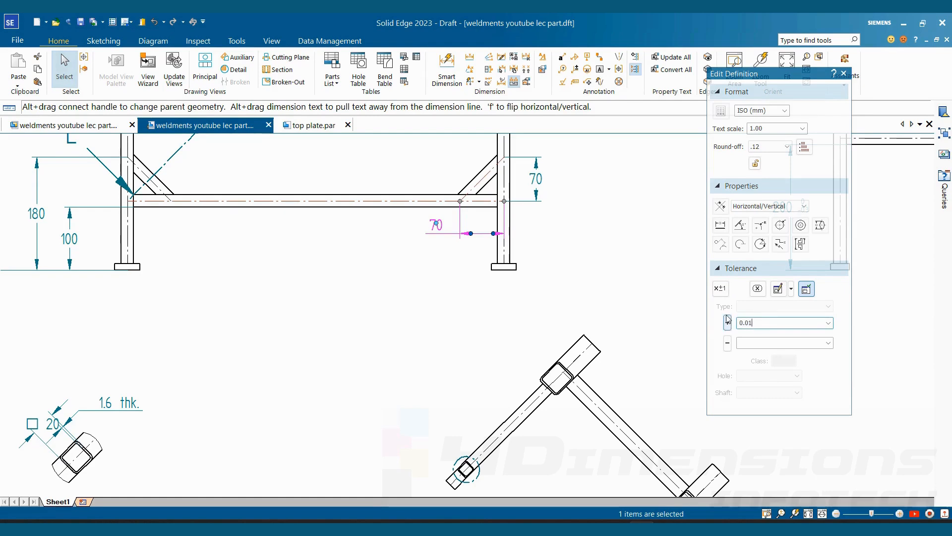
pyautogui.click(768, 345)
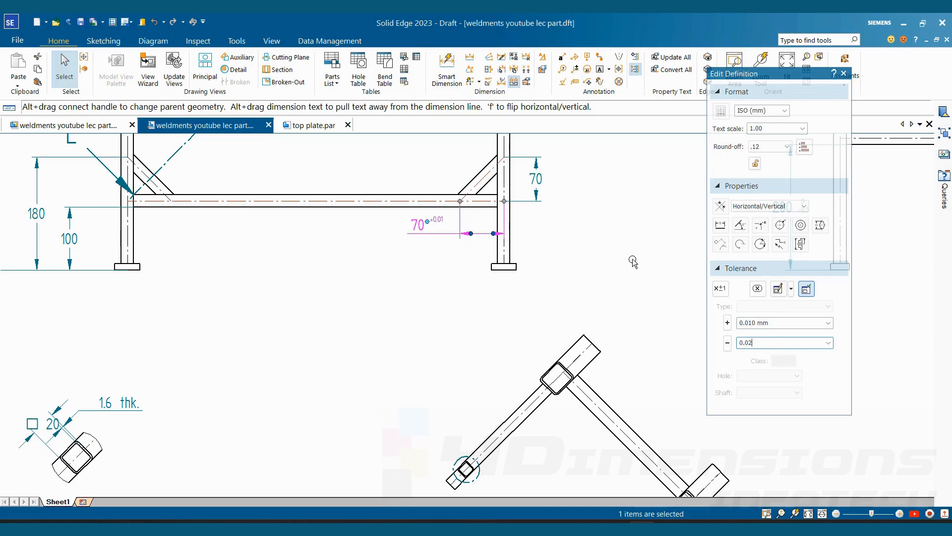
pyautogui.write('0.02')
pyautogui.press('Return')
pyautogui.scroll(3, 433, 224)
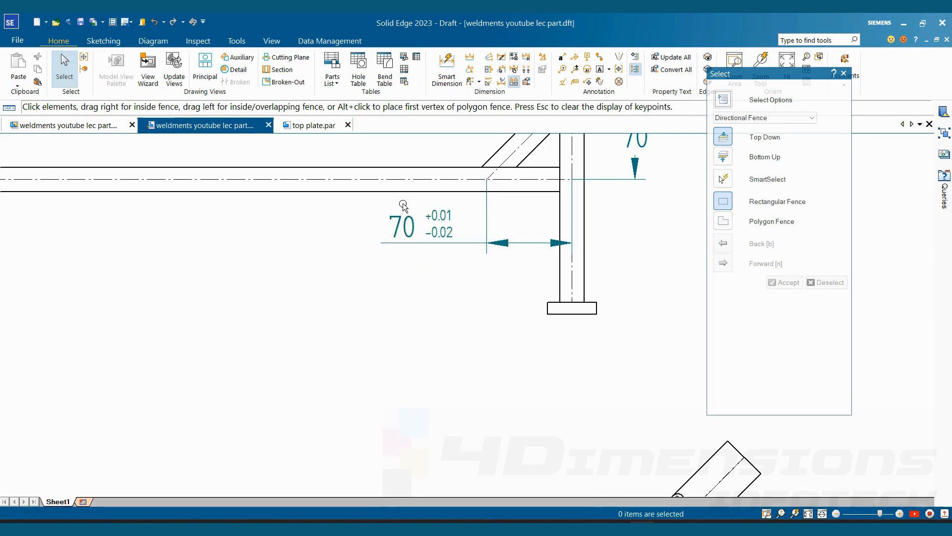
# - Open the ISO (mm) dimension style for modification and examine its text and tolerance text settings
pyautogui.click(543, 60)
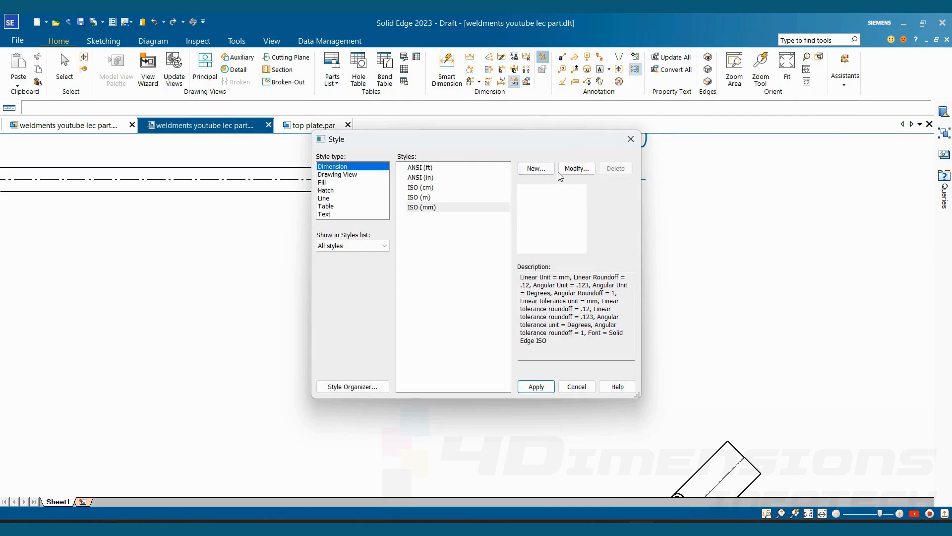
pyautogui.click(434, 207)
pyautogui.click(574, 174)
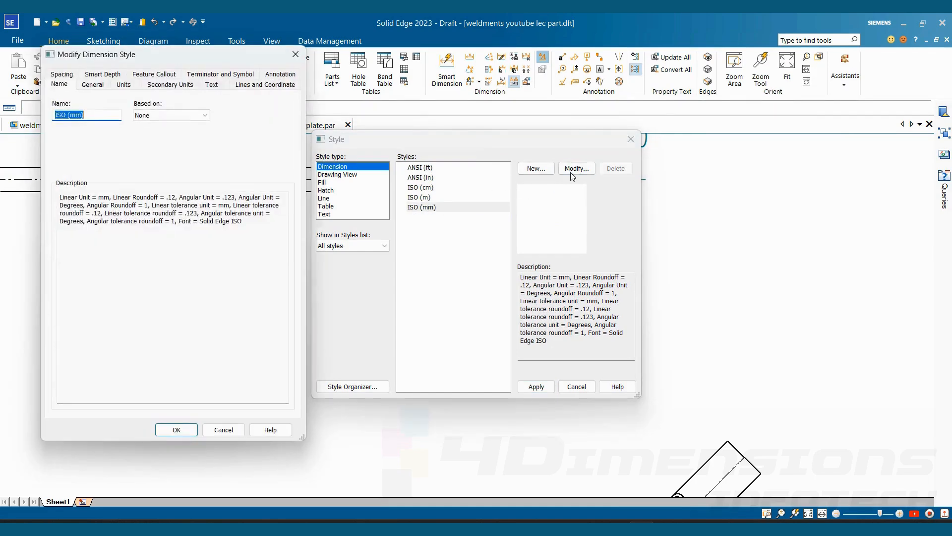
pyautogui.click(212, 84)
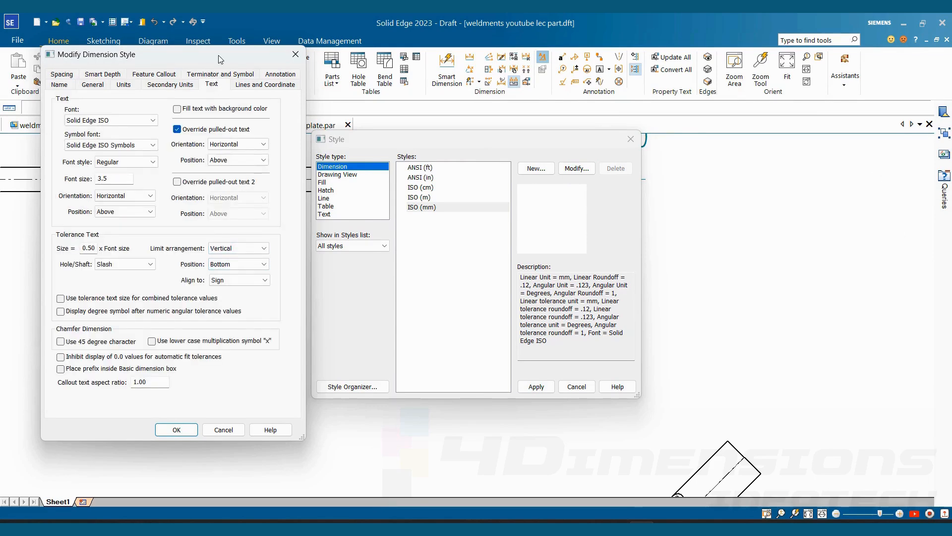
pyautogui.moveTo(221, 59); pyautogui.dragTo(443, 45)
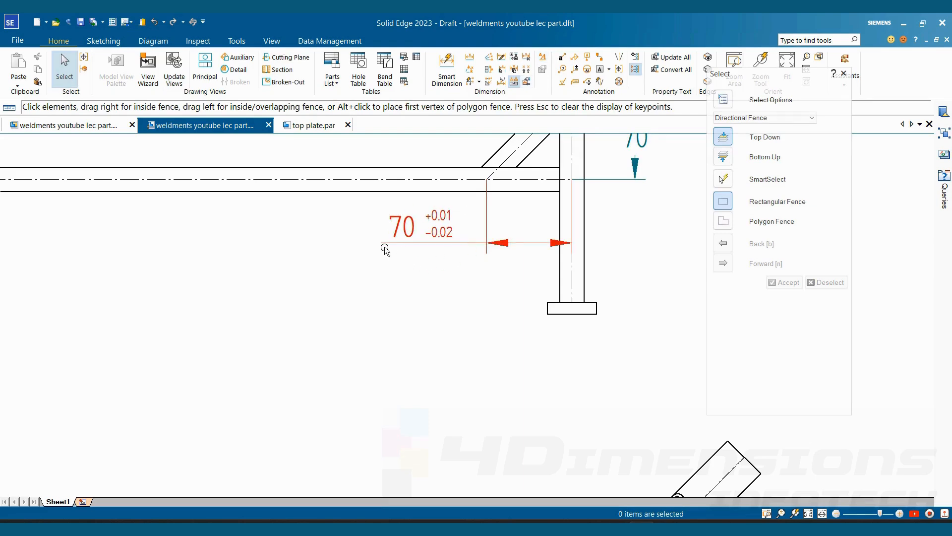
pyautogui.scroll(-7, 453, 321)
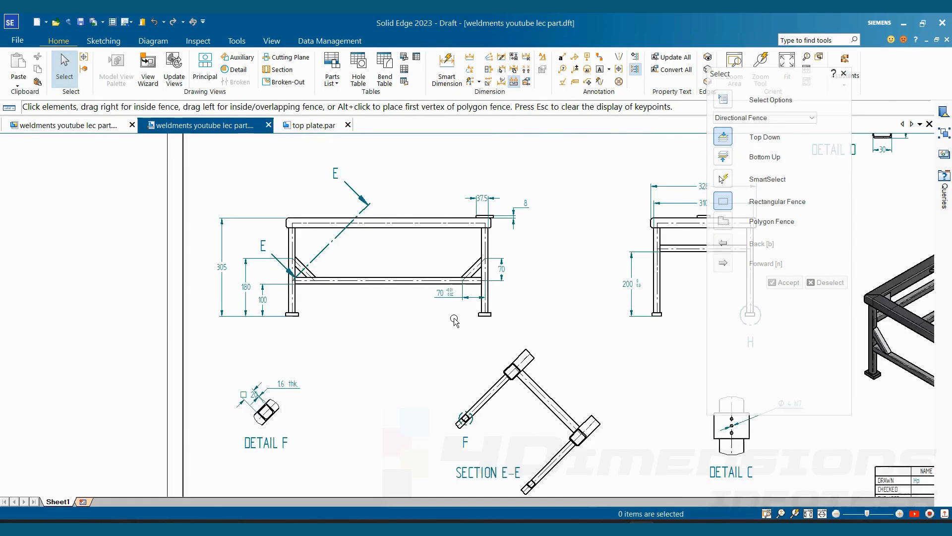
pyautogui.moveTo(532, 371)
pyautogui.mouseDown(button='middle')
pyautogui.moveTo(484, 405)
pyautogui.moveTo(456, 407)
pyautogui.moveTo(408, 382)
pyautogui.moveTo(429, 385)
pyautogui.mouseUp(button='middle')
pyautogui.scroll(-1, 455, 407)
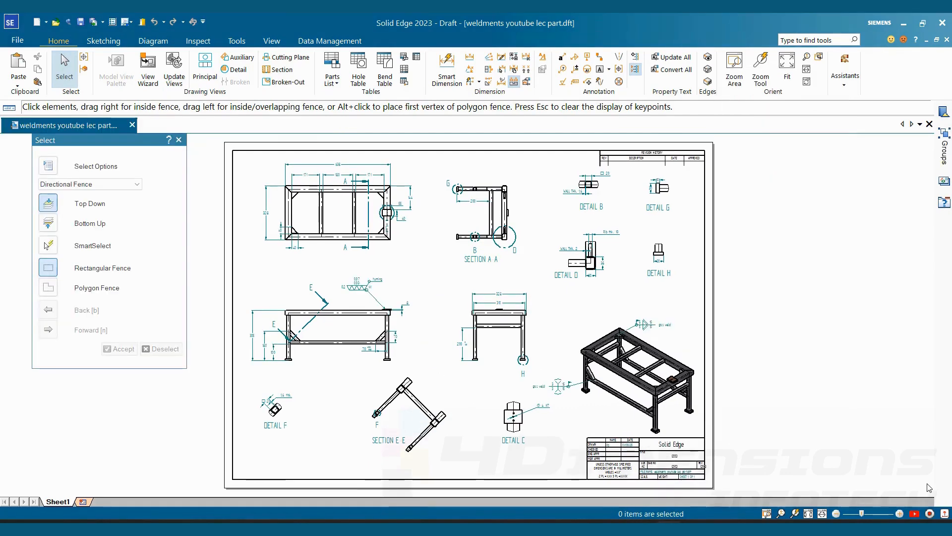
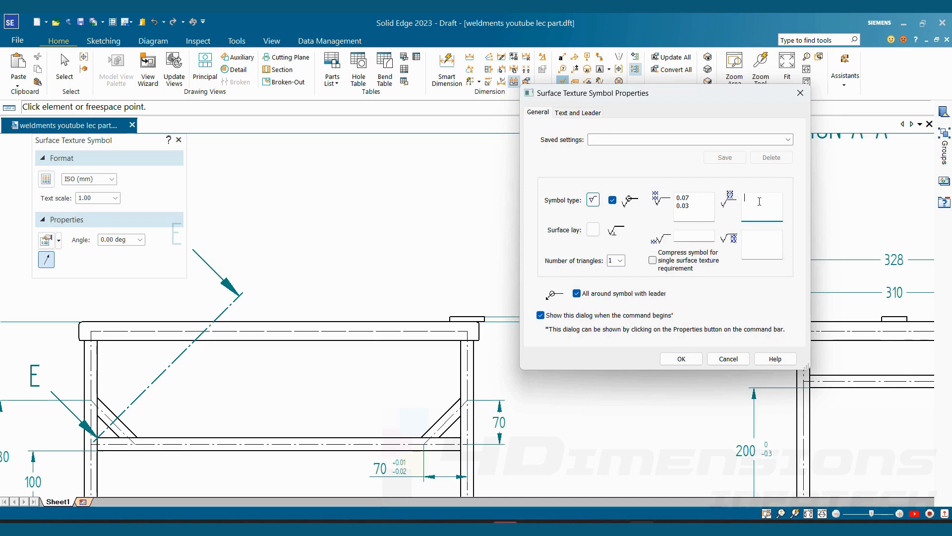
# - Complete the surface texture symbol with the note "turning", a Multi surface lay and the value 0.2 in front of the symbol
pyautogui.write('rning')
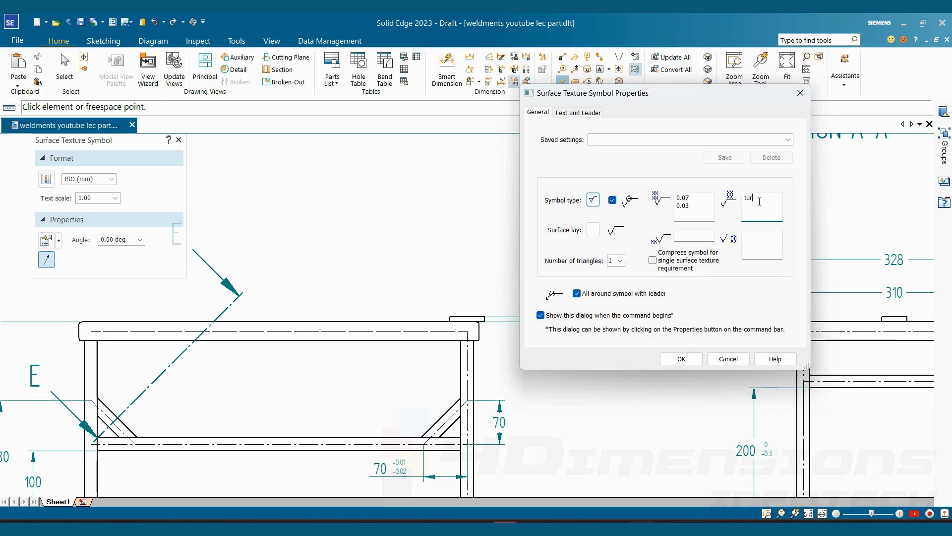
pyautogui.click(593, 229)
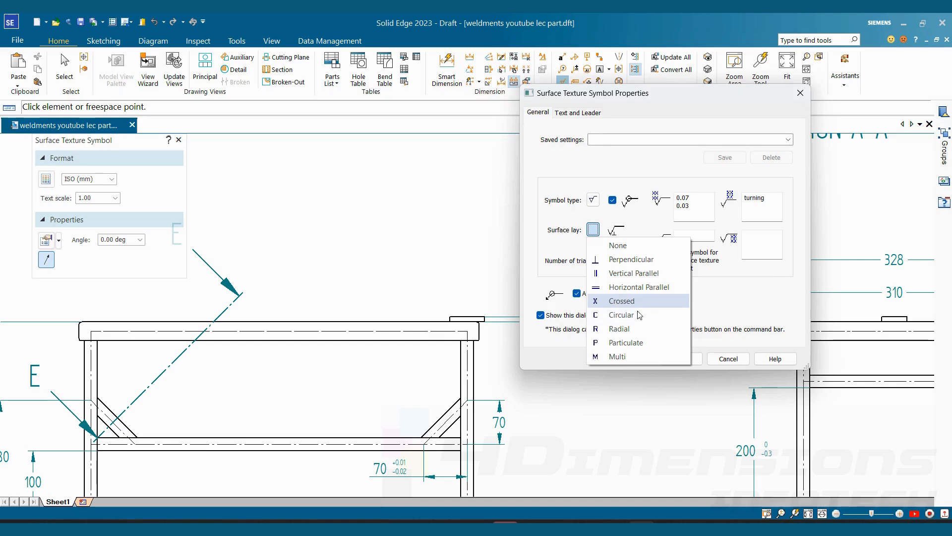
pyautogui.click(623, 357)
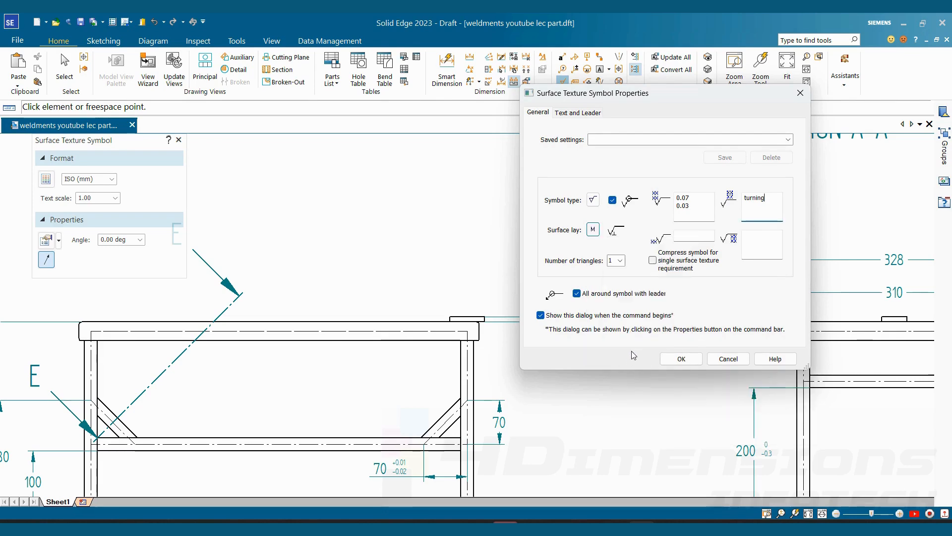
pyautogui.click(693, 237)
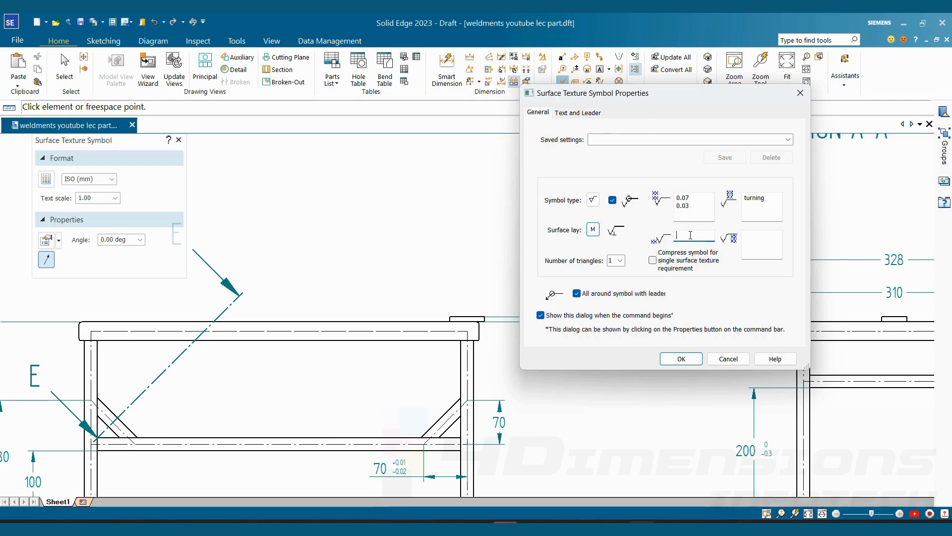
pyautogui.write('0.2')
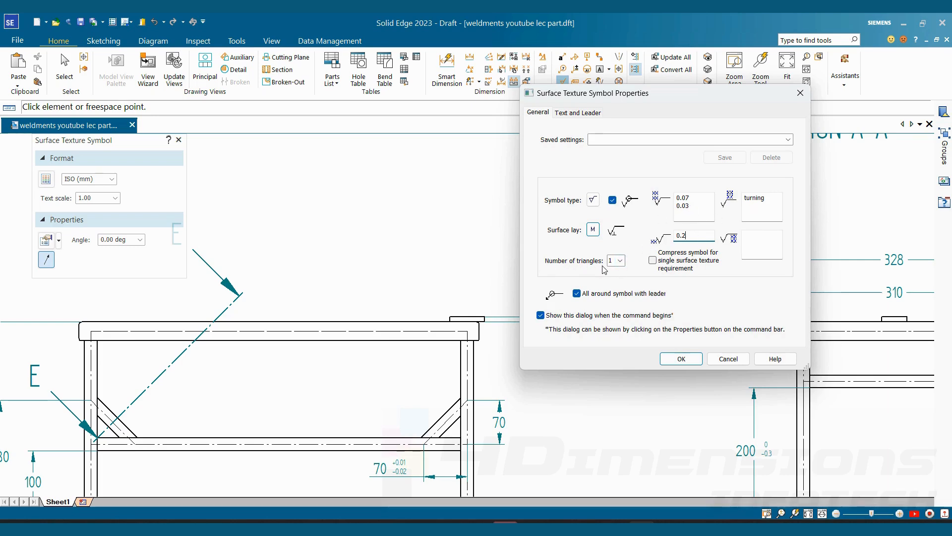
# - Set the surface texture symbol's number of triangles to 4 and accept its properties
pyautogui.click(620, 260)
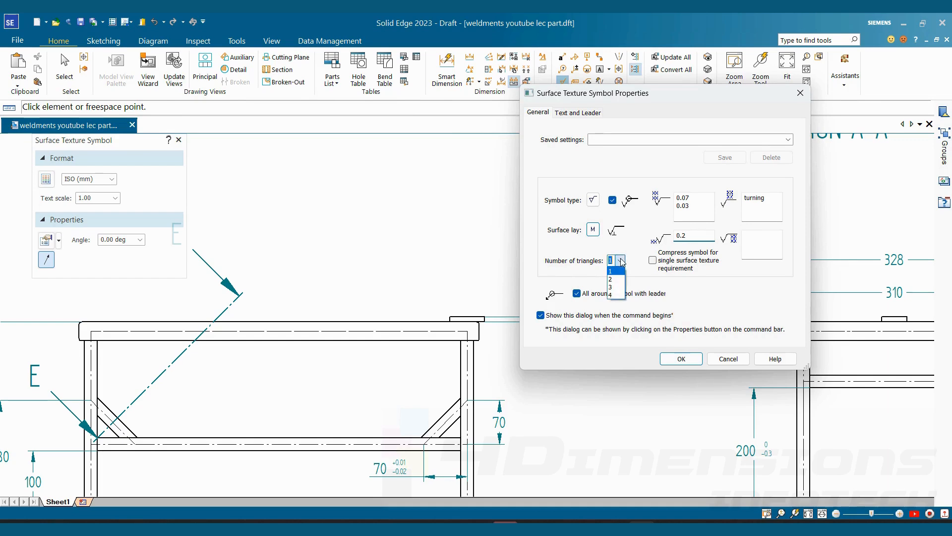
pyautogui.click(617, 296)
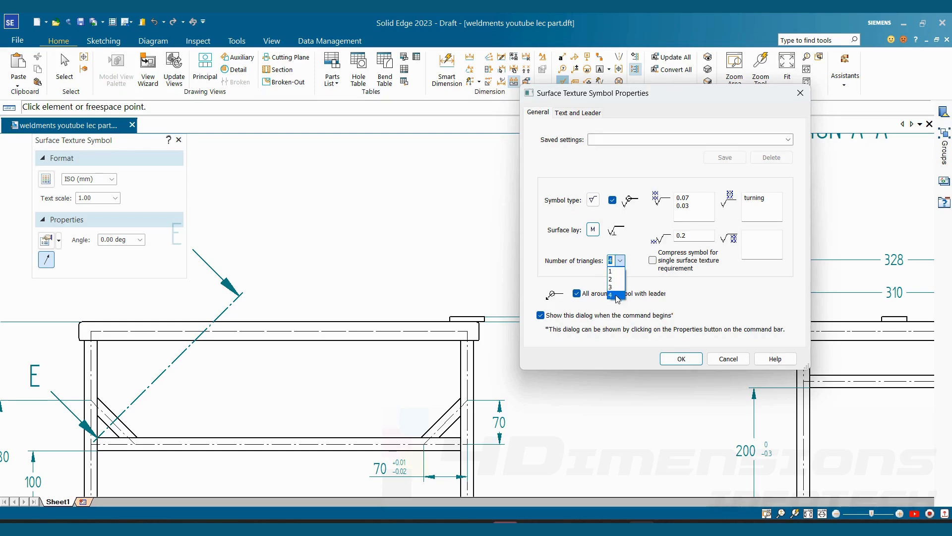
pyautogui.click(617, 297)
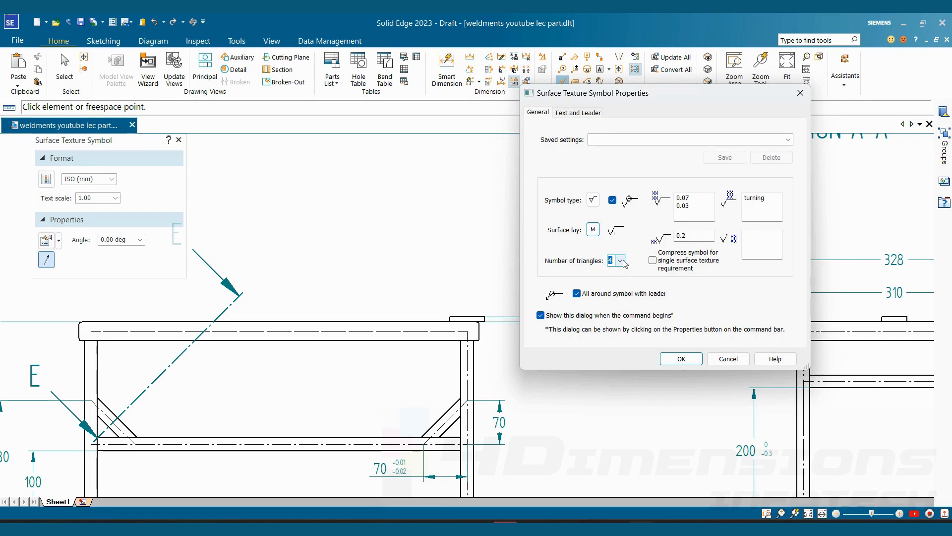
pyautogui.click(620, 261)
pyautogui.click(615, 271)
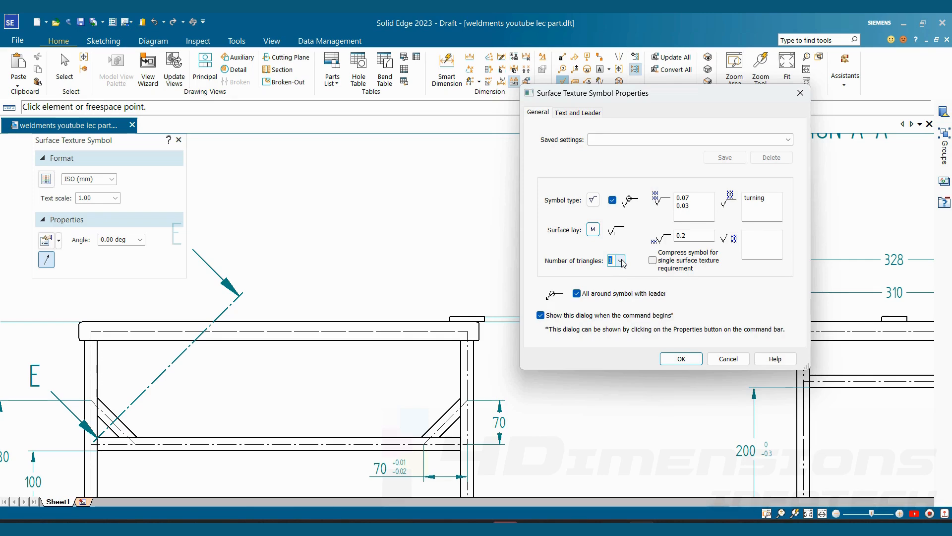
pyautogui.click(621, 261)
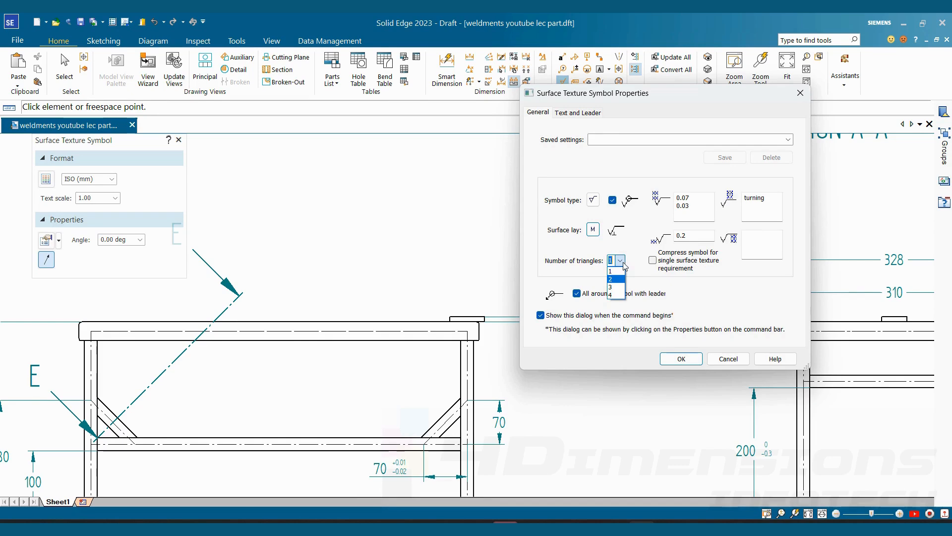
pyautogui.click(617, 296)
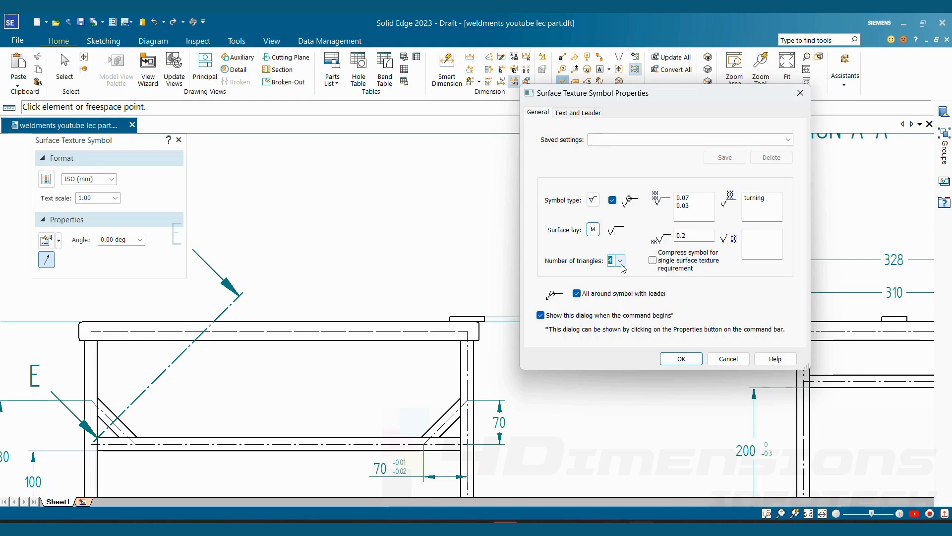
pyautogui.click(684, 363)
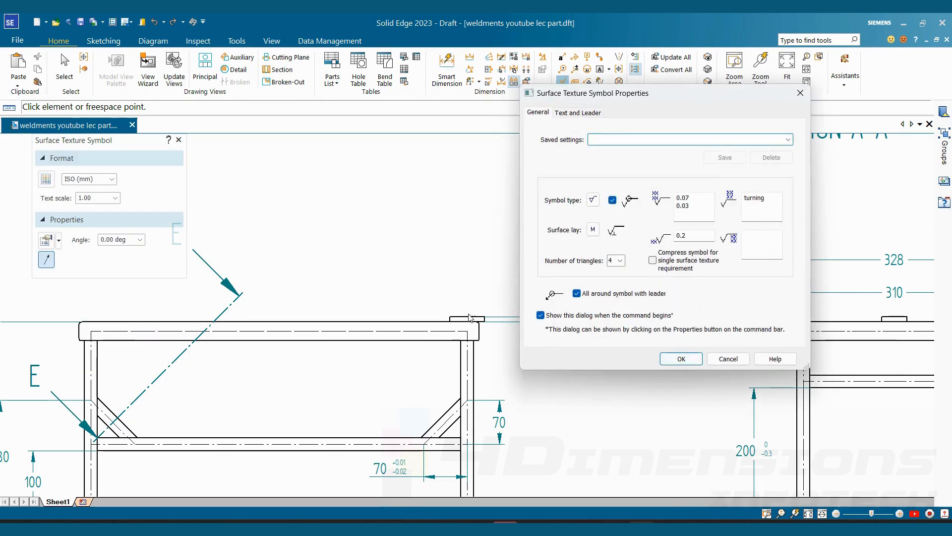
pyautogui.click(663, 362)
# - Place the surface texture symbol with its leader on the small top plate's upper edge in the front view
pyautogui.click(460, 316)
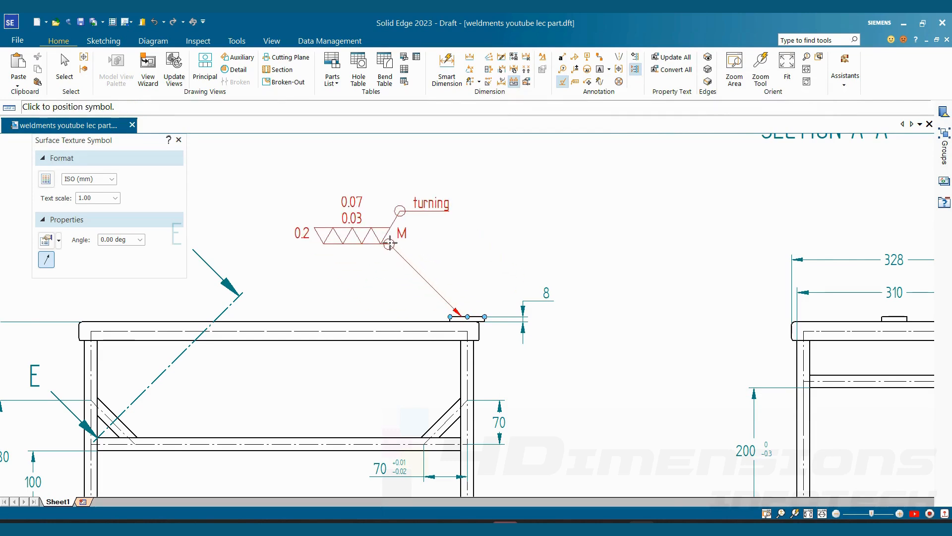
pyautogui.click(390, 242)
pyautogui.press('Escape')
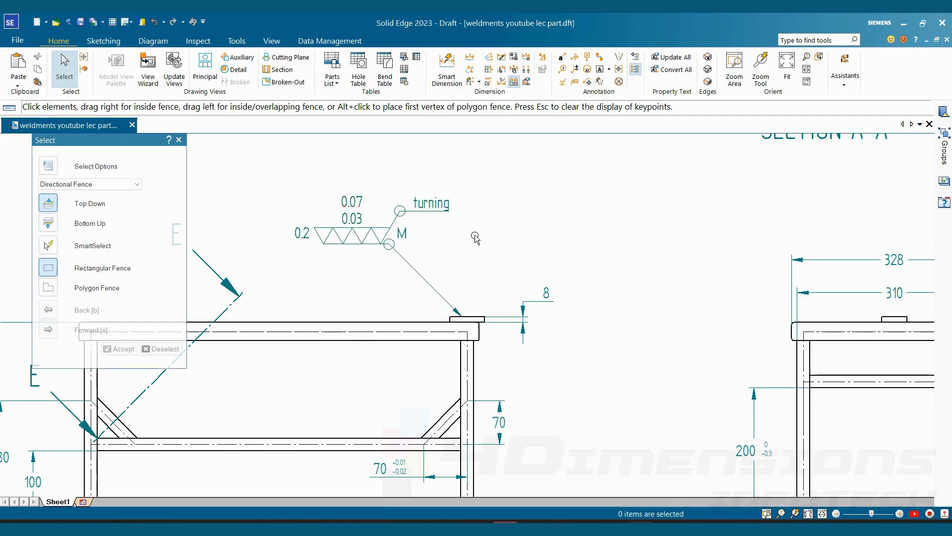
pyautogui.scroll(-3, 578, 267)
pyautogui.scroll(2, 517, 257)
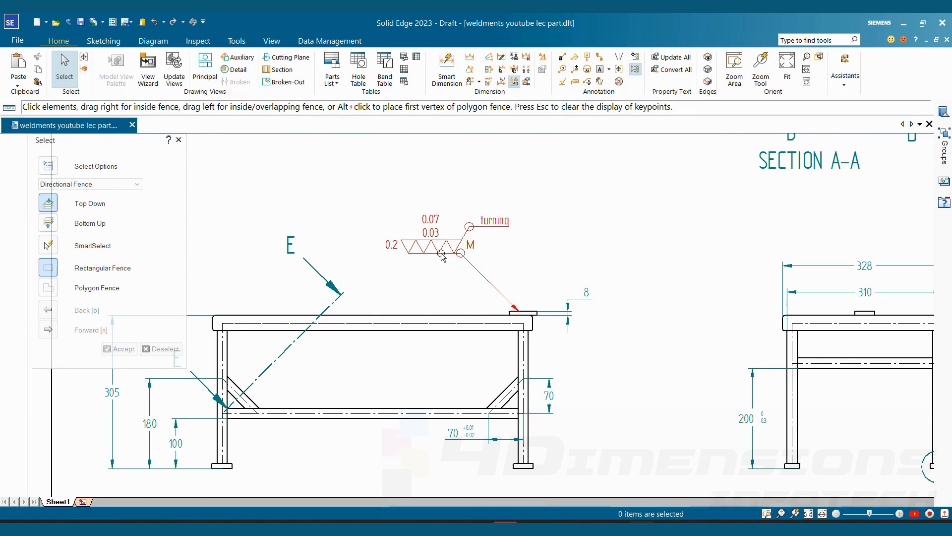
pyautogui.scroll(2, 420, 251)
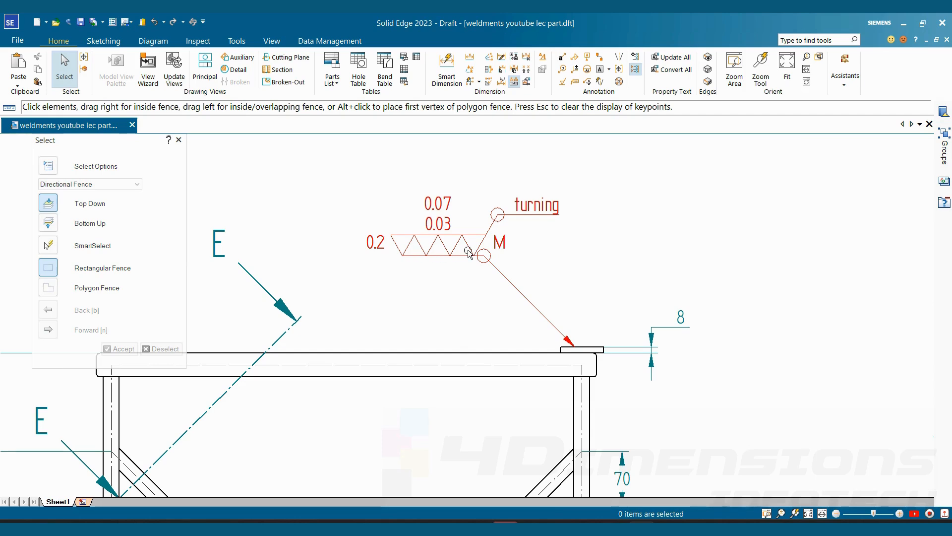
pyautogui.scroll(-2, 467, 252)
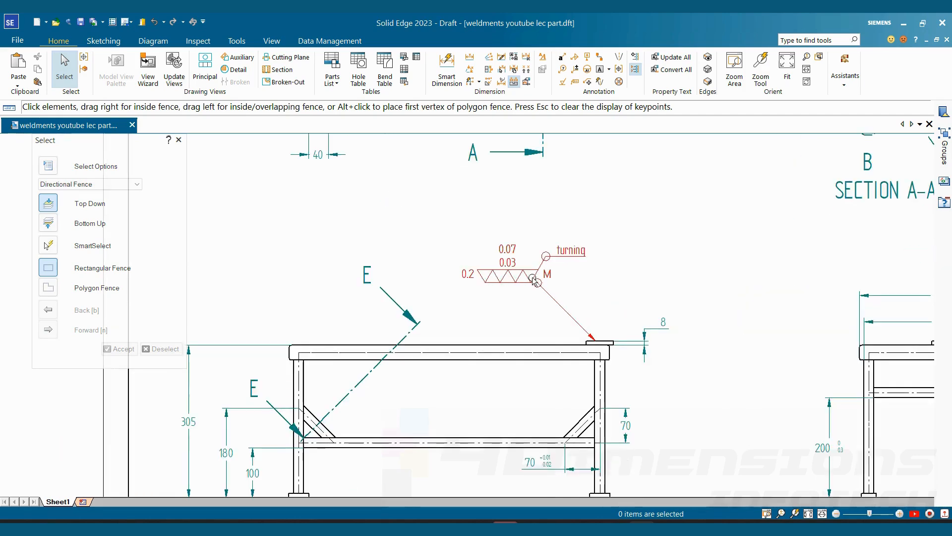
pyautogui.scroll(1, 548, 282)
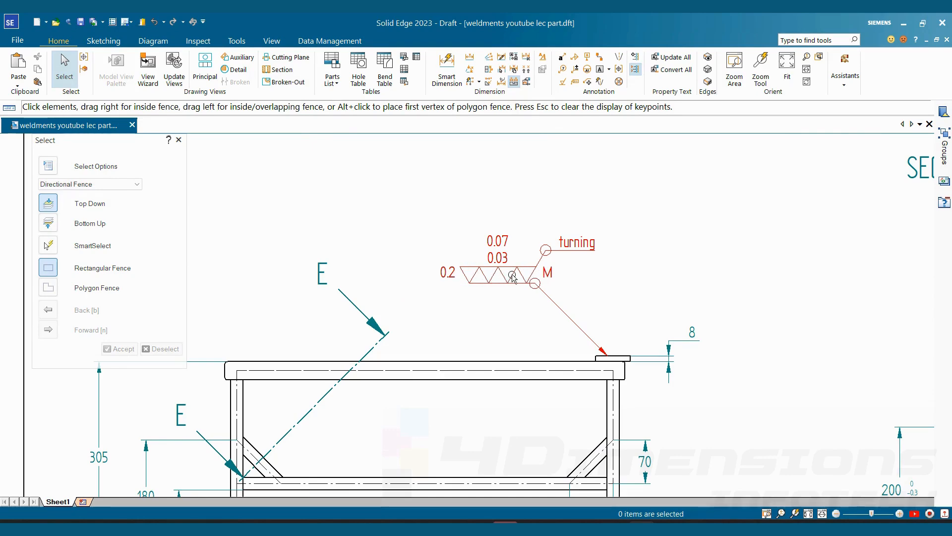
pyautogui.scroll(-5, 540, 280)
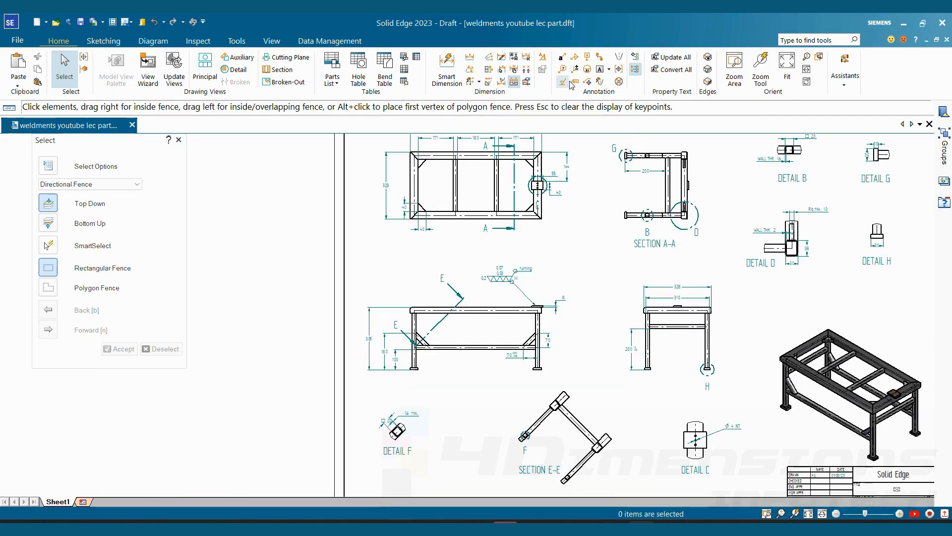
# - Start a weld symbol with a Fillet weld of size 2 and a Flush contour above the reference line
pyautogui.click(575, 61)
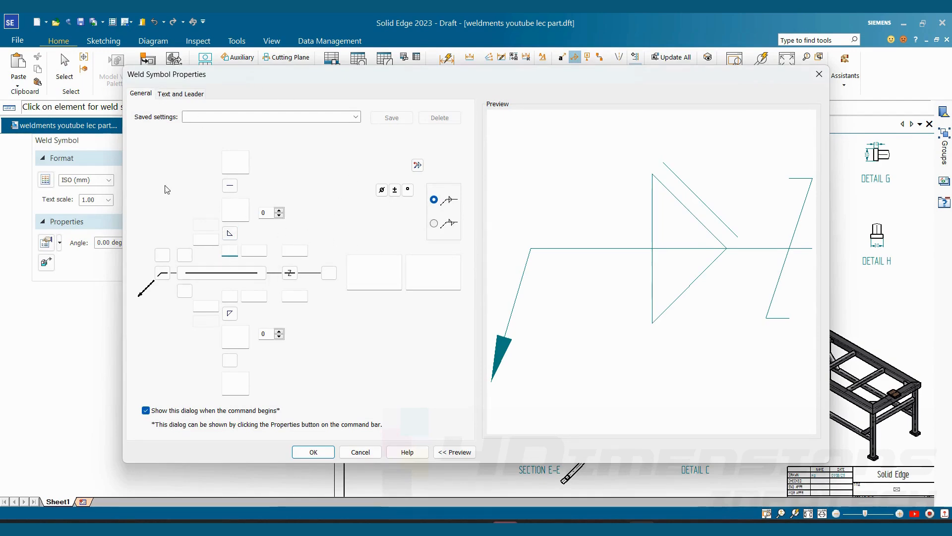
pyautogui.click(229, 235)
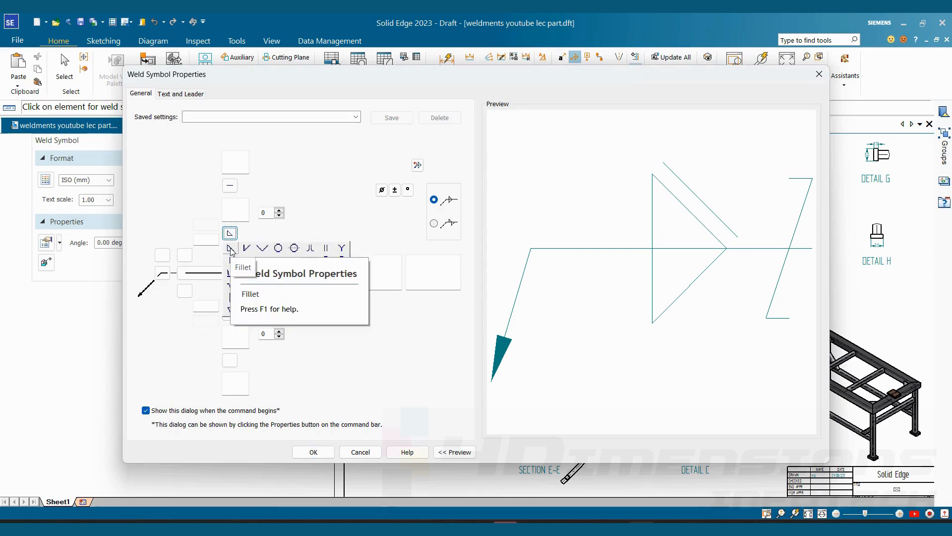
pyautogui.click(230, 249)
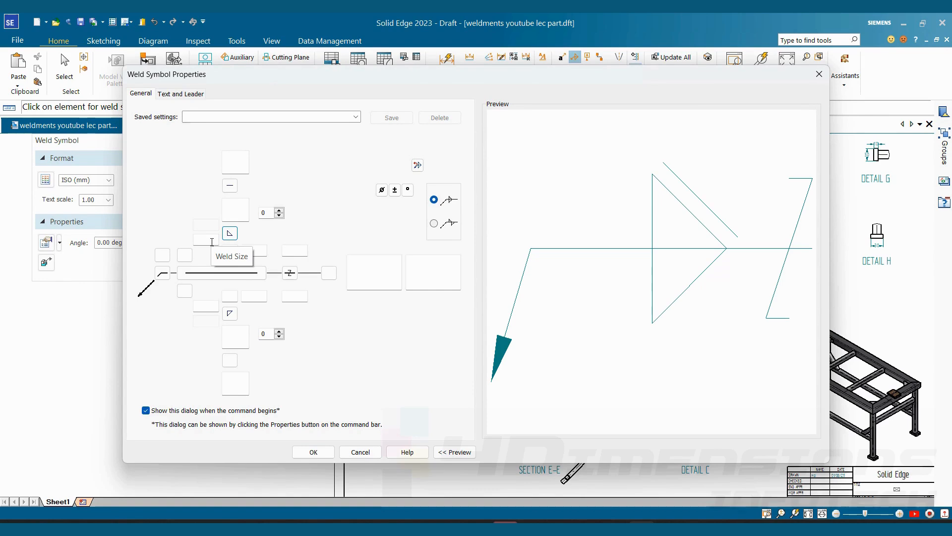
pyautogui.click(212, 242)
pyautogui.write('2')
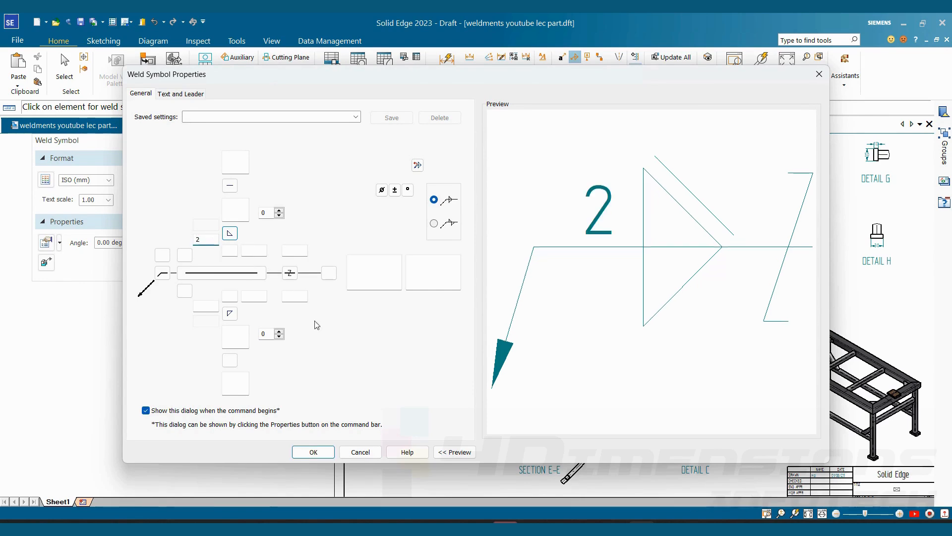
pyautogui.click(230, 185)
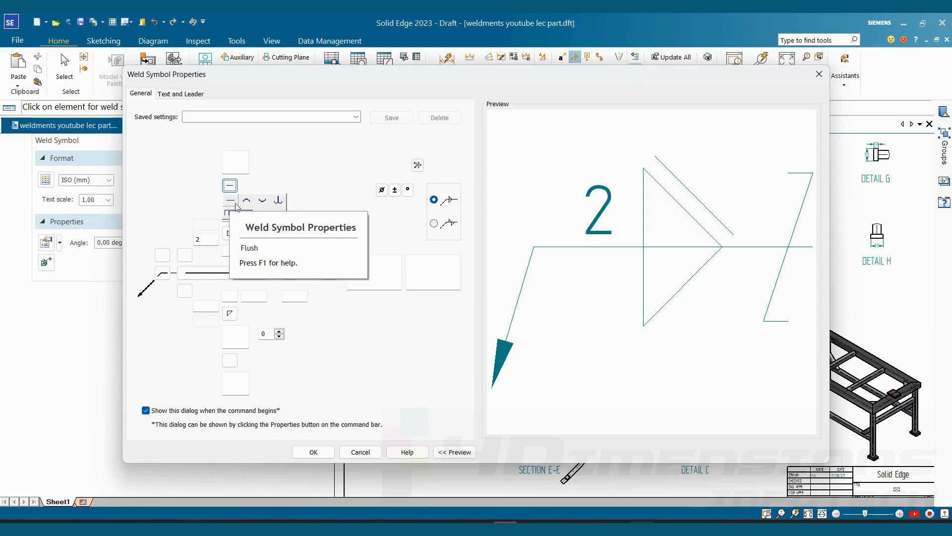
pyautogui.click(231, 201)
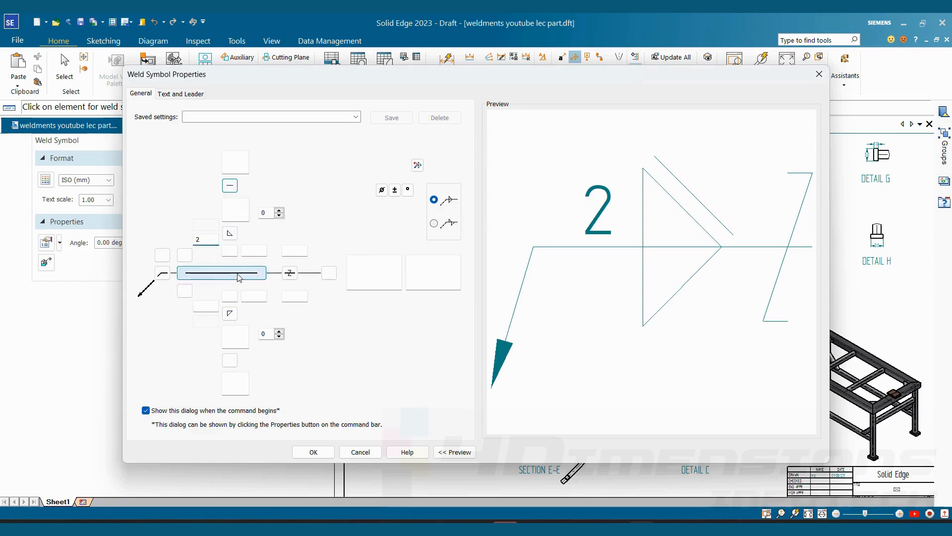
# - Set the fillet weld's length to 15 and its weld size to 5
pyautogui.click(254, 251)
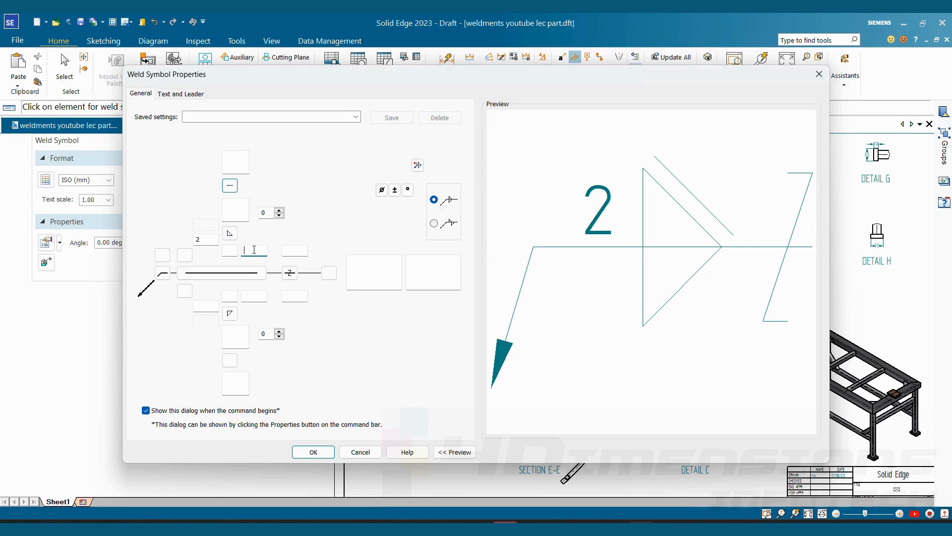
pyautogui.write('15')
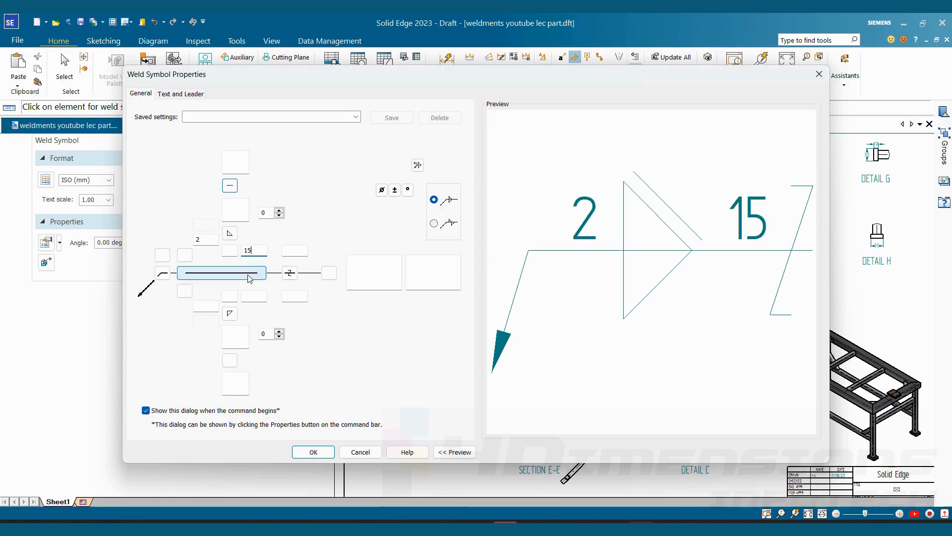
pyautogui.doubleClick(198, 241)
pyautogui.write('5')
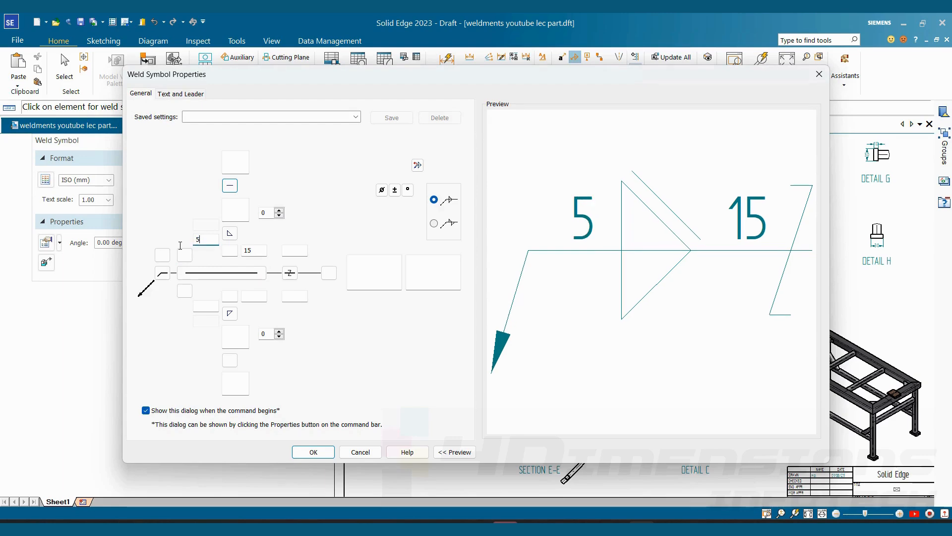
# - Add the All Around symbol and a field flag pointing right to the weld symbol
pyautogui.click(161, 274)
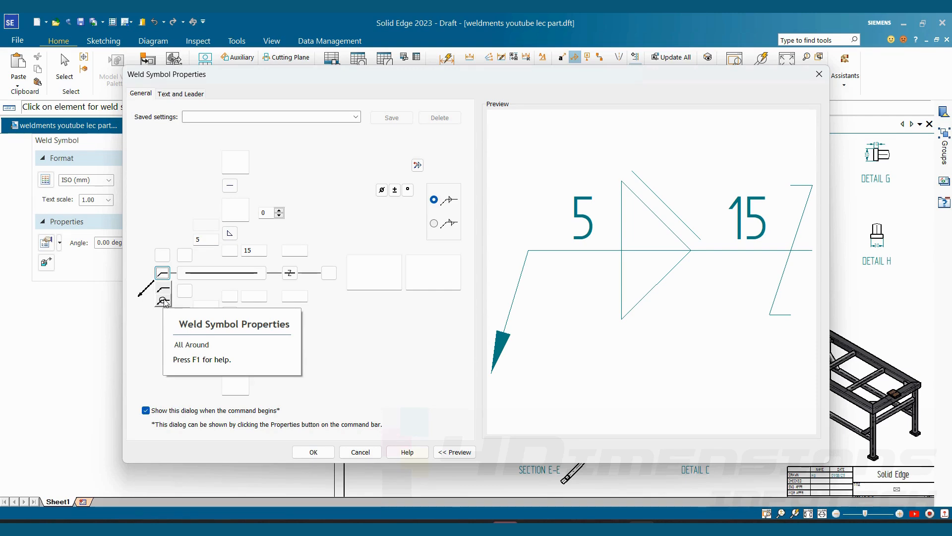
pyautogui.click(164, 300)
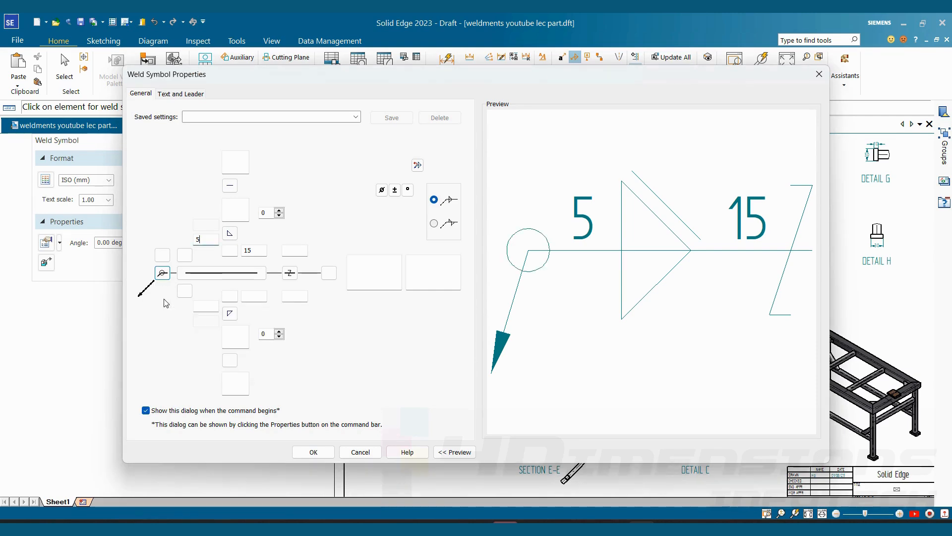
pyautogui.click(162, 256)
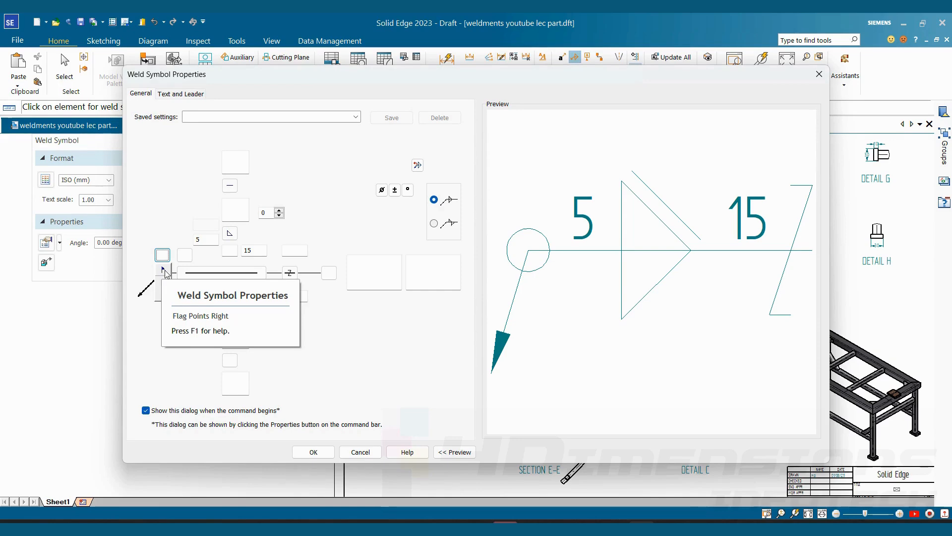
pyautogui.click(165, 272)
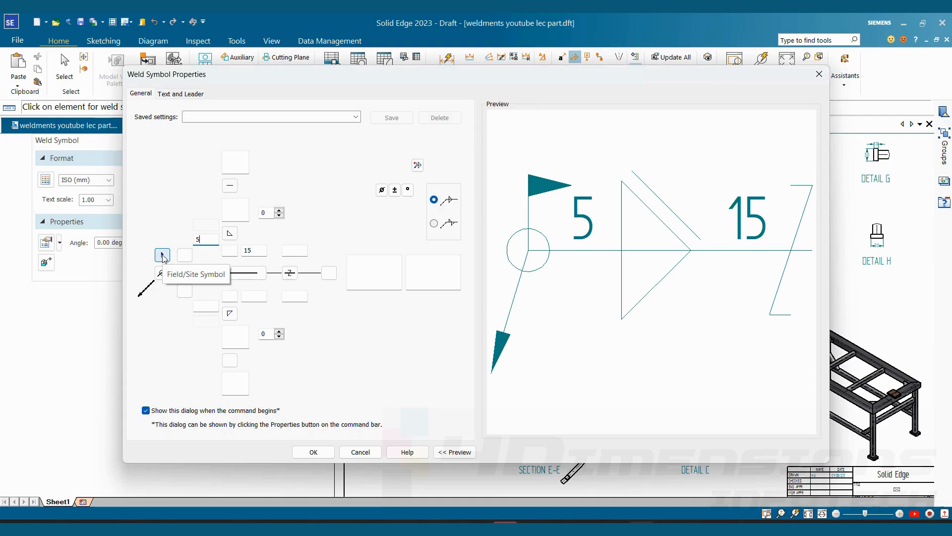
# - Enter "gas weld" as the weld symbol's first tail note and accept its properties
pyautogui.click(370, 272)
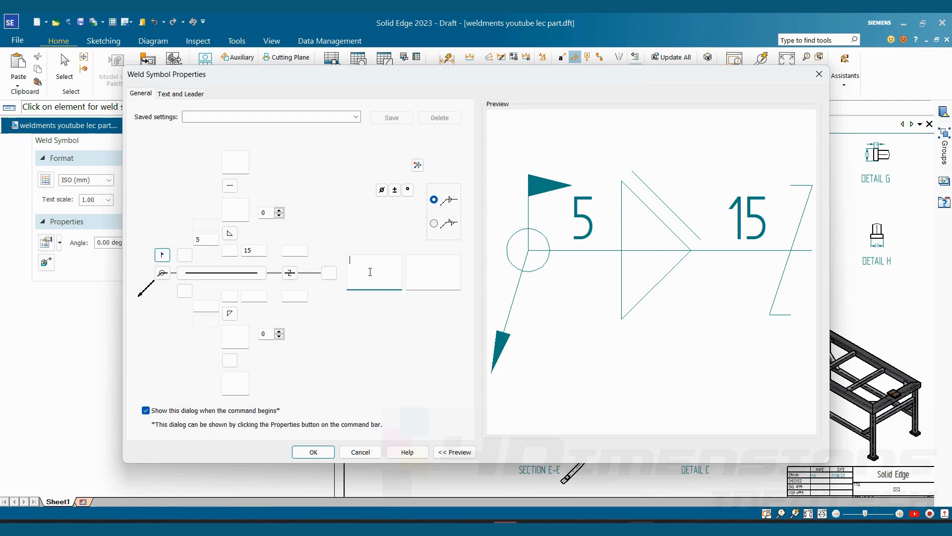
pyautogui.write('gas weld')
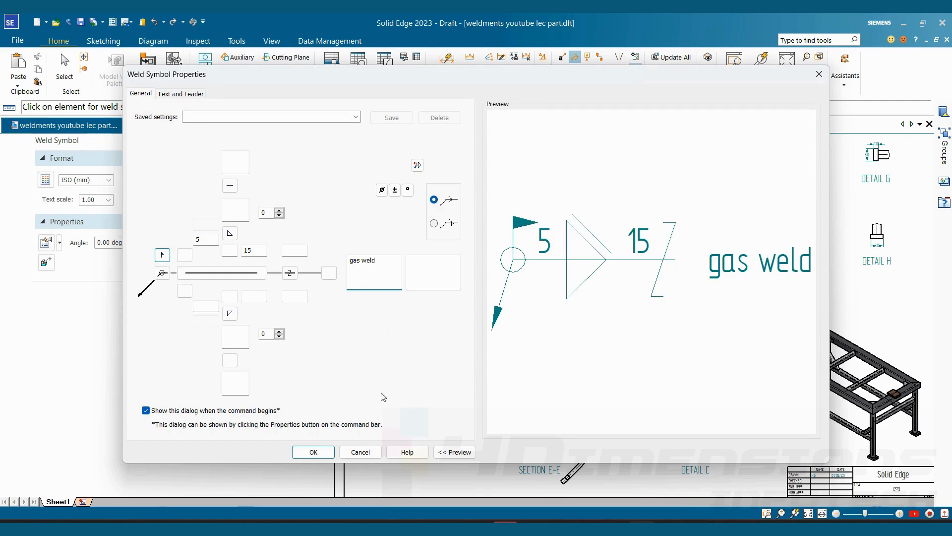
pyautogui.click(314, 451)
# - Place the weld symbol above the isometric view with its leader on the frame's rear corner by the gusset
pyautogui.scroll(3, 650, 329)
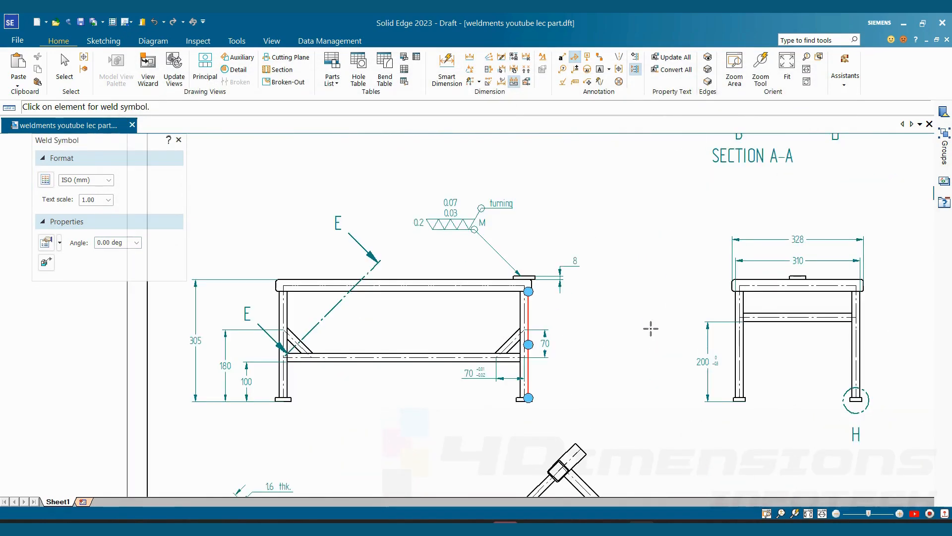
pyautogui.scroll(-5, 651, 328)
pyautogui.scroll(6, 571, 266)
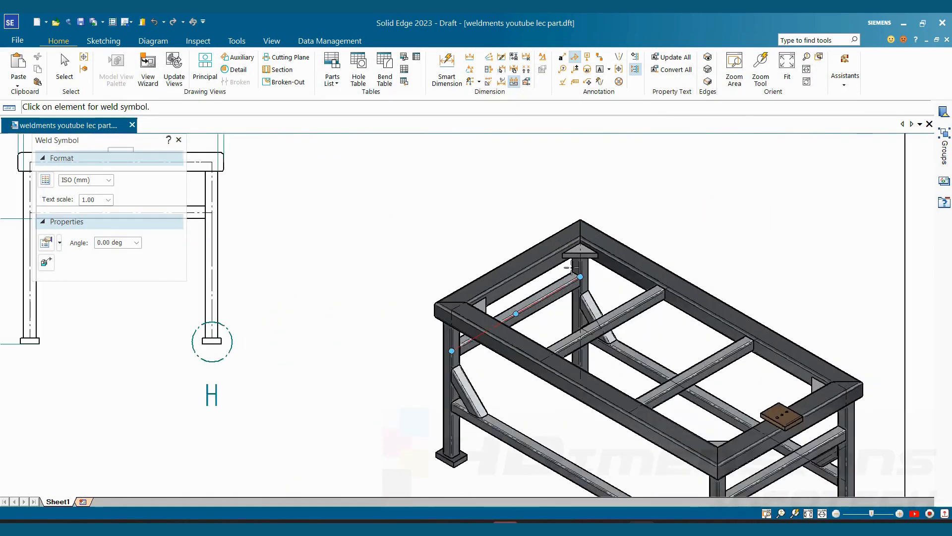
pyautogui.scroll(2, 571, 266)
pyautogui.click(575, 238)
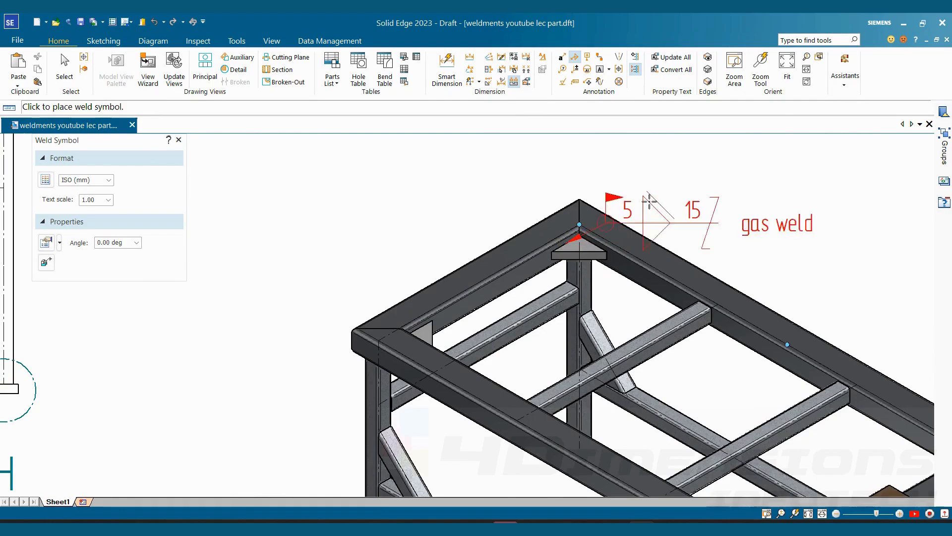
pyautogui.click(649, 201)
pyautogui.scroll(-5, 649, 201)
pyautogui.scroll(5, 754, 238)
pyautogui.scroll(2, 648, 228)
pyautogui.press('Escape')
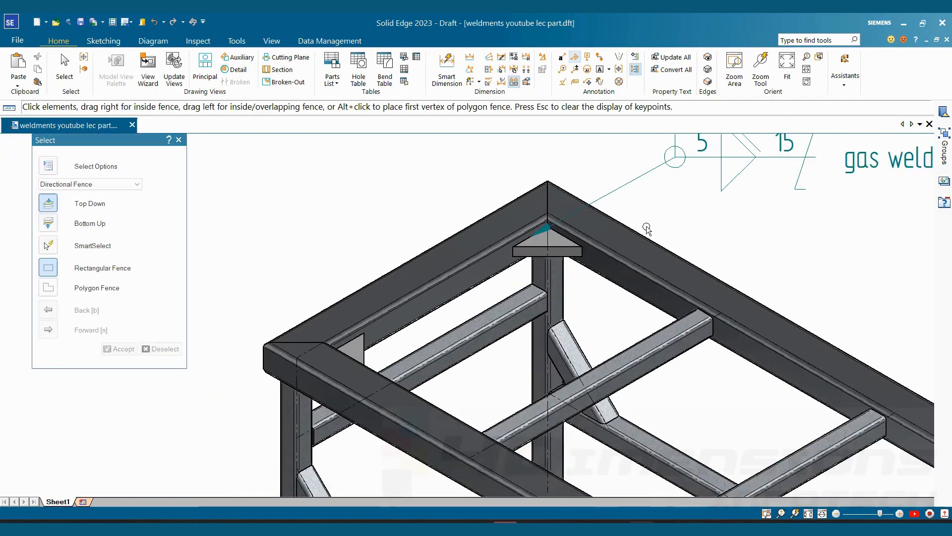
pyautogui.scroll(-5, 647, 228)
pyautogui.scroll(5, 542, 266)
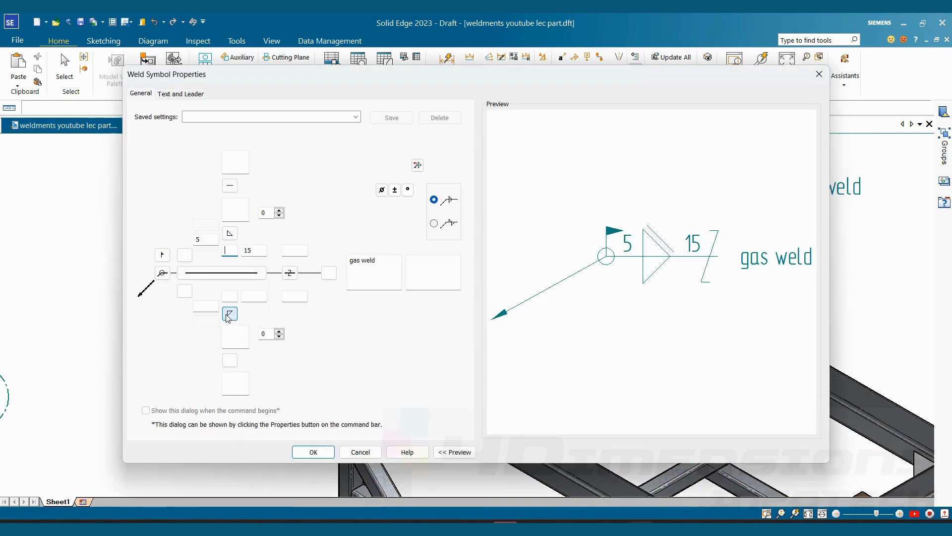
# - Edit the placed weld symbol to add a weld size of 5 and a Flush contour below the reference line
pyautogui.doubleClick(707, 186)
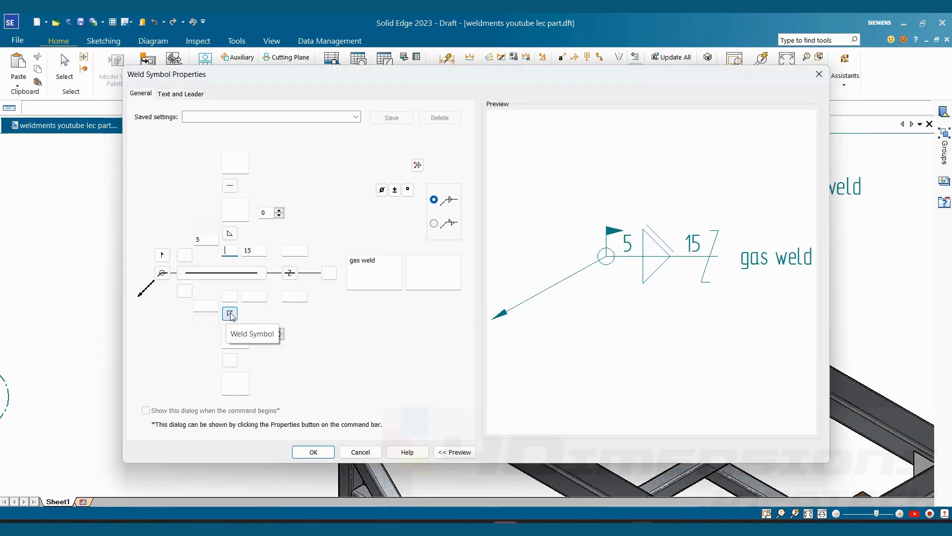
pyautogui.click(211, 307)
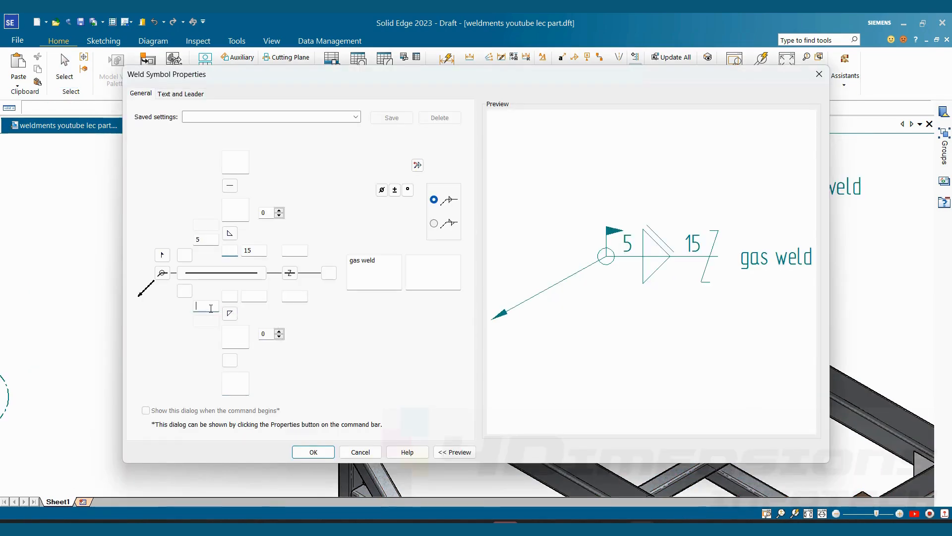
pyautogui.write('5')
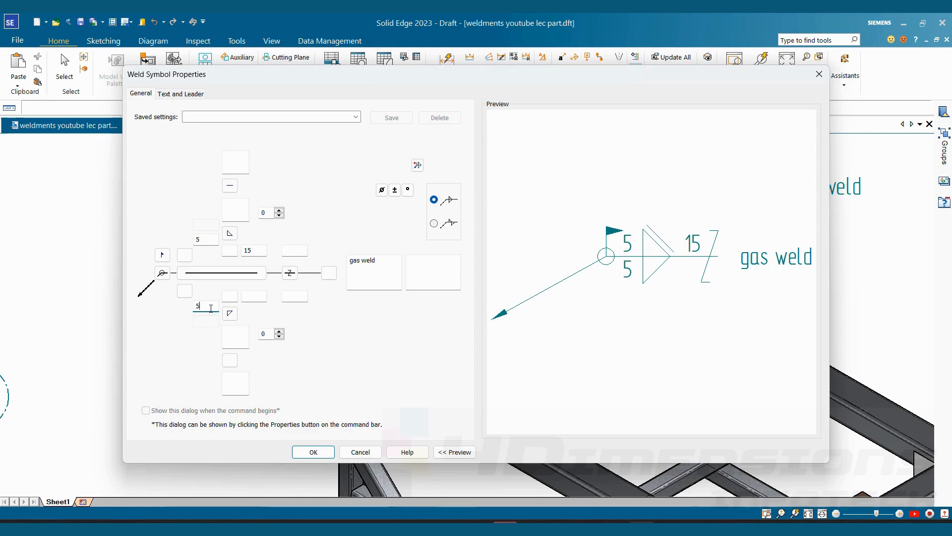
pyautogui.click(230, 360)
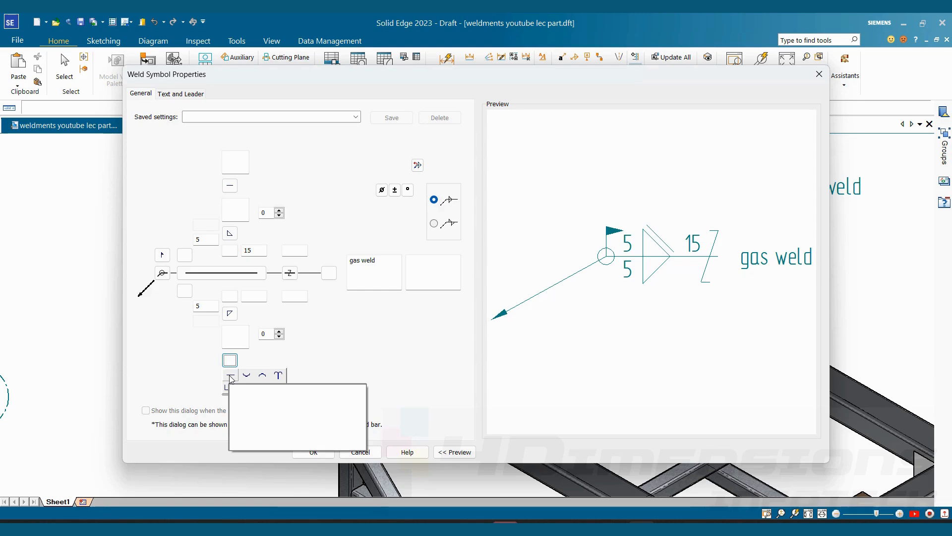
pyautogui.click(230, 377)
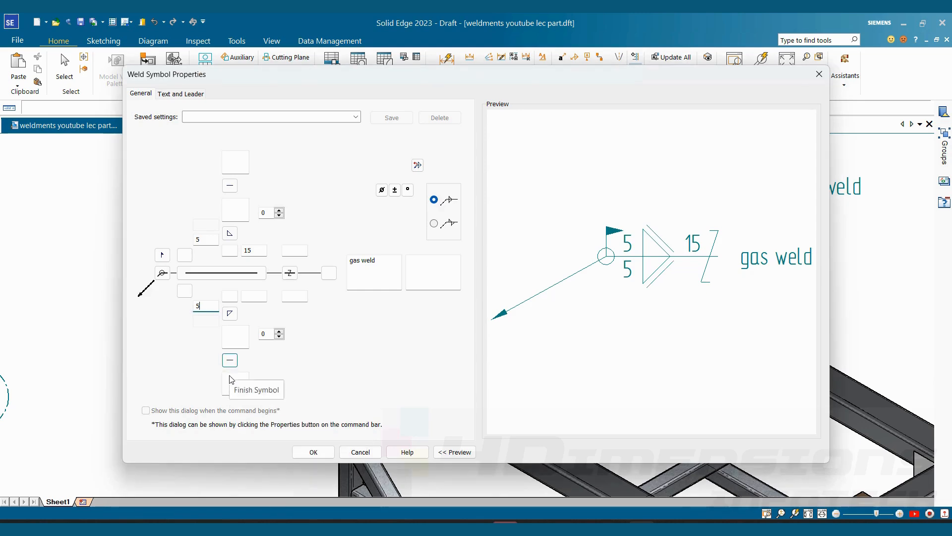
# - Set the intermittent symbol to None, and restore the Z-shaped intermittent symbol
pyautogui.click(290, 273)
pyautogui.click(294, 289)
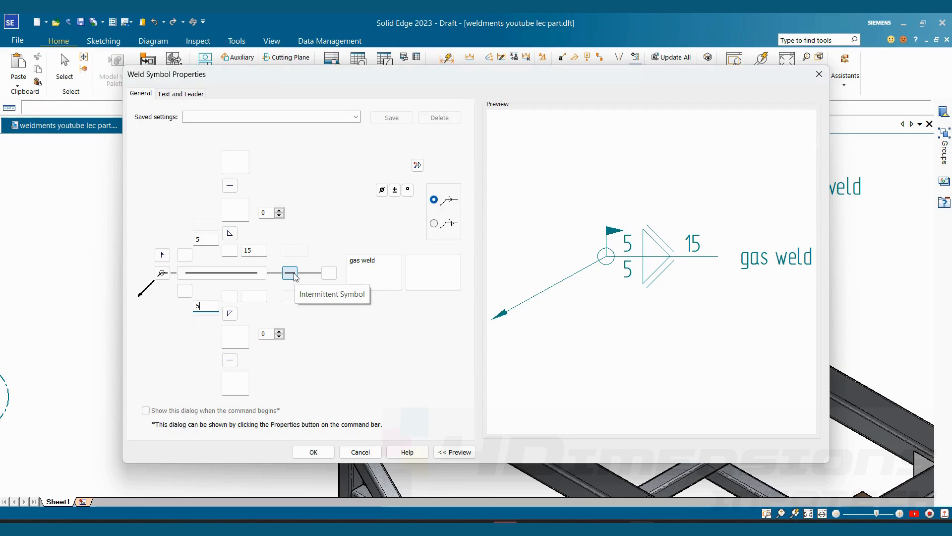
pyautogui.click(290, 273)
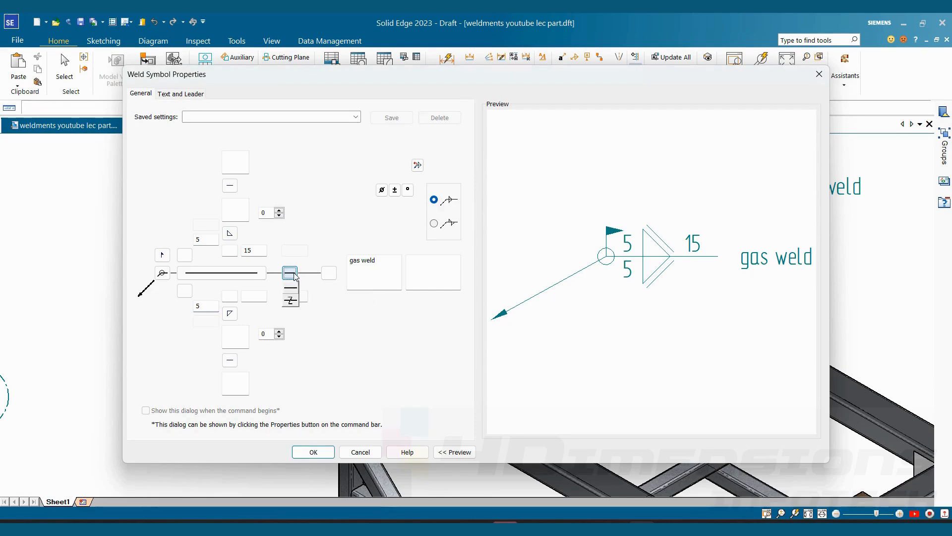
pyautogui.click(291, 301)
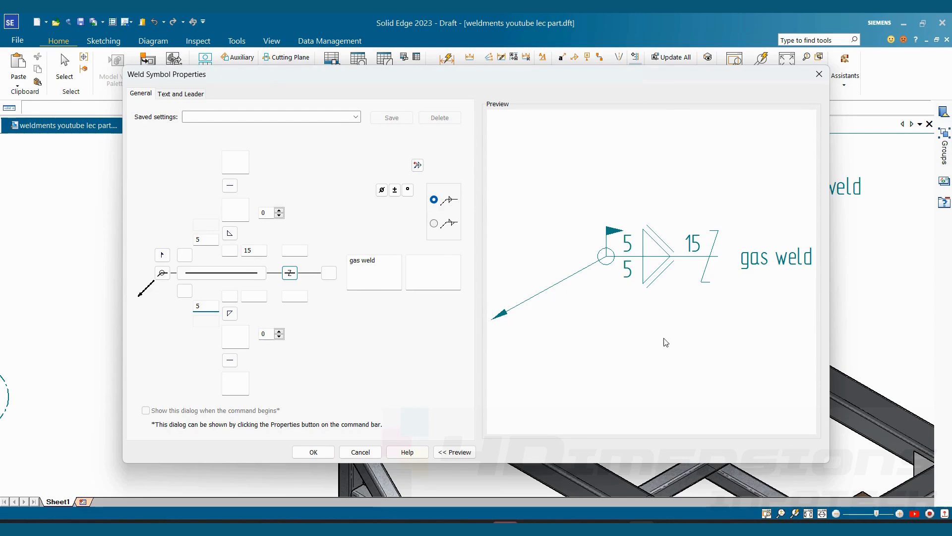
# - Set the intermittent symbol to None, enter a weld length of 15 below the reference line, and accept the properties
pyautogui.click(290, 273)
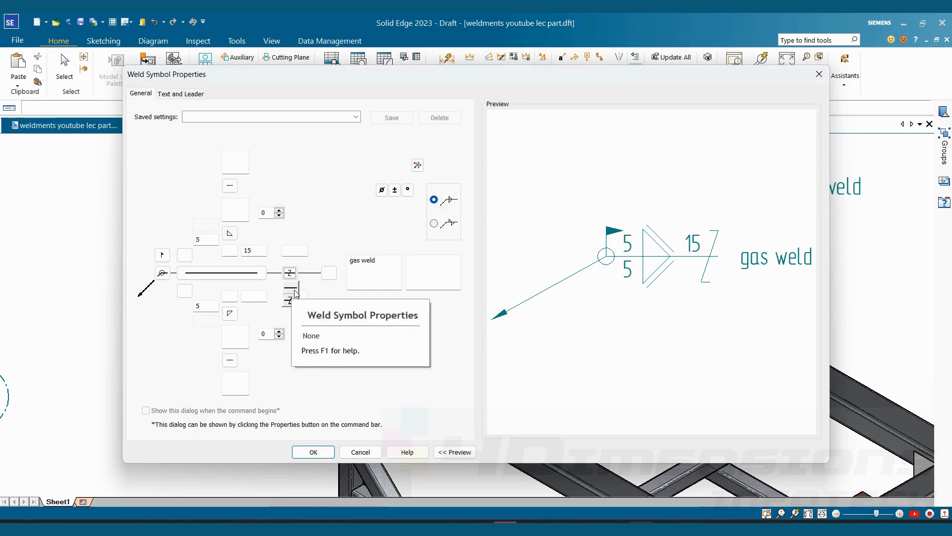
pyautogui.click(295, 292)
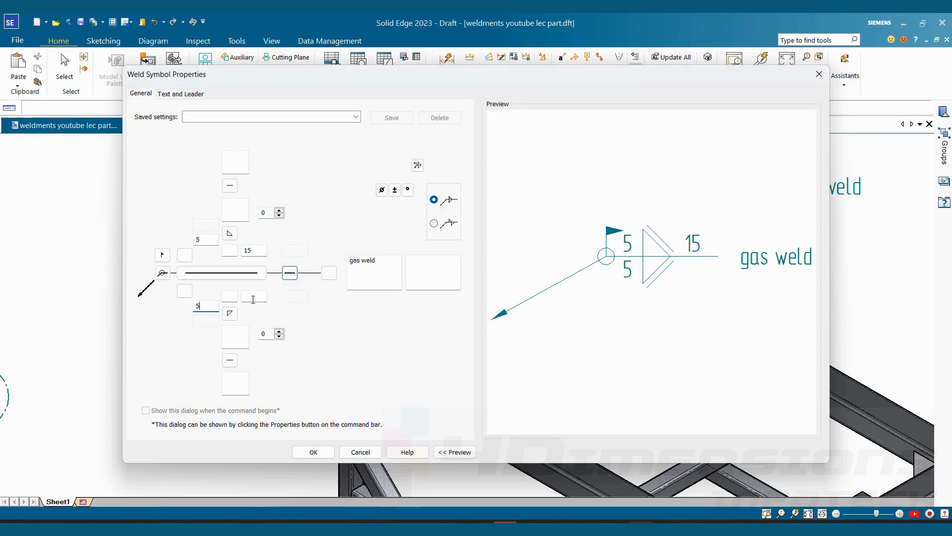
pyautogui.click(253, 297)
pyautogui.write('15')
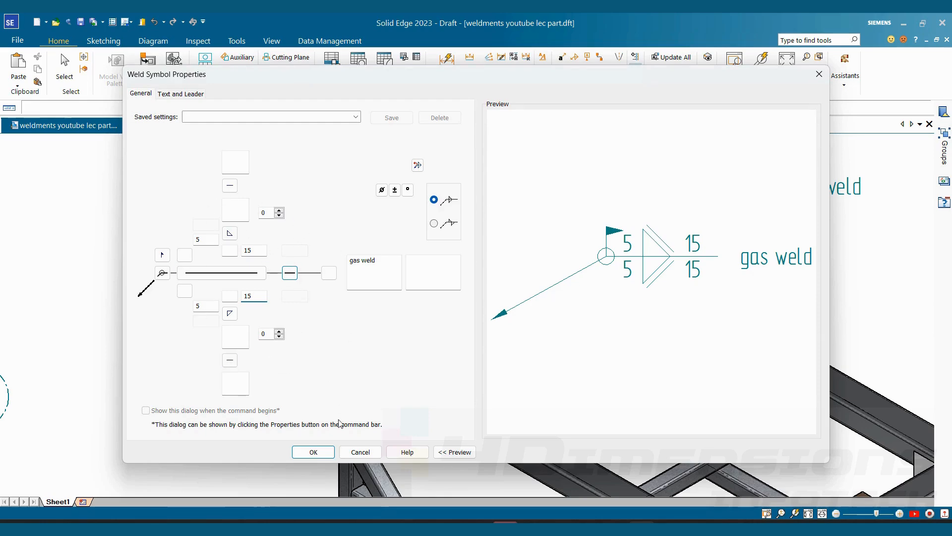
pyautogui.click(313, 451)
pyautogui.click(722, 194)
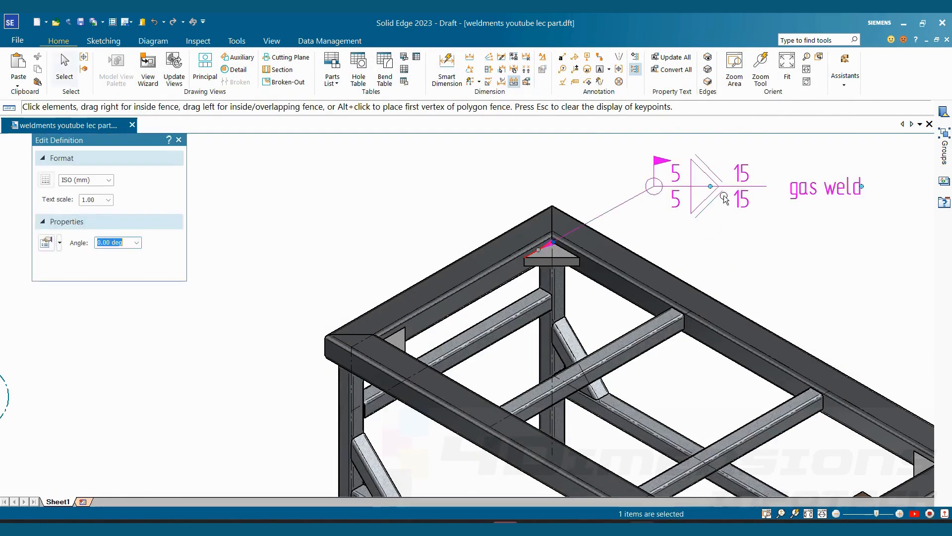
pyautogui.click(785, 260)
pyautogui.scroll(-3, 712, 258)
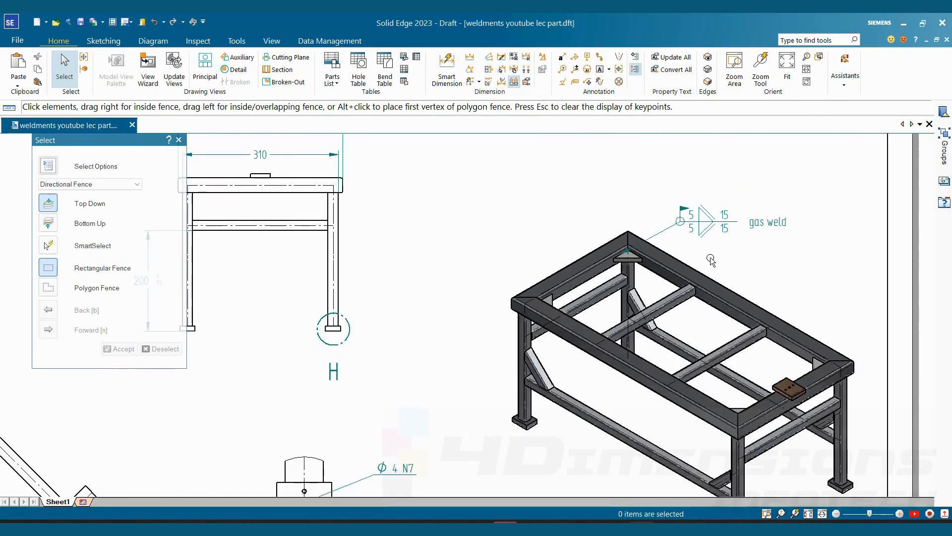
# - Start a second weld symbol with a Y-shaped weld of size 3 and a convex contour above the reference line
pyautogui.scroll(3, 575, 433)
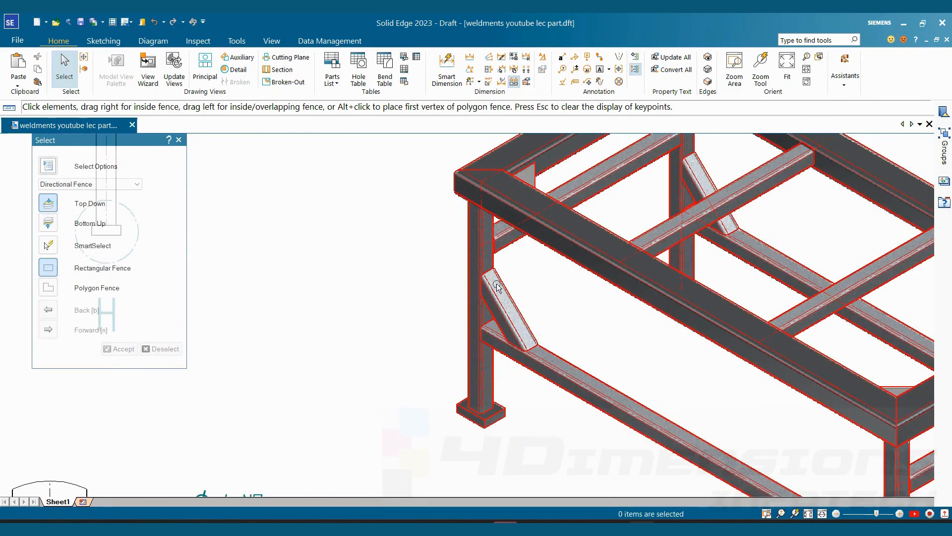
pyautogui.click(574, 57)
pyautogui.click(230, 232)
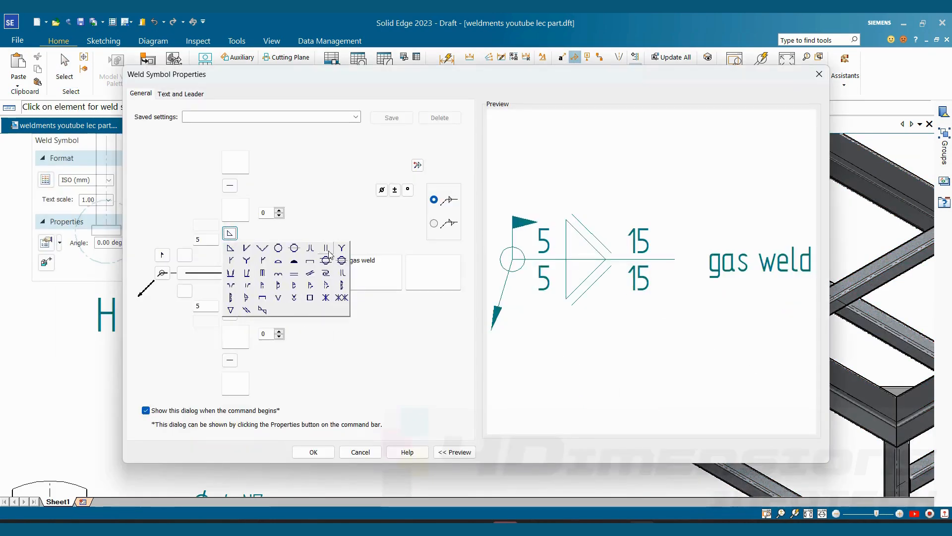
pyautogui.click(343, 253)
pyautogui.moveTo(206, 240); pyautogui.dragTo(128, 254)
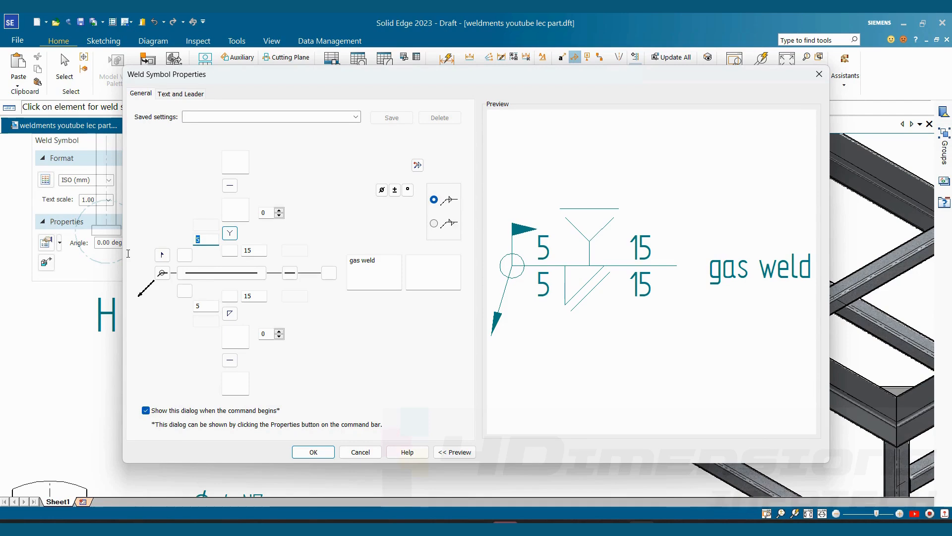
pyautogui.write('3')
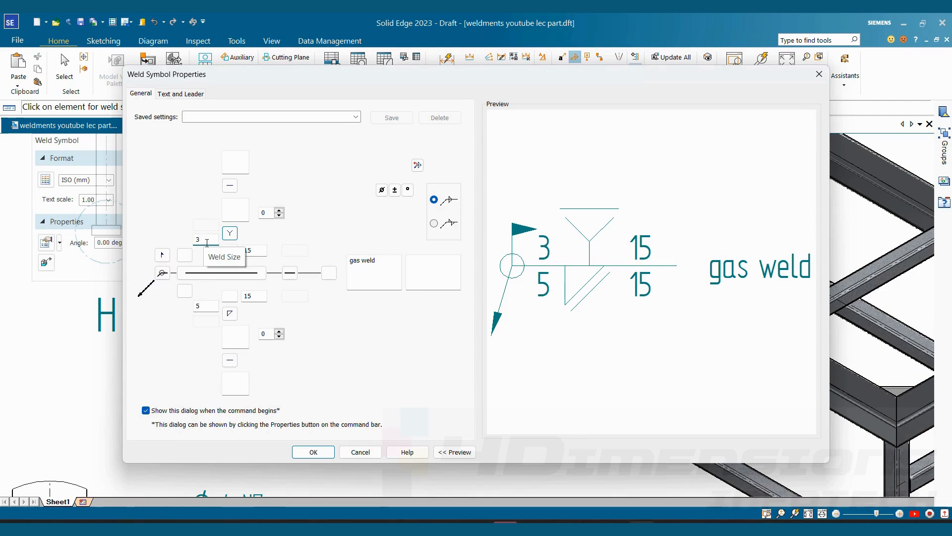
pyautogui.click(229, 185)
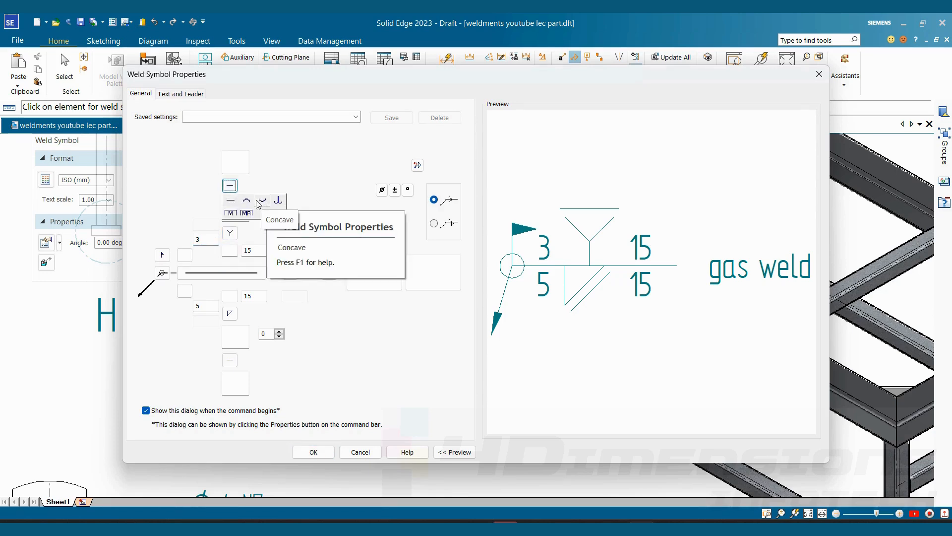
pyautogui.click(259, 204)
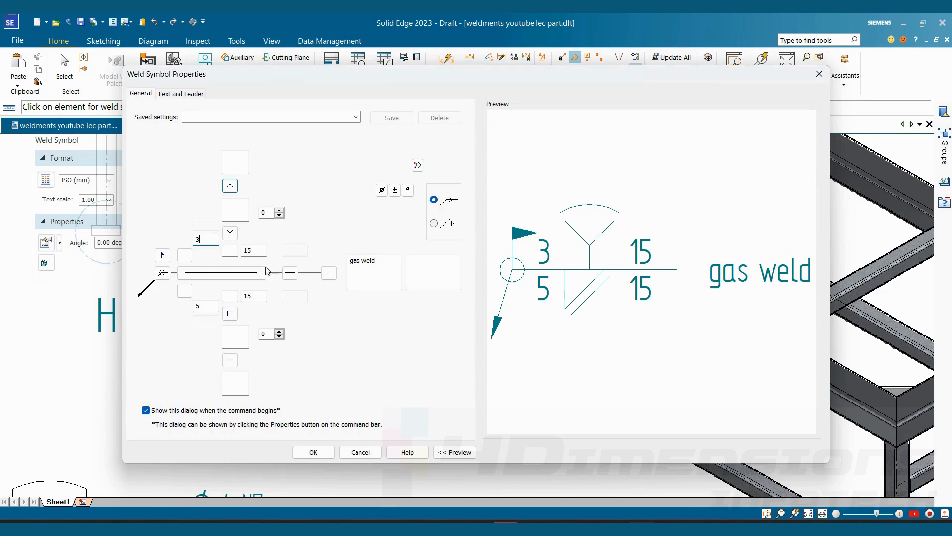
# - Set the weld below the reference line to the Y-shaped type with a convex contour and a size of 3
pyautogui.click(230, 313)
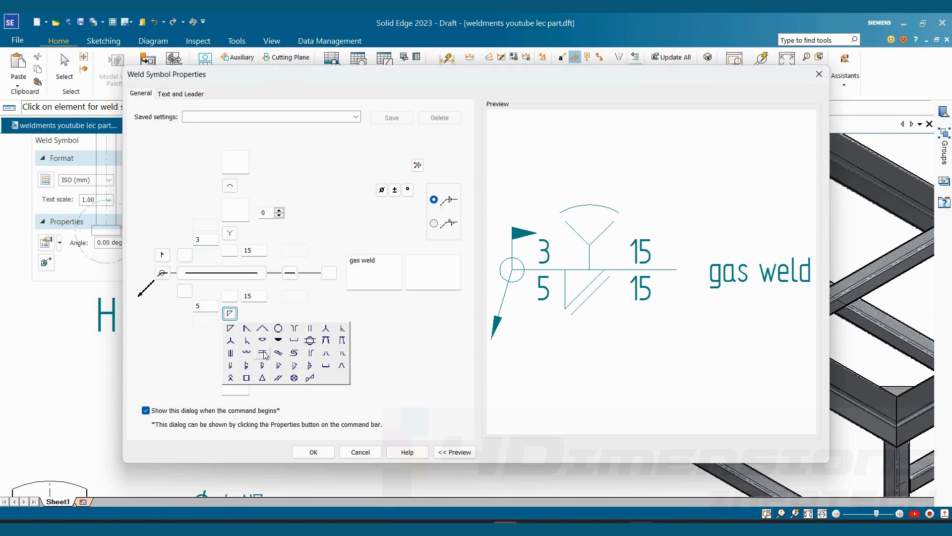
pyautogui.click(325, 328)
pyautogui.click(229, 360)
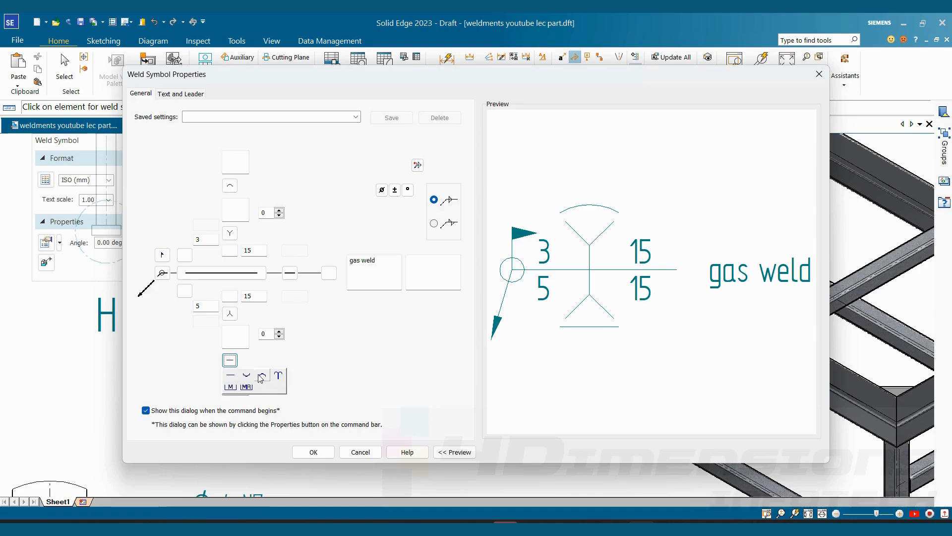
pyautogui.click(249, 378)
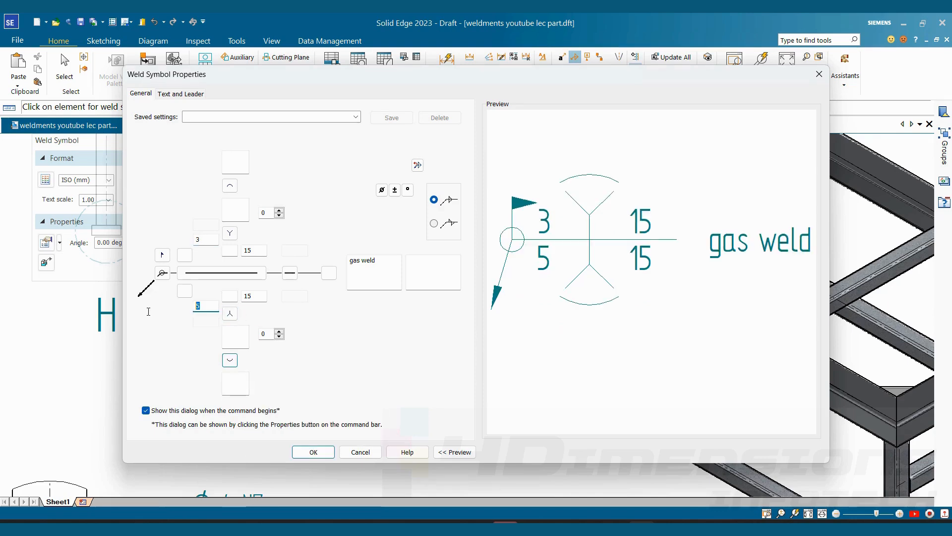
pyautogui.doubleClick(206, 305)
pyautogui.write('3')
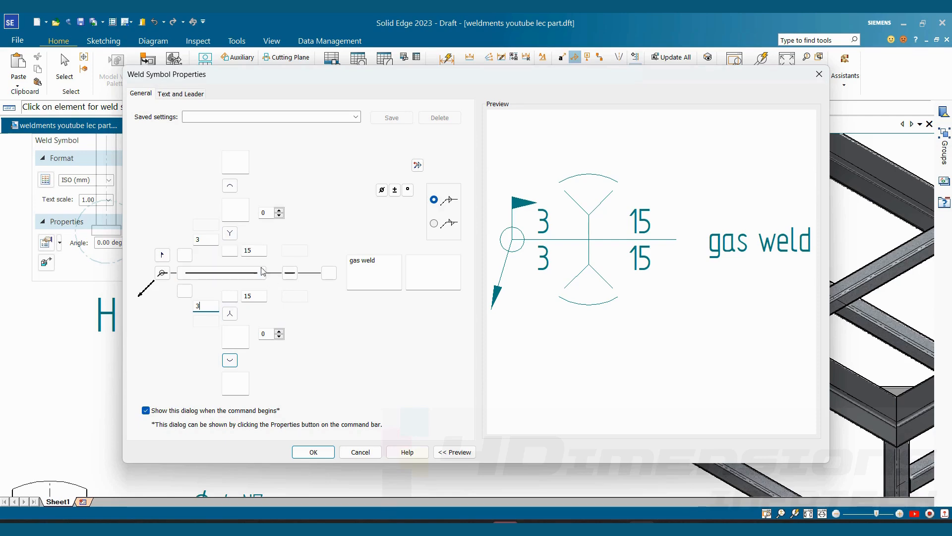
# - Accept the properties and place the second weld symbol beside the isometric view, with its leader at the front-left brace's lower end
pyautogui.click(317, 452)
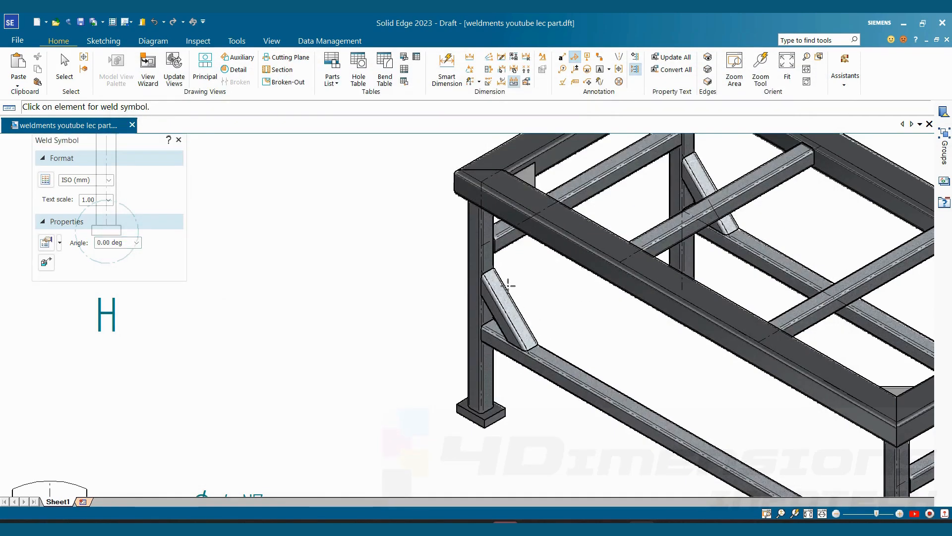
pyautogui.click(512, 349)
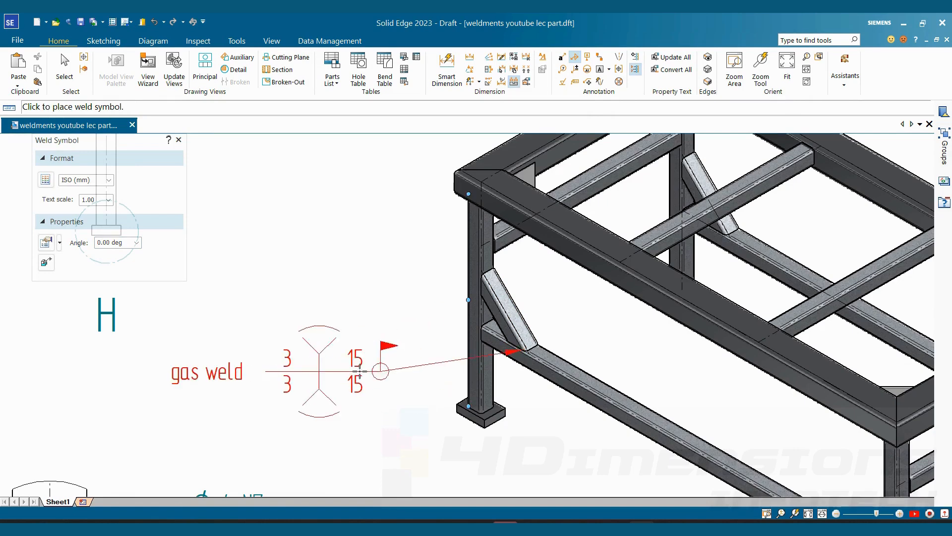
pyautogui.click(377, 406)
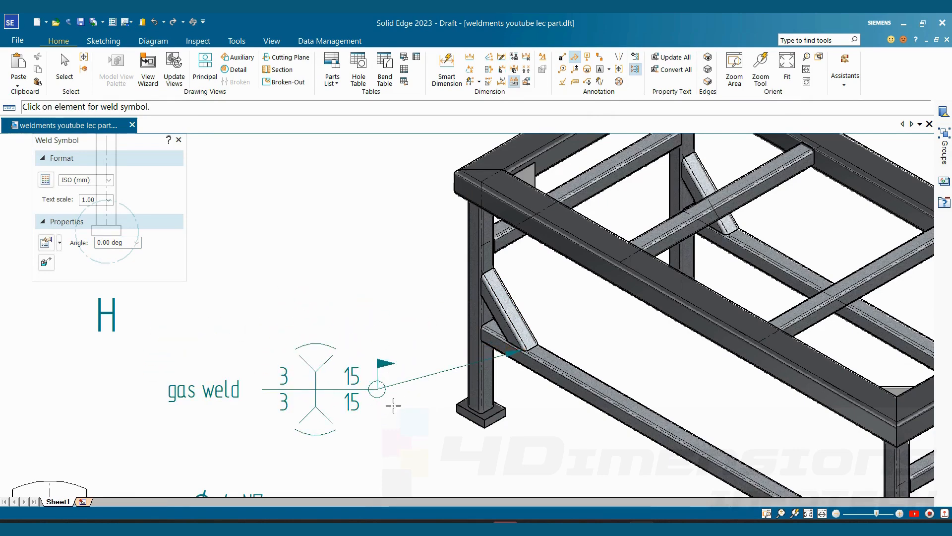
pyautogui.press('Escape')
pyautogui.moveTo(395, 407); pyautogui.dragTo(428, 362, button='middle')
# - Review both weld symbols on the isometric view and the annotations across the whole drawing sheet
pyautogui.scroll(-2, 512, 364)
pyautogui.scroll(2, 441, 343)
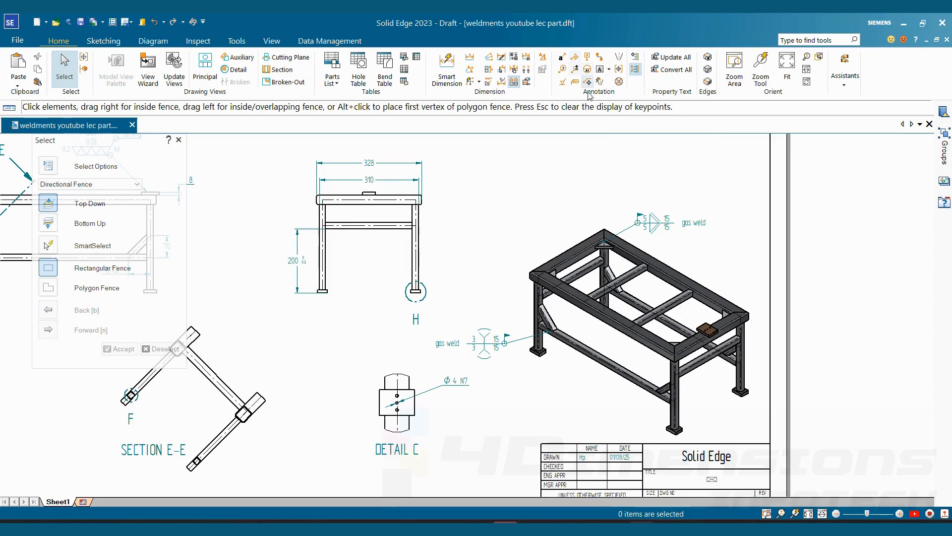
pyautogui.scroll(-3, 566, 239)
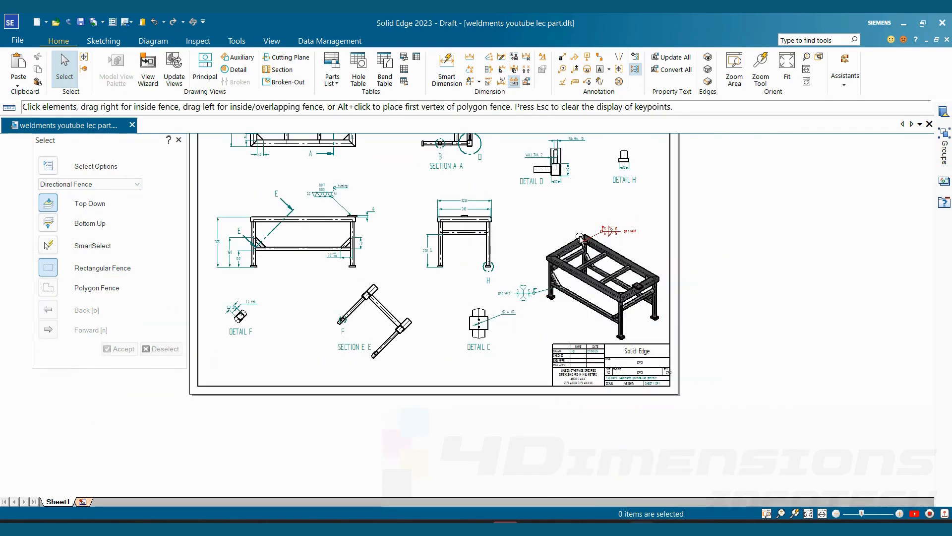
pyautogui.scroll(3, 382, 137)
pyautogui.scroll(-3, 629, 292)
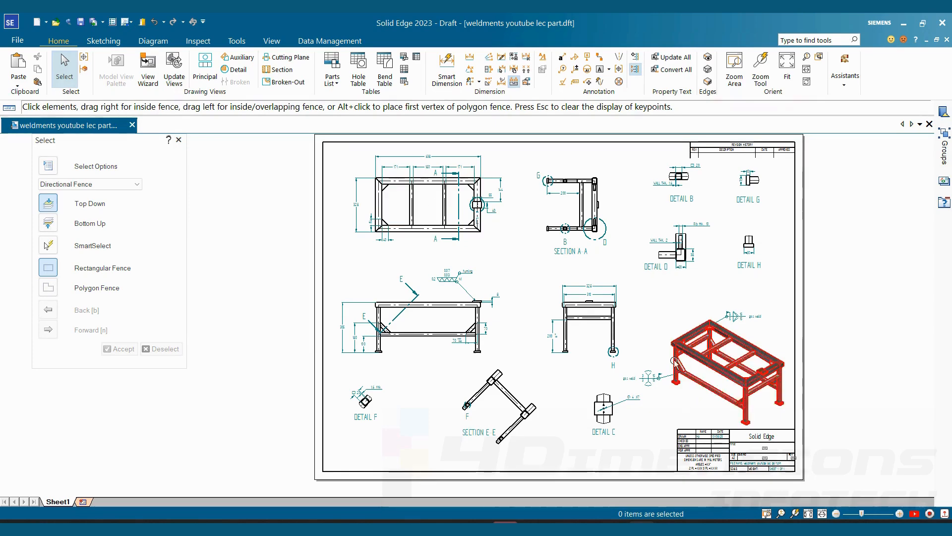
pyautogui.scroll(5, 674, 361)
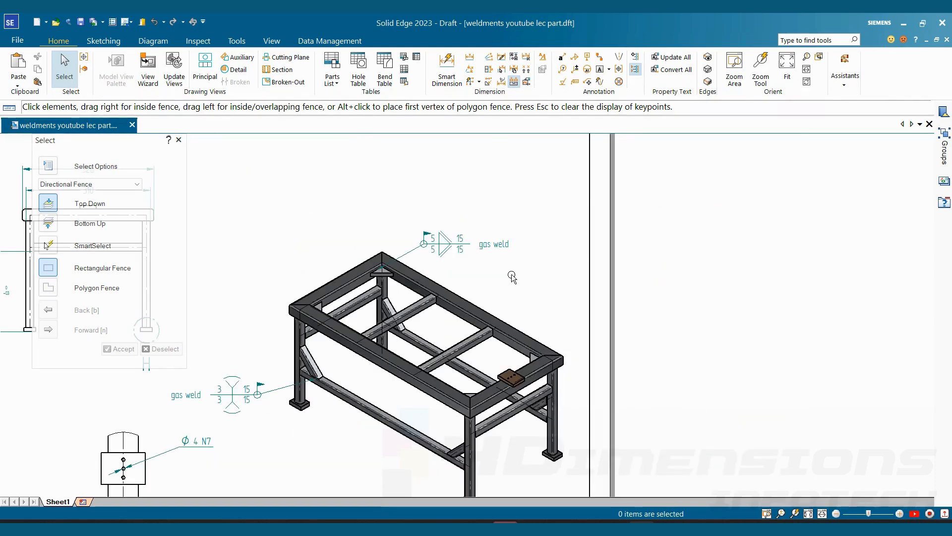
pyautogui.scroll(-5, 609, 326)
pyautogui.scroll(3, 346, 260)
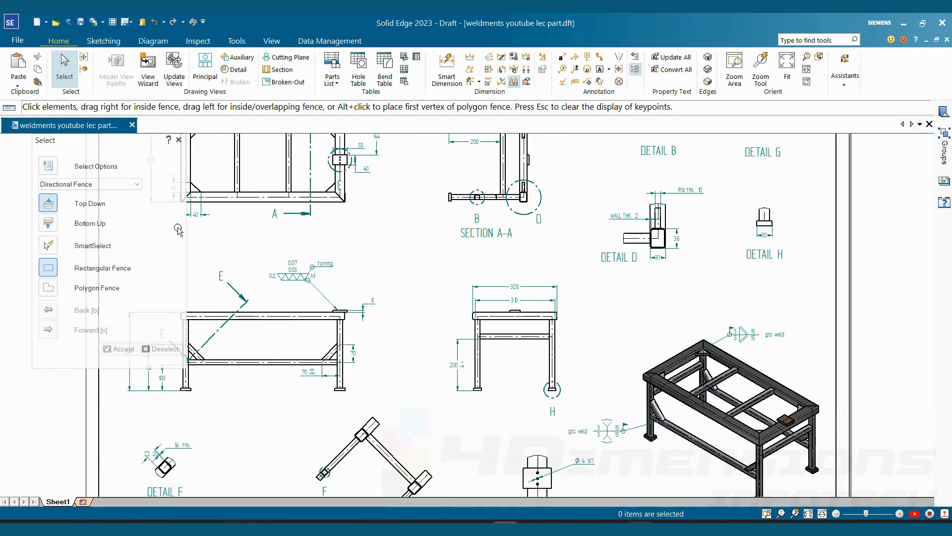
pyautogui.scroll(-2, 680, 376)
pyautogui.scroll(2, 694, 347)
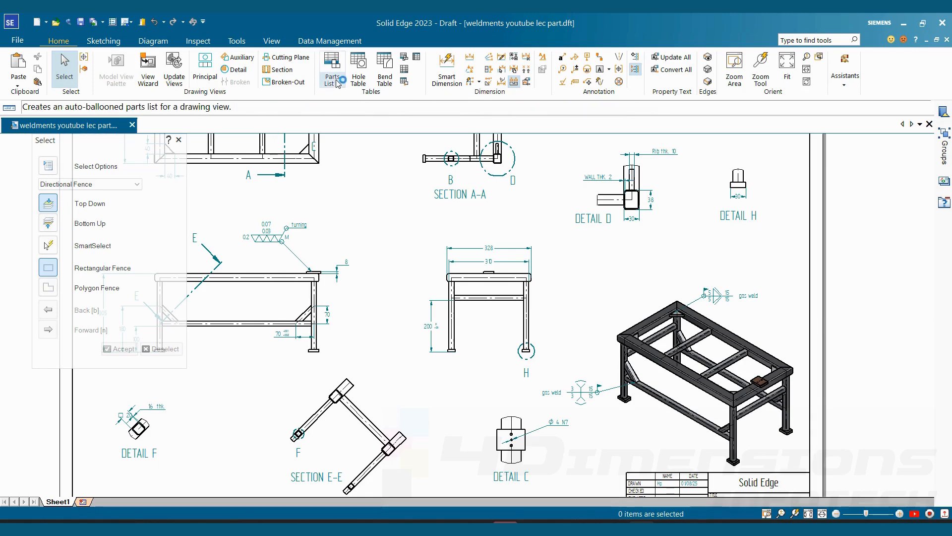
pyautogui.scroll(-2, 594, 335)
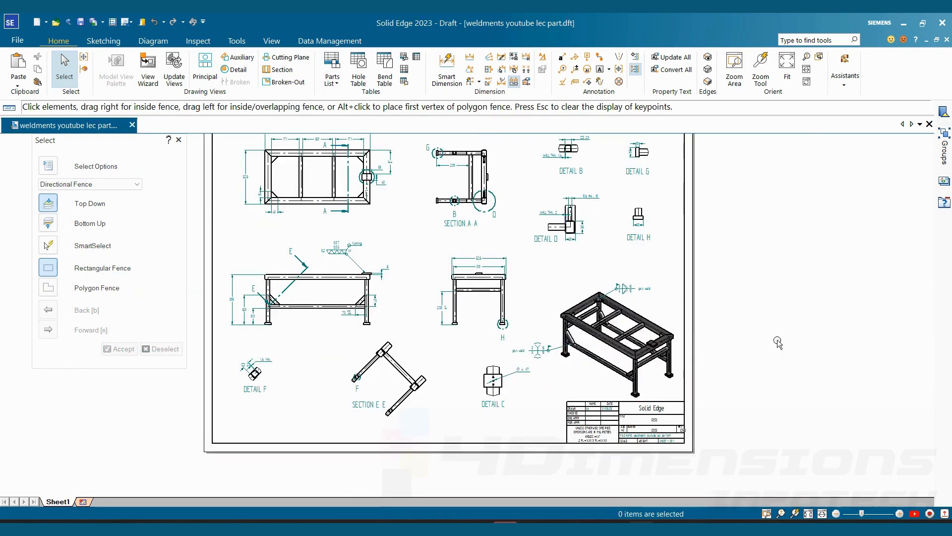
pyautogui.scroll(-3, 765, 351)
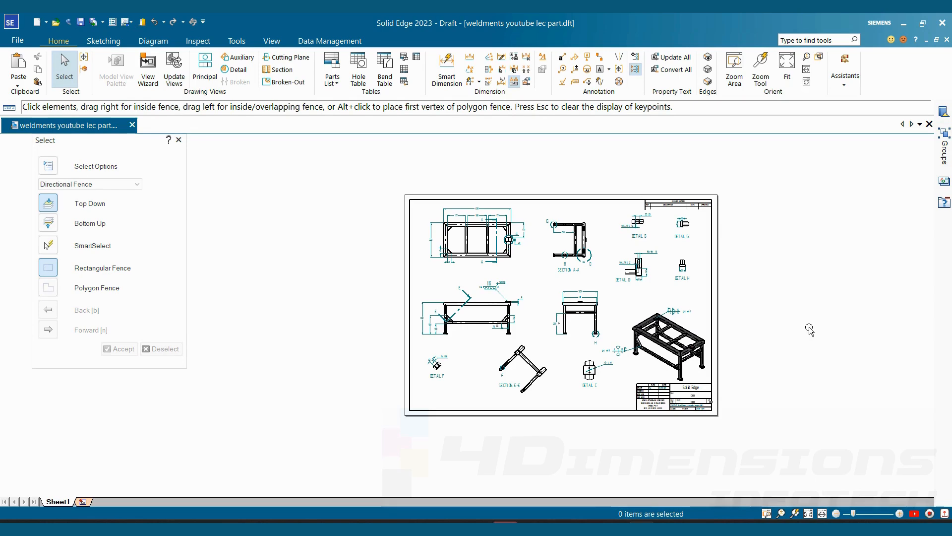
pyautogui.scroll(2, 810, 331)
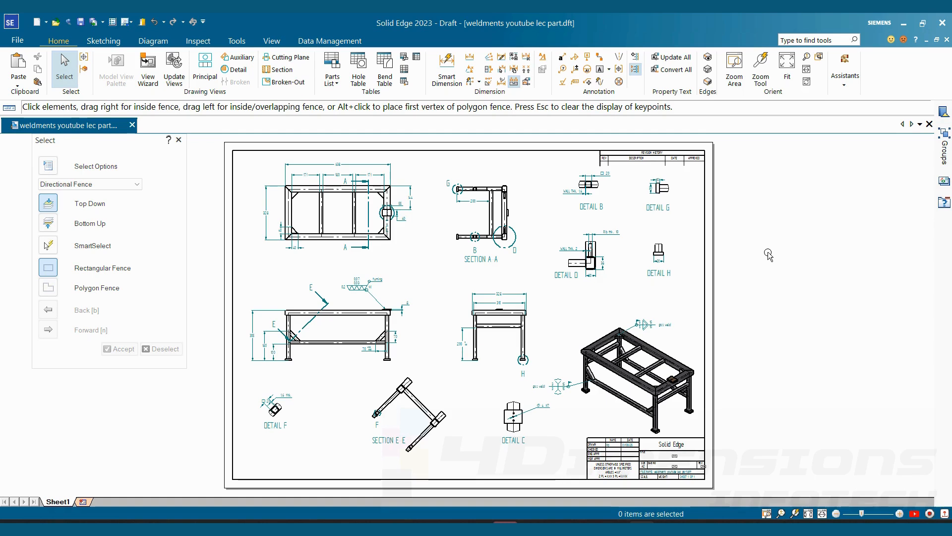